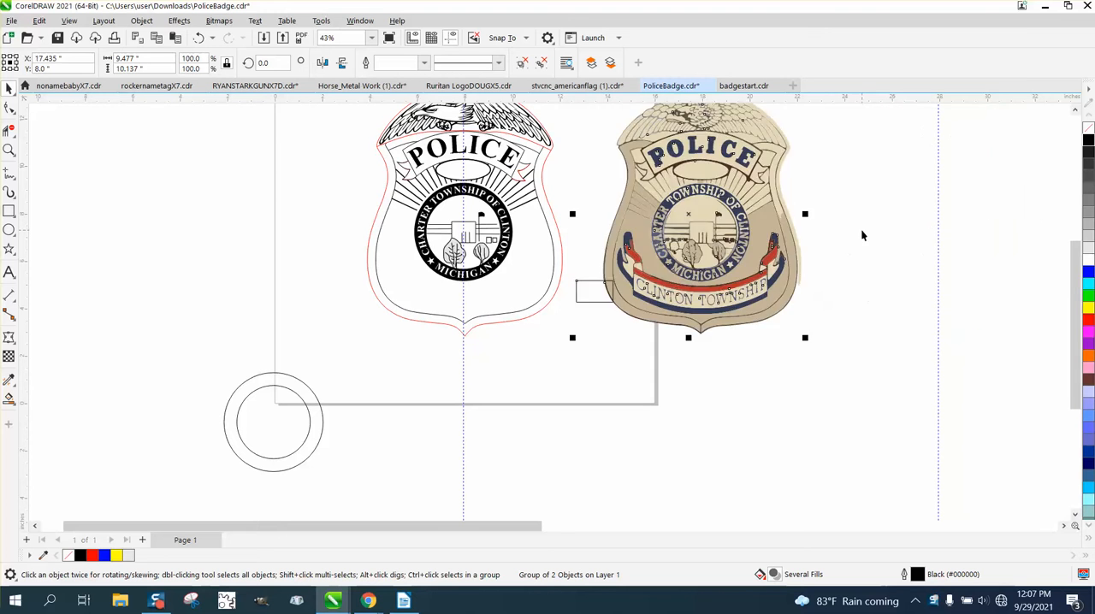
{"action": "key", "text": "shift+Left"}
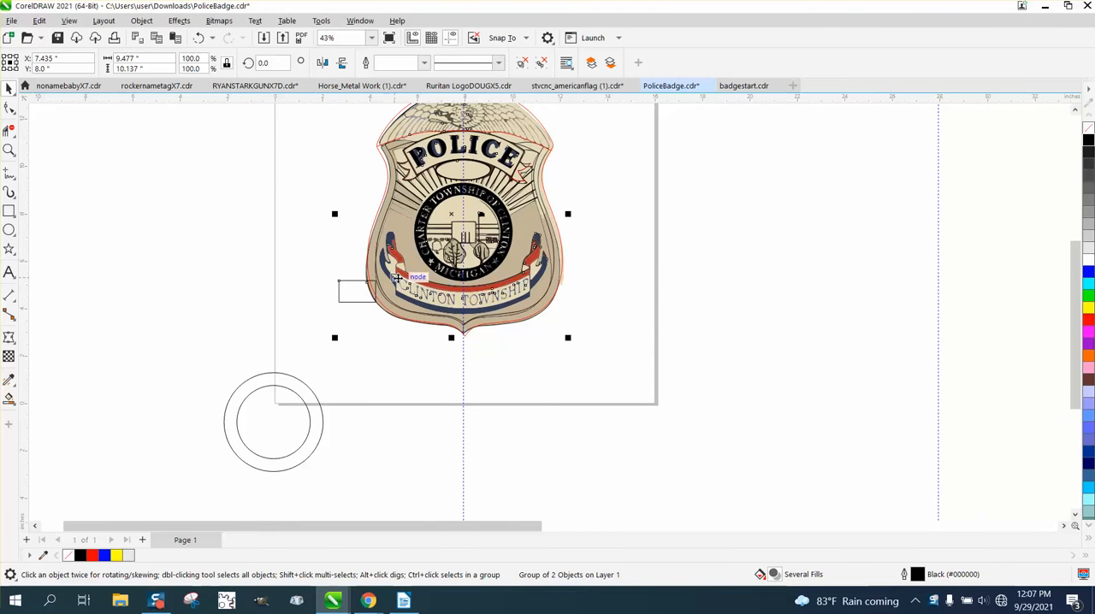
Step: Shift the coloured reference badge 10 inches left so it lies over the line-art badge
{"action": "left_click", "coordinate": [9, 151]}
{"action": "left_click_drag", "start_coordinate": [694, 356], "coordinate": [693, 356]}
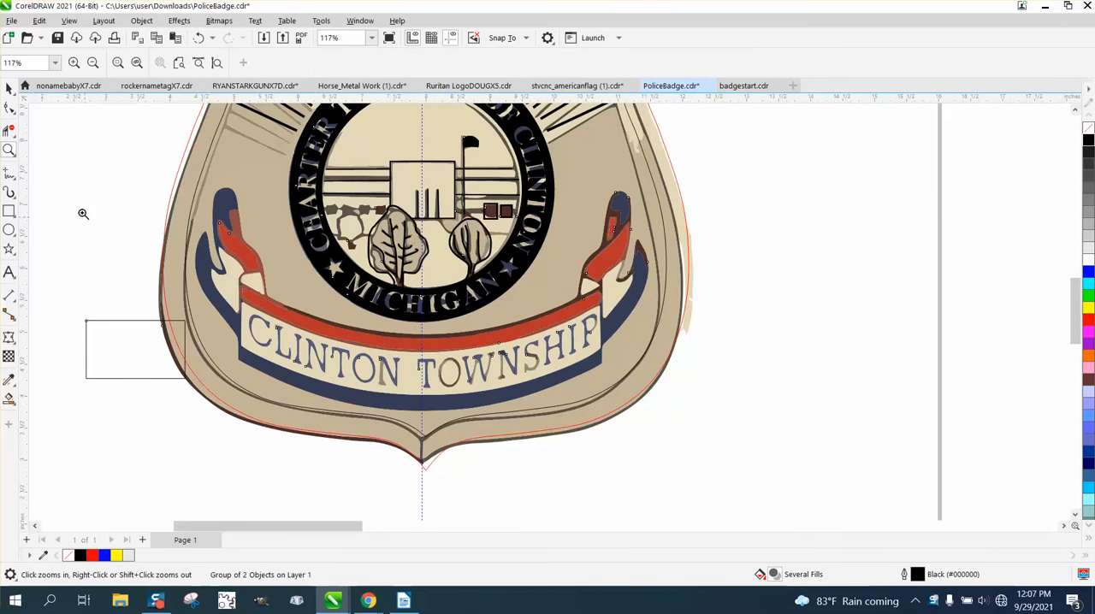
Step: Trace the Clinton Township banner's upper and lower edges with 3-point curves about 5.64 and 5.68 inches wide
{"action": "left_click", "coordinate": [14, 189]}
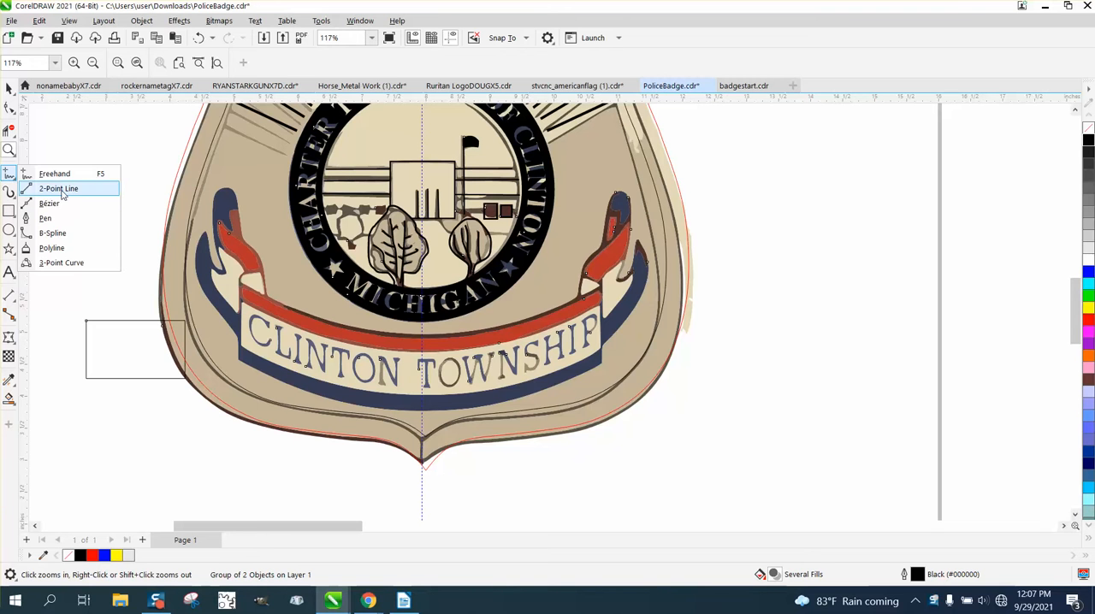
{"action": "left_click", "coordinate": [71, 262]}
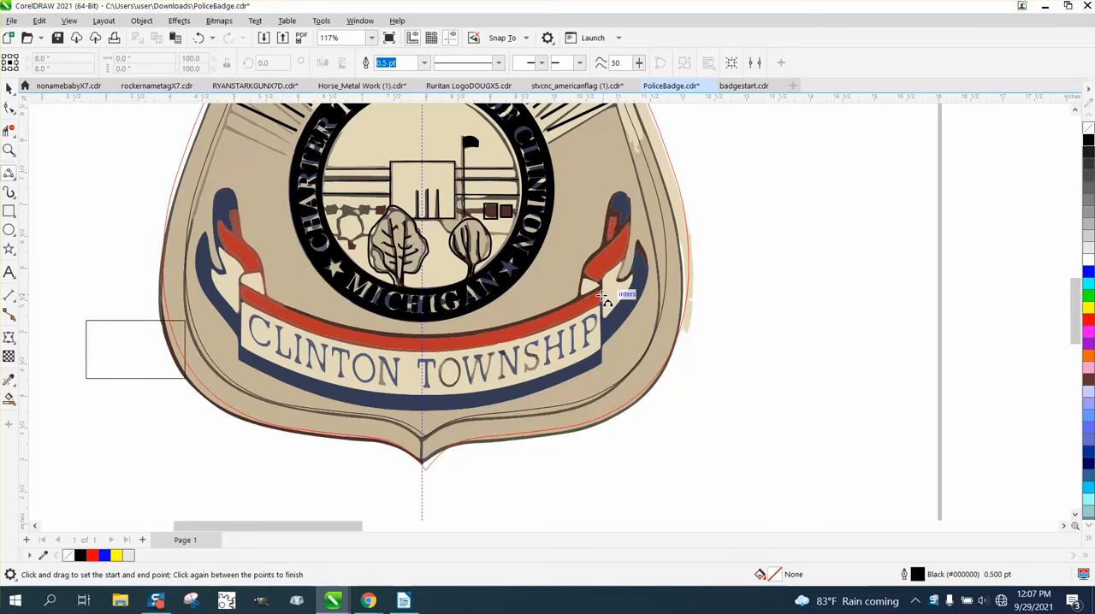
{"action": "left_click_drag", "start_coordinate": [596, 297], "coordinate": [239, 289]}
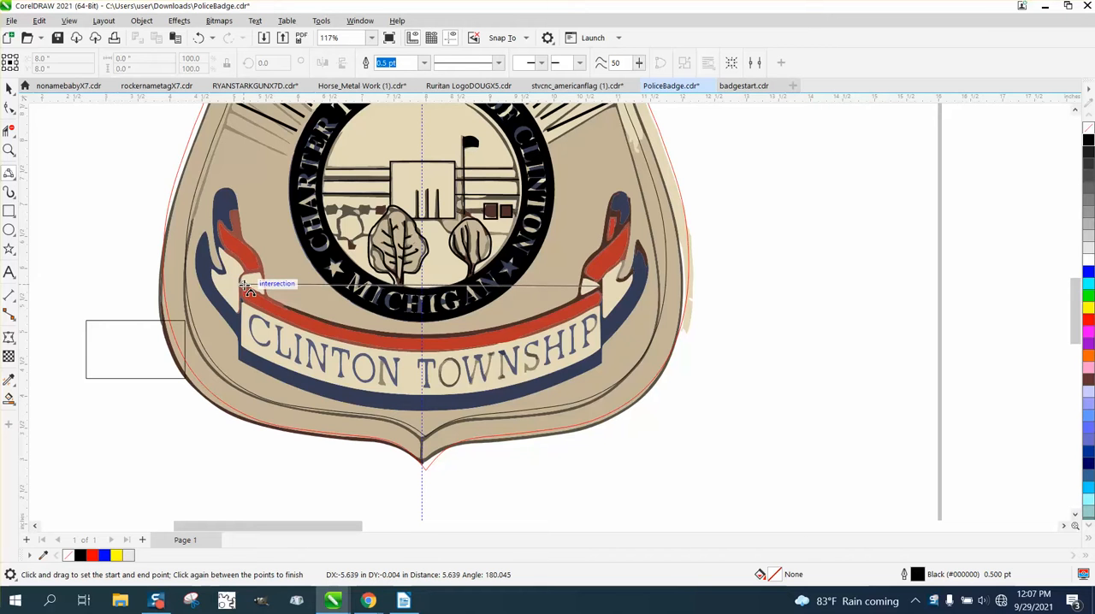
{"action": "left_click", "coordinate": [381, 335]}
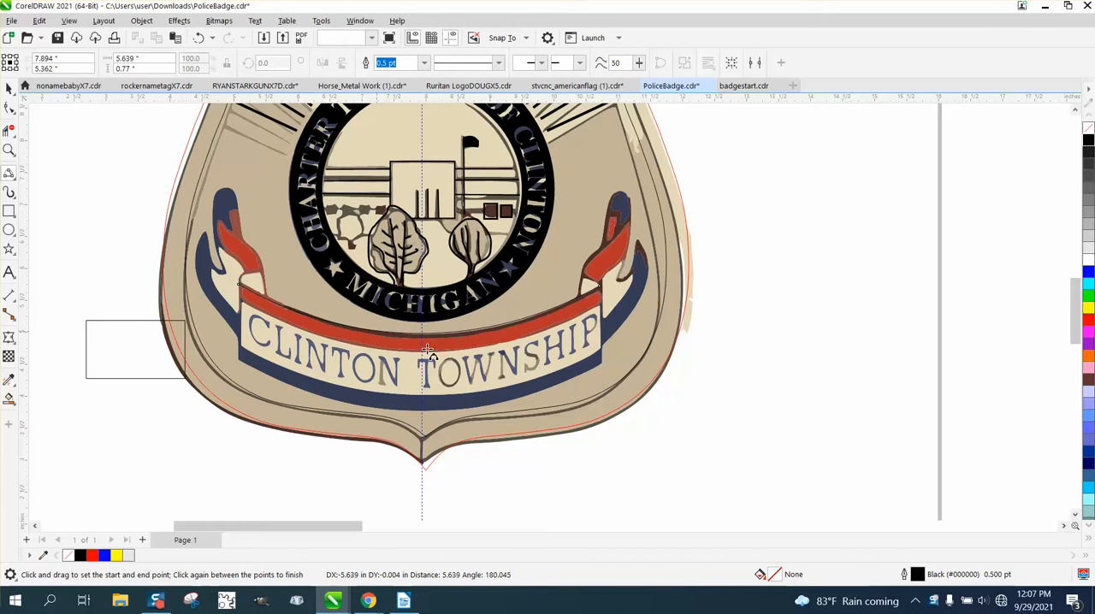
{"action": "left_click_drag", "start_coordinate": [601, 363], "coordinate": [240, 361]}
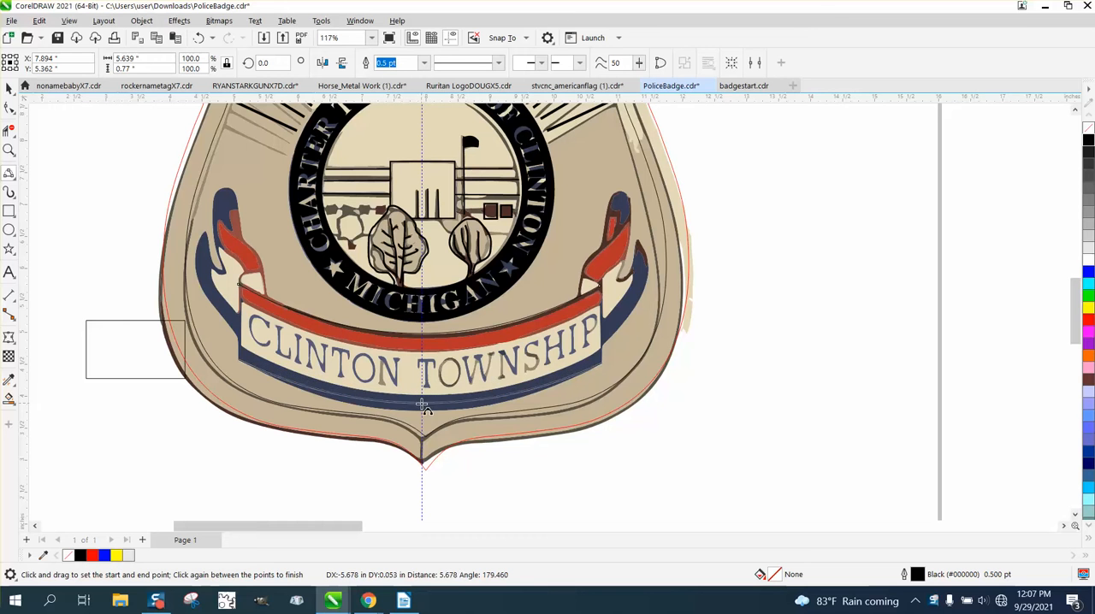
{"action": "left_click", "coordinate": [422, 411]}
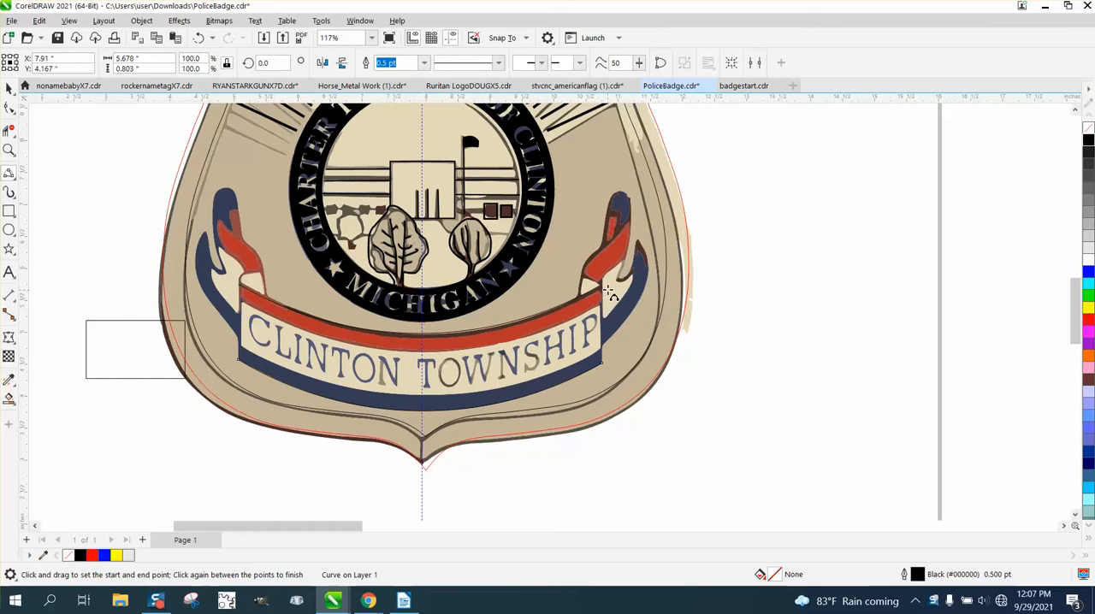
Step: Join the banner's upper and lower arcs with straight vertical edges at both ends, about 1.27 inches long
{"action": "left_click", "coordinate": [602, 332]}
{"action": "left_click_drag", "start_coordinate": [602, 333], "coordinate": [602, 362]}
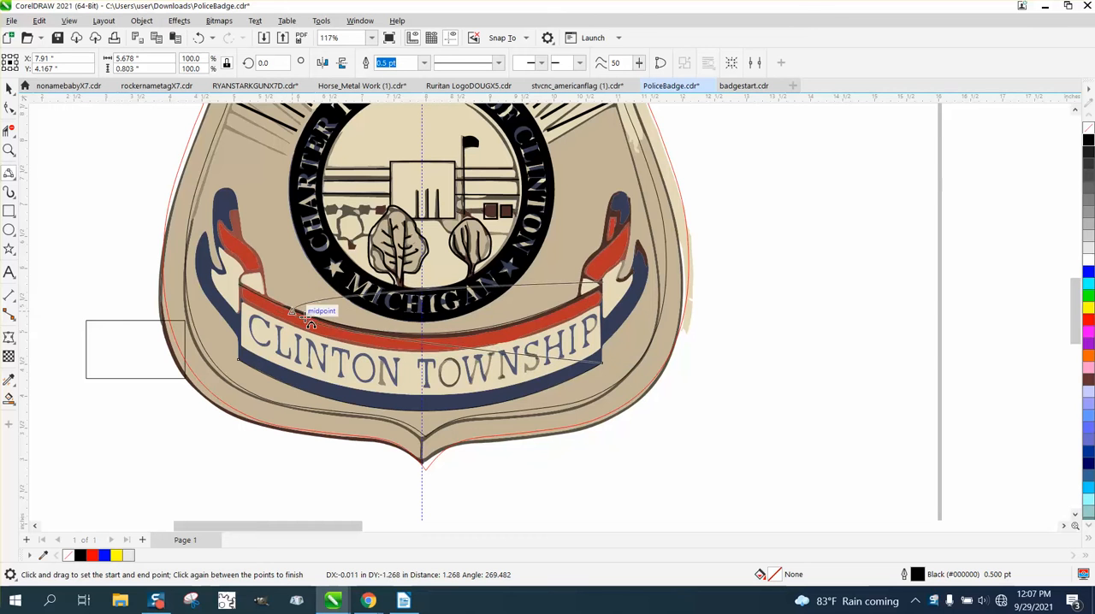
{"action": "left_click", "coordinate": [602, 351]}
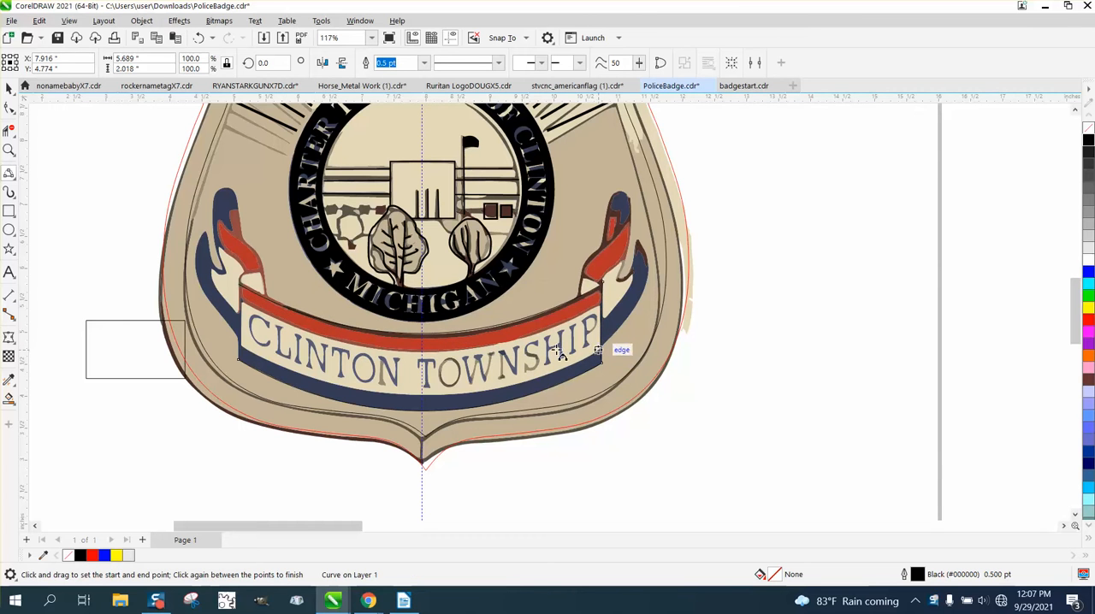
{"action": "left_click_drag", "start_coordinate": [241, 301], "coordinate": [239, 356]}
{"action": "left_click", "coordinate": [240, 358]}
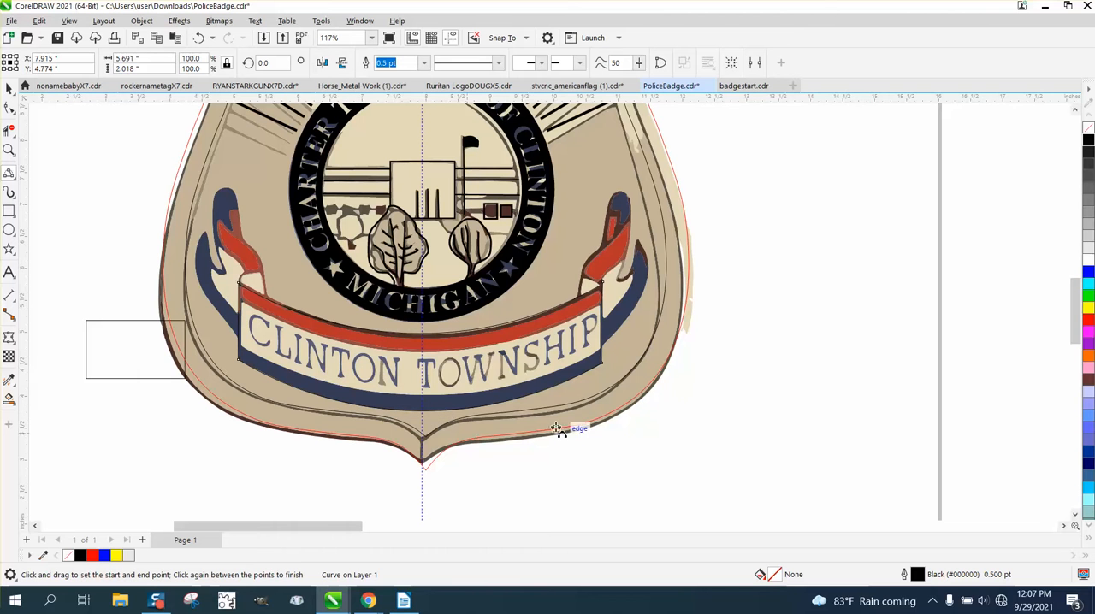
Step: Trace the outer edge and inner notch of the lower blue ribbon tail at the banner's left end with 3-point curves
{"action": "key", "text": "z"}
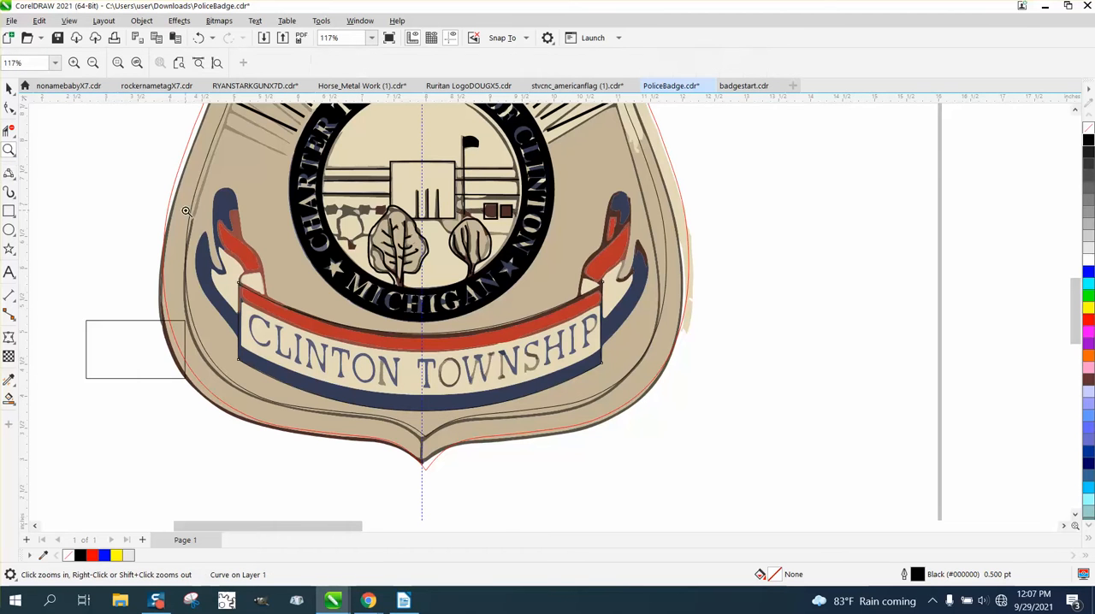
{"action": "left_click", "coordinate": [216, 263]}
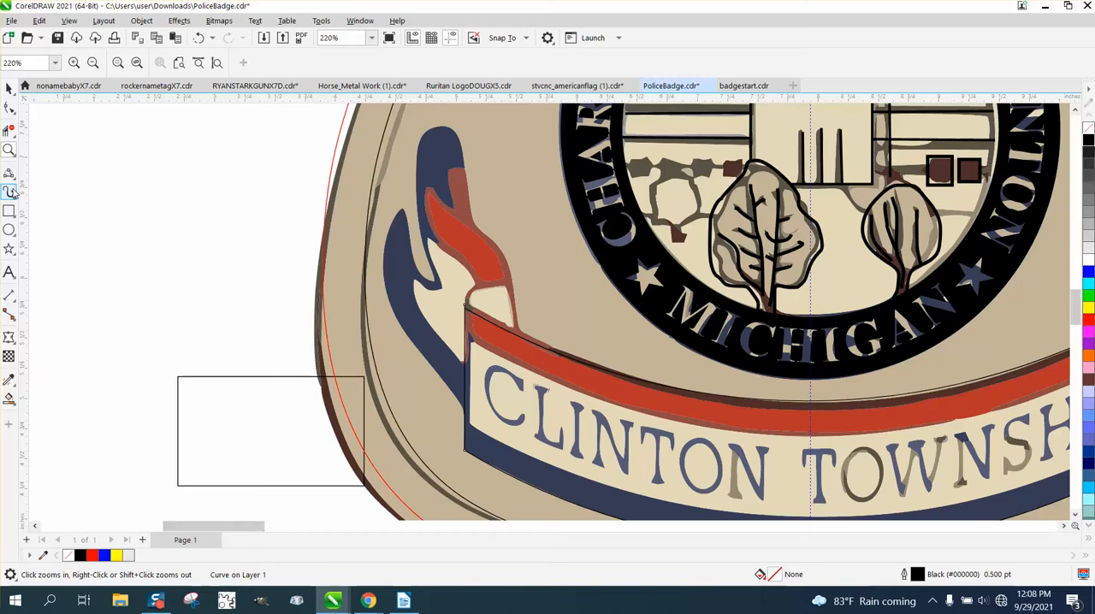
{"action": "left_click", "coordinate": [10, 294]}
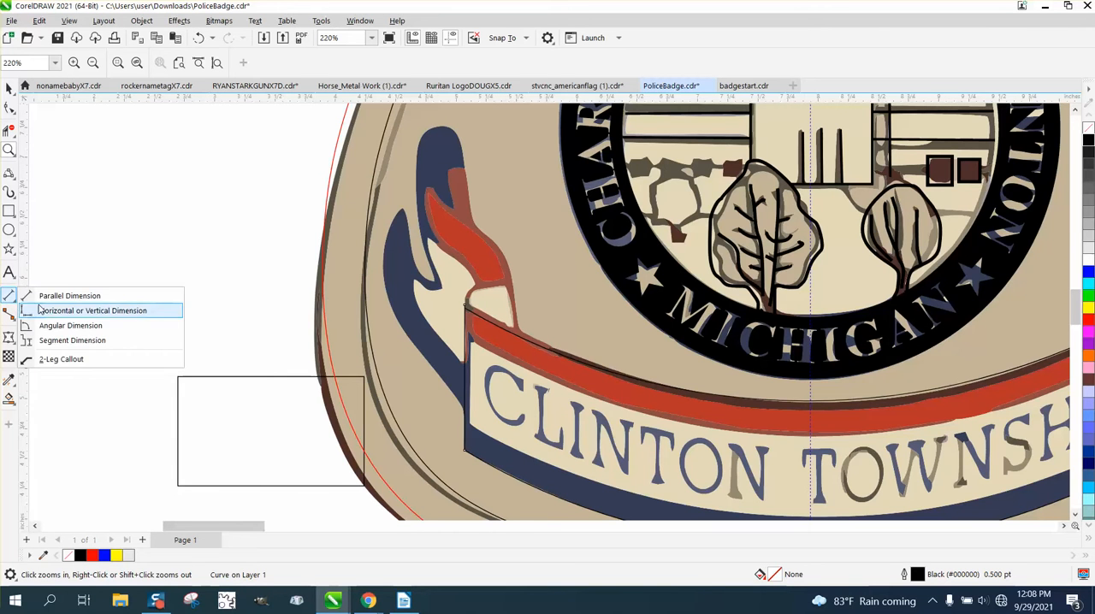
{"action": "left_click", "coordinate": [9, 173]}
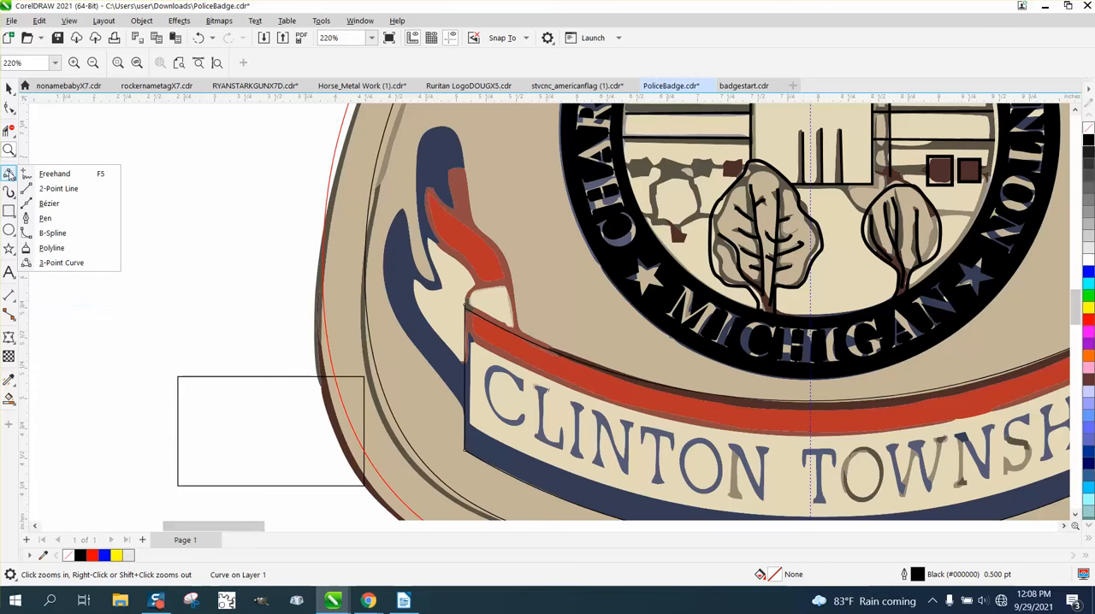
{"action": "left_click", "coordinate": [49, 263]}
{"action": "left_click_drag", "start_coordinate": [465, 402], "coordinate": [403, 208]}
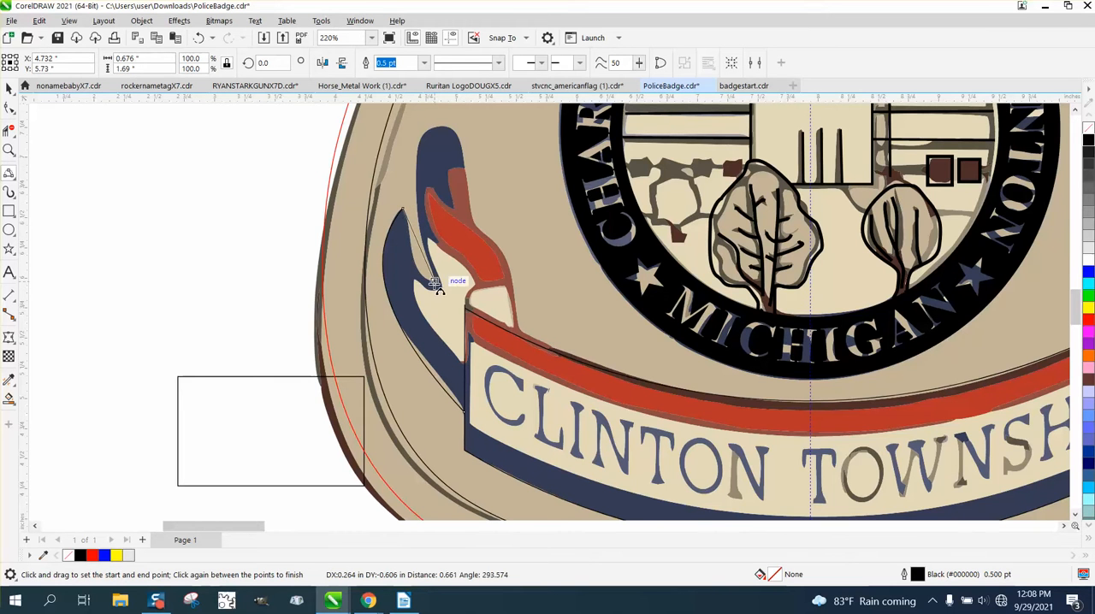
{"action": "left_click", "coordinate": [423, 276]}
Step: Trace the left ribbon's upper tail from the notch around its rounded tip and down to the banner's top edge
{"action": "left_click_drag", "start_coordinate": [434, 281], "coordinate": [424, 135]}
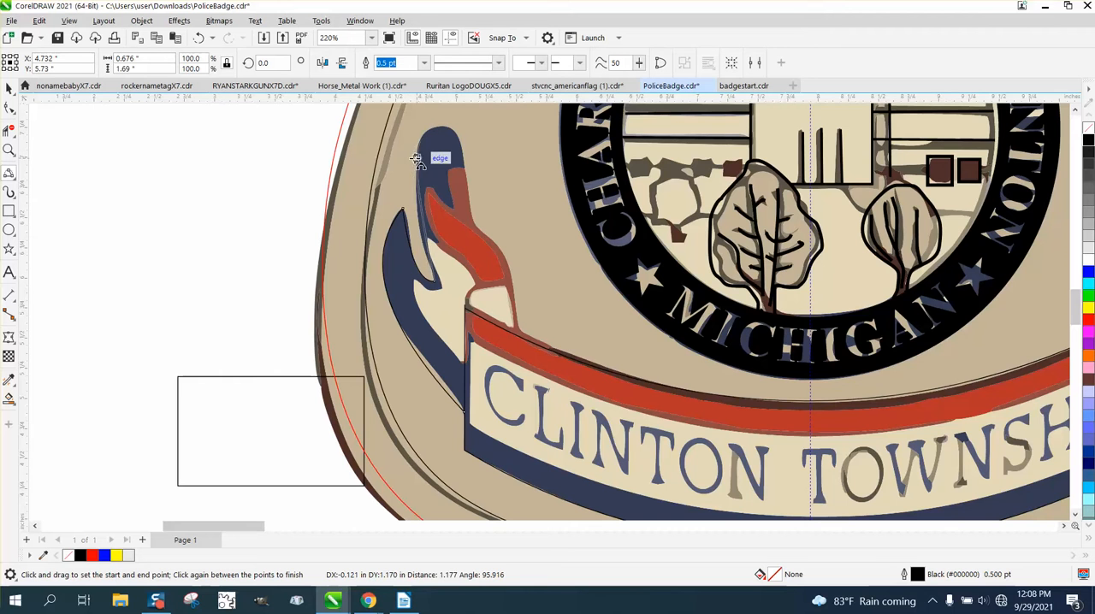
{"action": "left_click", "coordinate": [423, 142]}
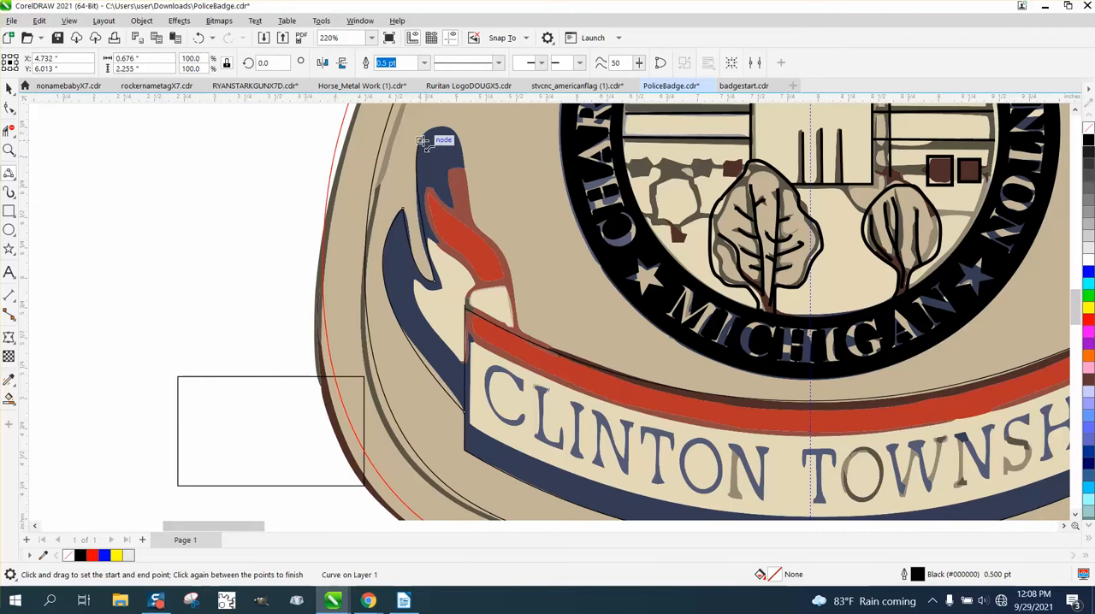
{"action": "left_click_drag", "start_coordinate": [423, 142], "coordinate": [461, 146]}
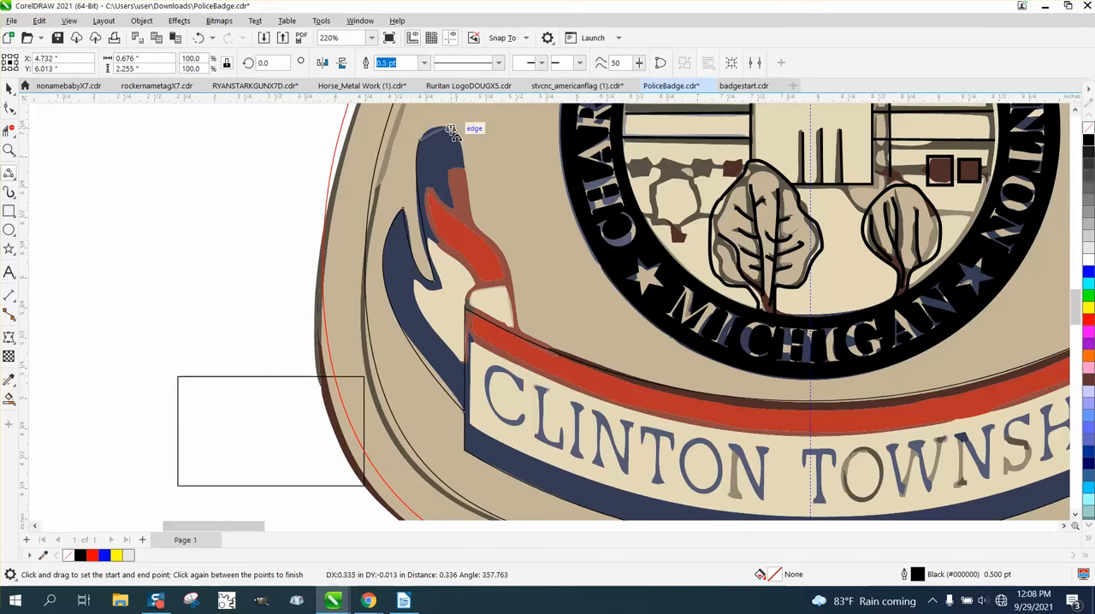
{"action": "left_click", "coordinate": [461, 132]}
{"action": "left_click_drag", "start_coordinate": [460, 136], "coordinate": [519, 335]}
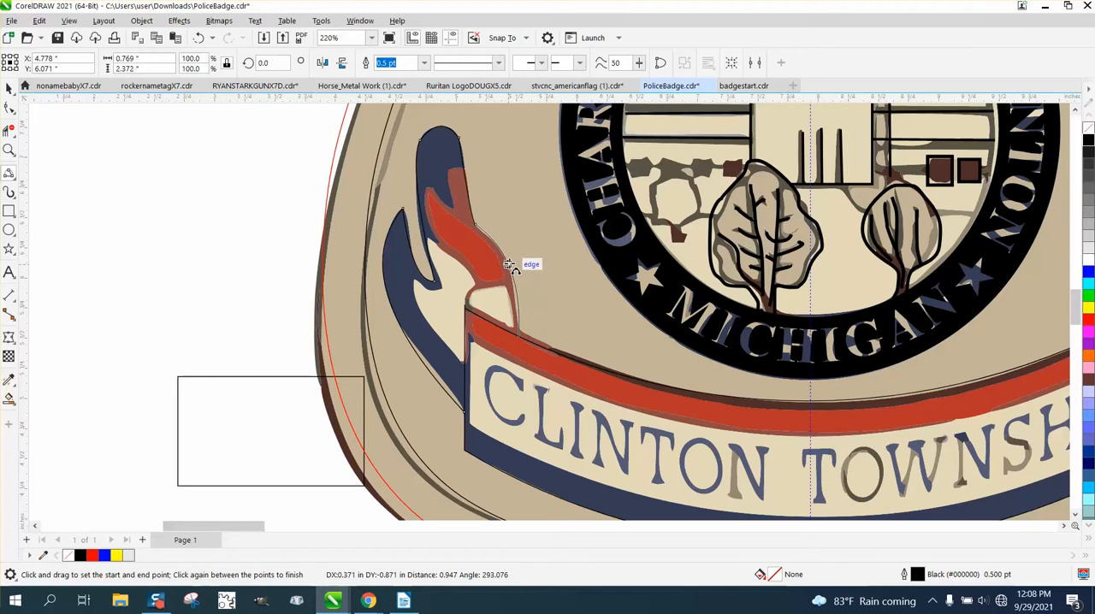
{"action": "left_click", "coordinate": [508, 260]}
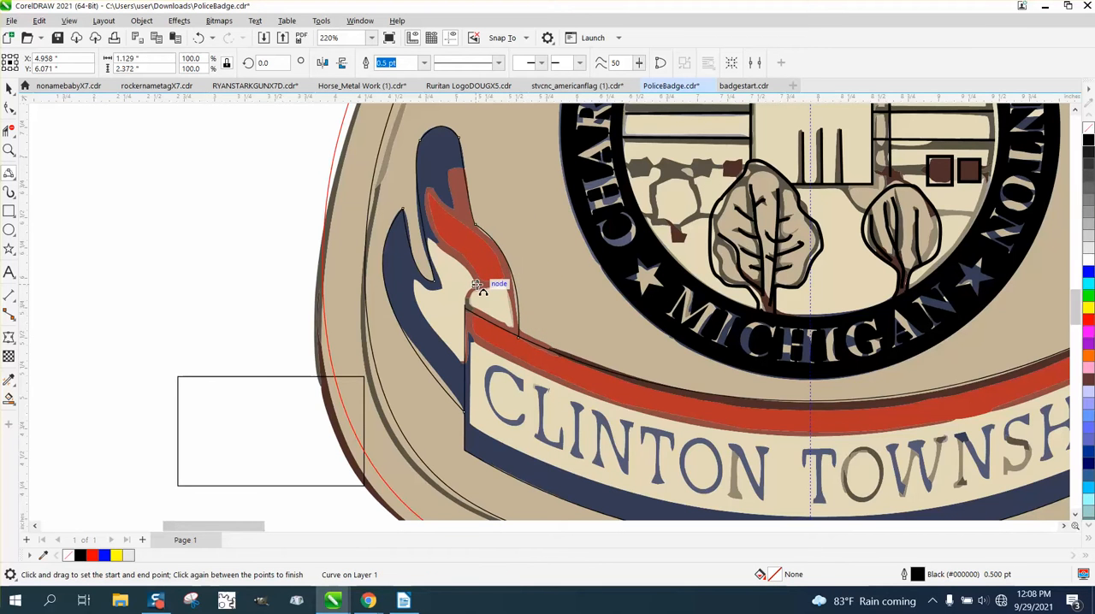
Step: Outline the left ribbon's inner cream area with 3-point curves from the red fold down to the banner's side
{"action": "left_click_drag", "start_coordinate": [477, 285], "coordinate": [443, 289]}
{"action": "left_click", "coordinate": [444, 248]}
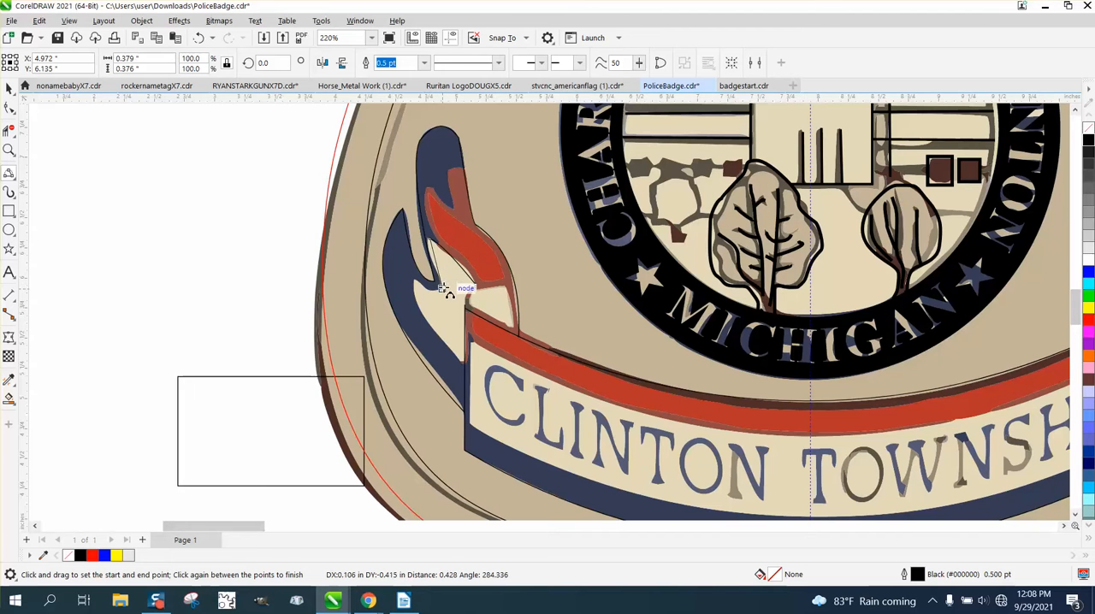
{"action": "left_click", "coordinate": [442, 276]}
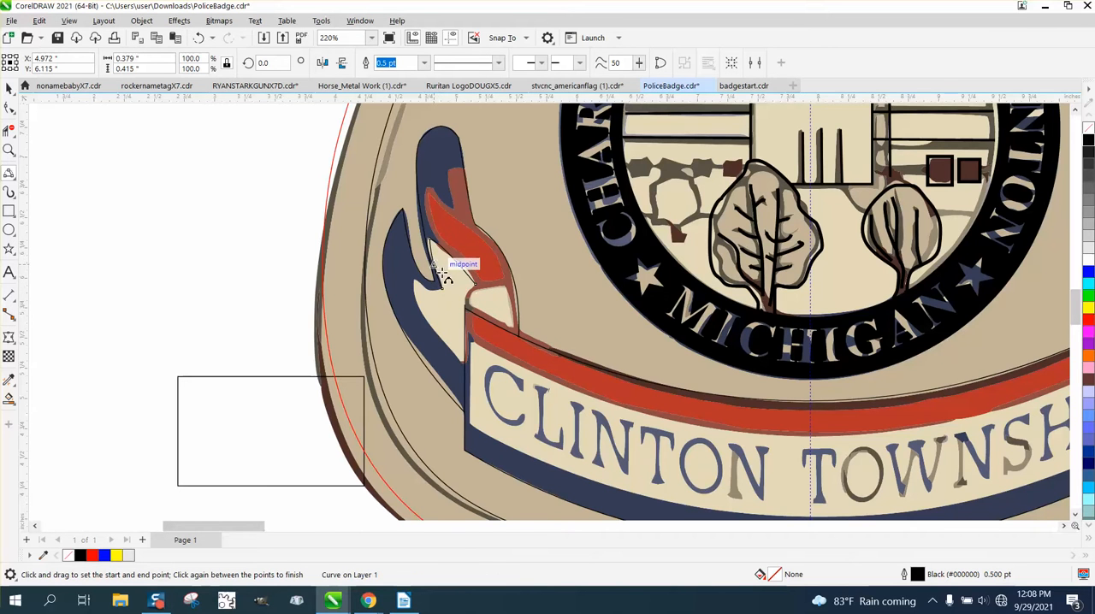
{"action": "left_click_drag", "start_coordinate": [441, 290], "coordinate": [419, 287]}
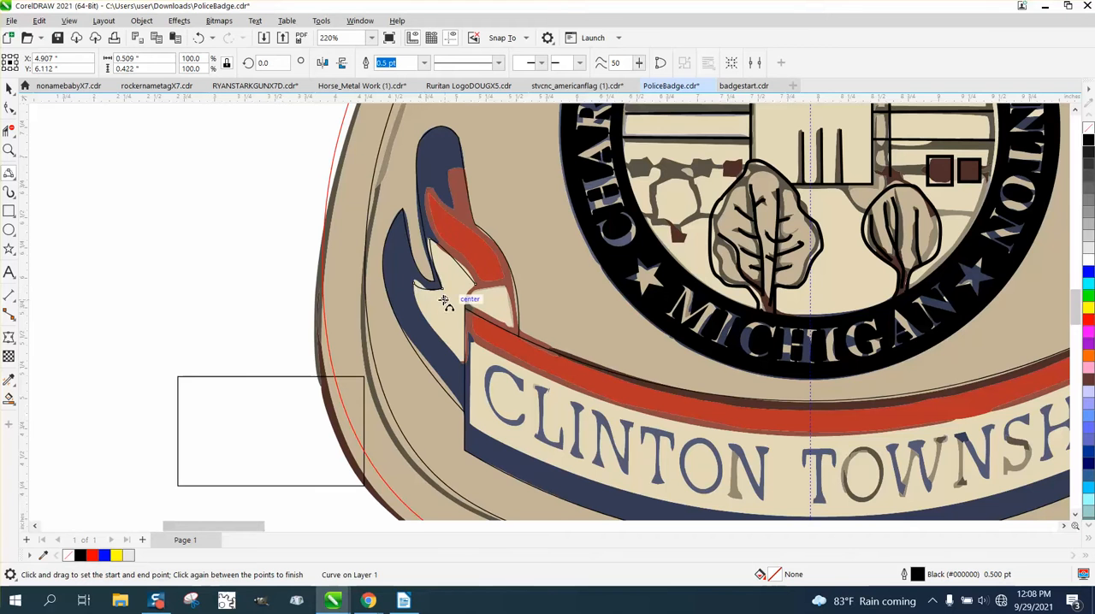
{"action": "left_click", "coordinate": [451, 354]}
{"action": "left_click_drag", "start_coordinate": [450, 353], "coordinate": [464, 362]}
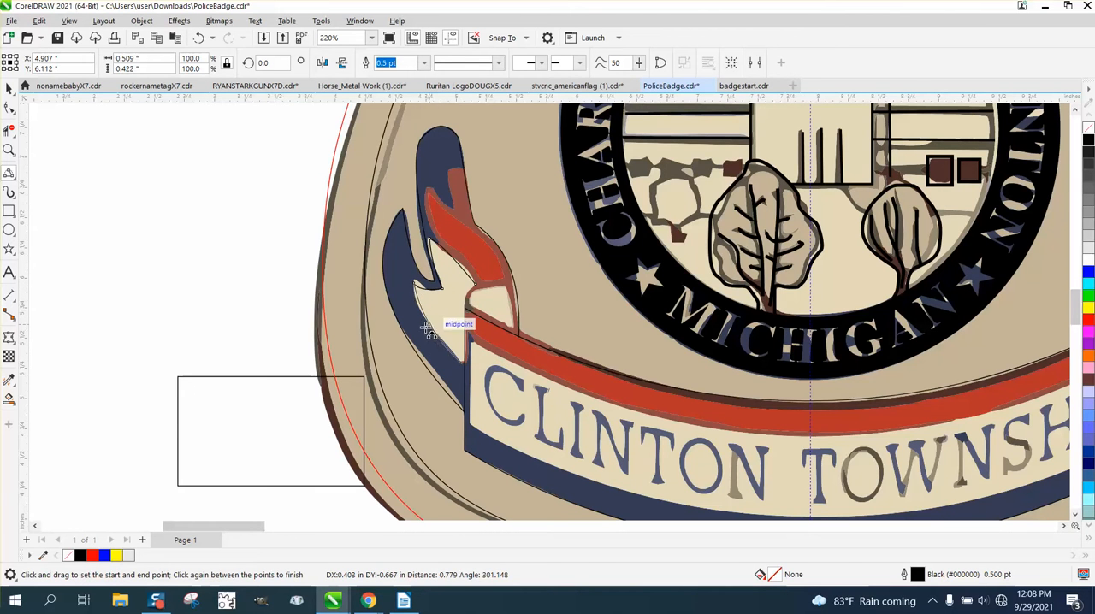
{"action": "left_click", "coordinate": [443, 329]}
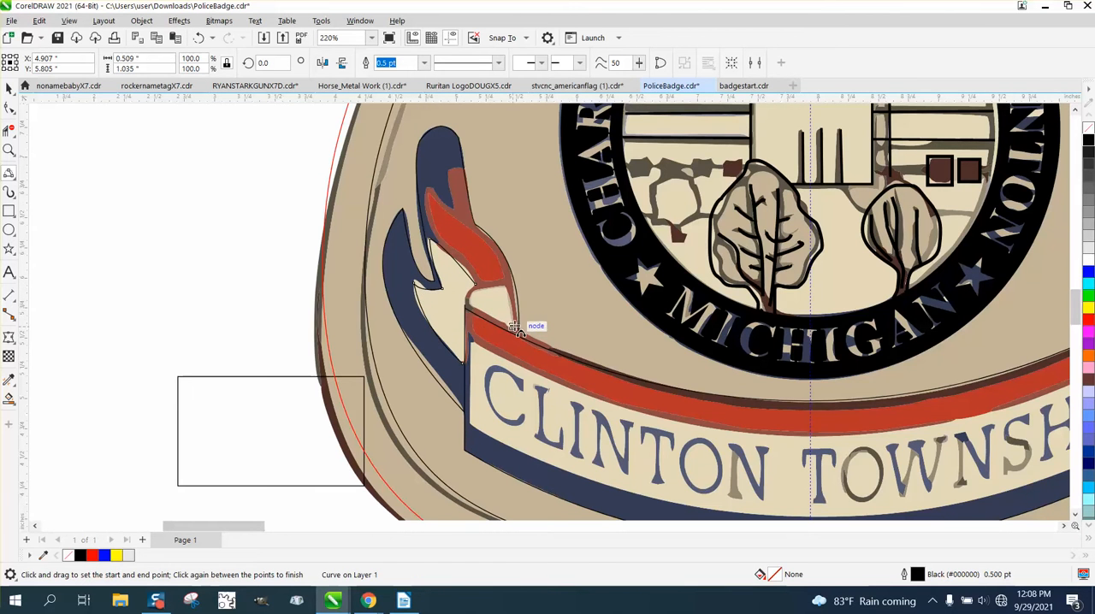
Step: Outline the small cream fold above the banner's upper left corner with 3-point curves
{"action": "mouse_move", "coordinate": [516, 331]}
{"action": "left_mouse_down"}
{"action": "mouse_move", "coordinate": [507, 288]}
{"action": "mouse_move", "coordinate": [467, 298]}
{"action": "mouse_move", "coordinate": [516, 305]}
{"action": "mouse_move", "coordinate": [509, 328]}
{"action": "left_mouse_up"}
{"action": "left_click", "coordinate": [508, 289]}
{"action": "left_click", "coordinate": [472, 296]}
{"action": "left_click", "coordinate": [509, 328]}
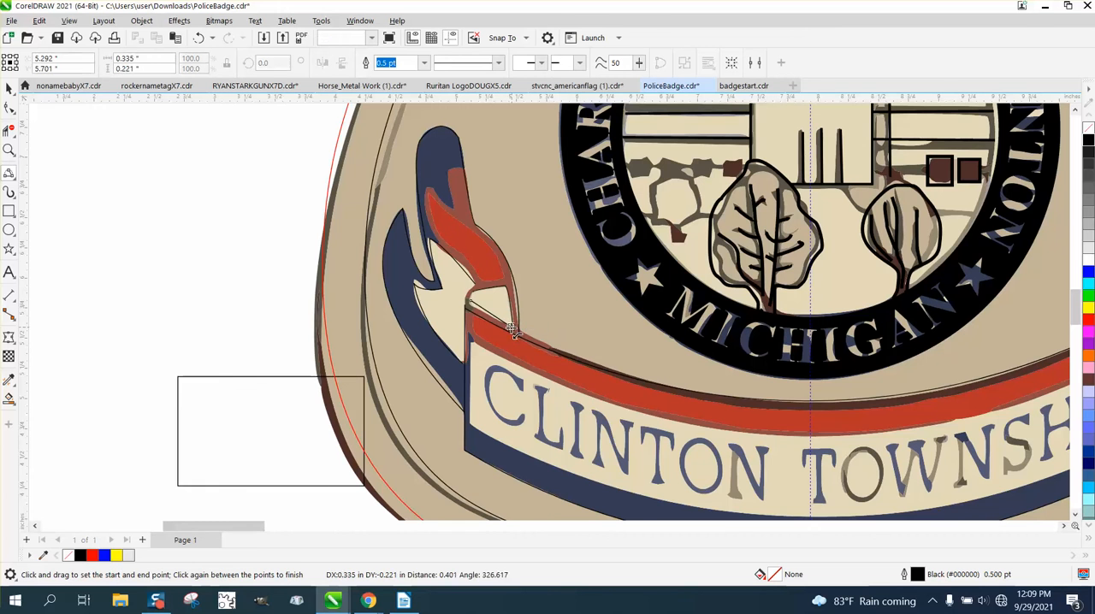
{"action": "key", "text": "space"}
Step: Select the coloured reference group and shift it 10 inches right, clear of the traced line art
{"action": "scroll", "coordinate": [213, 249], "scroll_direction": "down", "scroll_amount": 4}
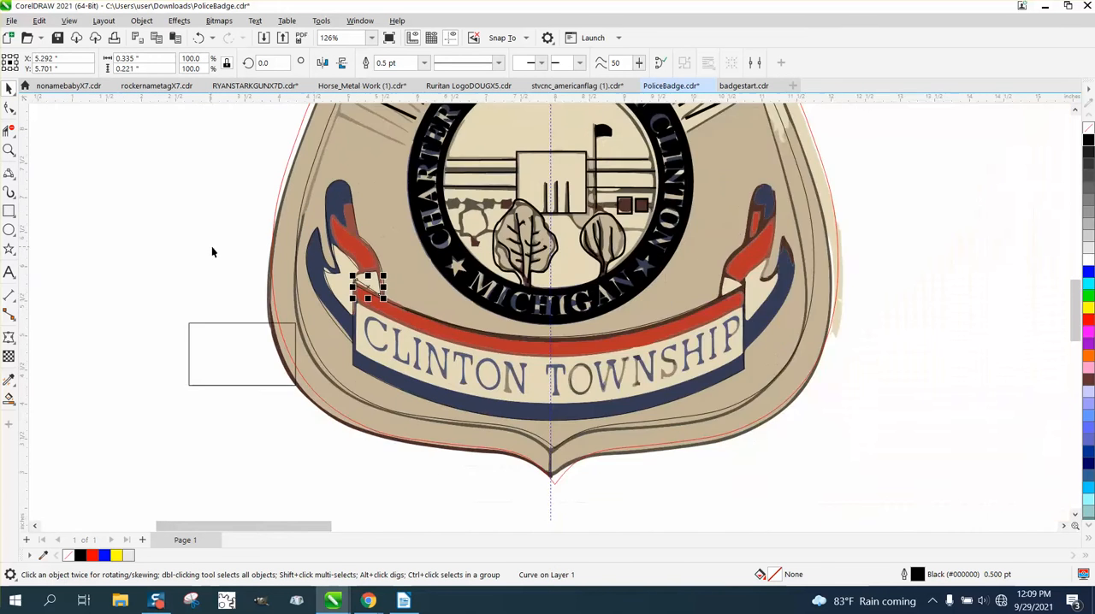
{"action": "left_click", "coordinate": [232, 332]}
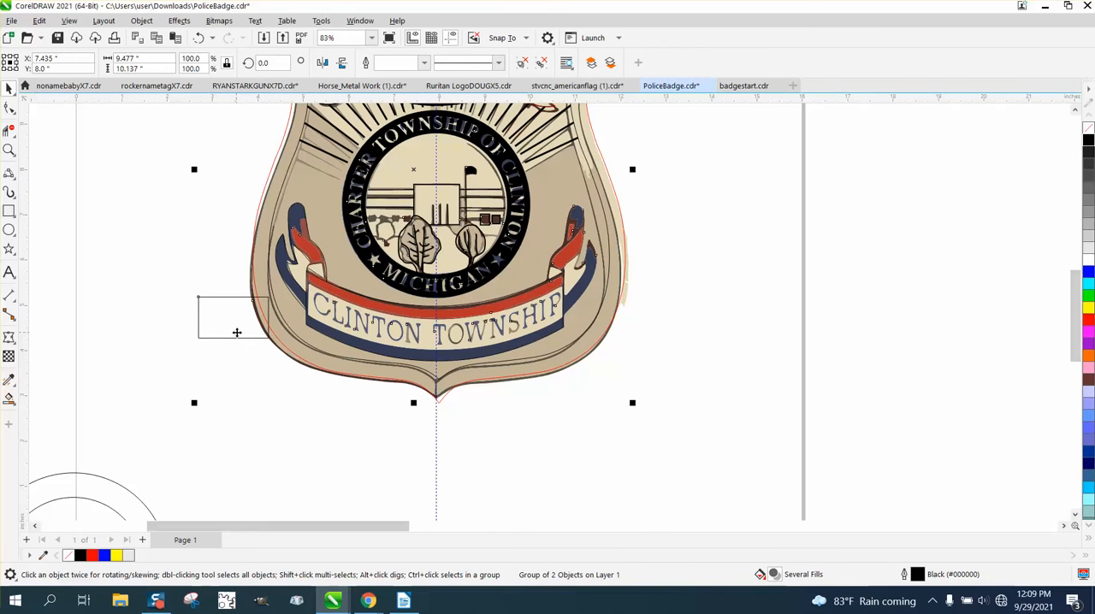
{"action": "key", "text": "Right"}
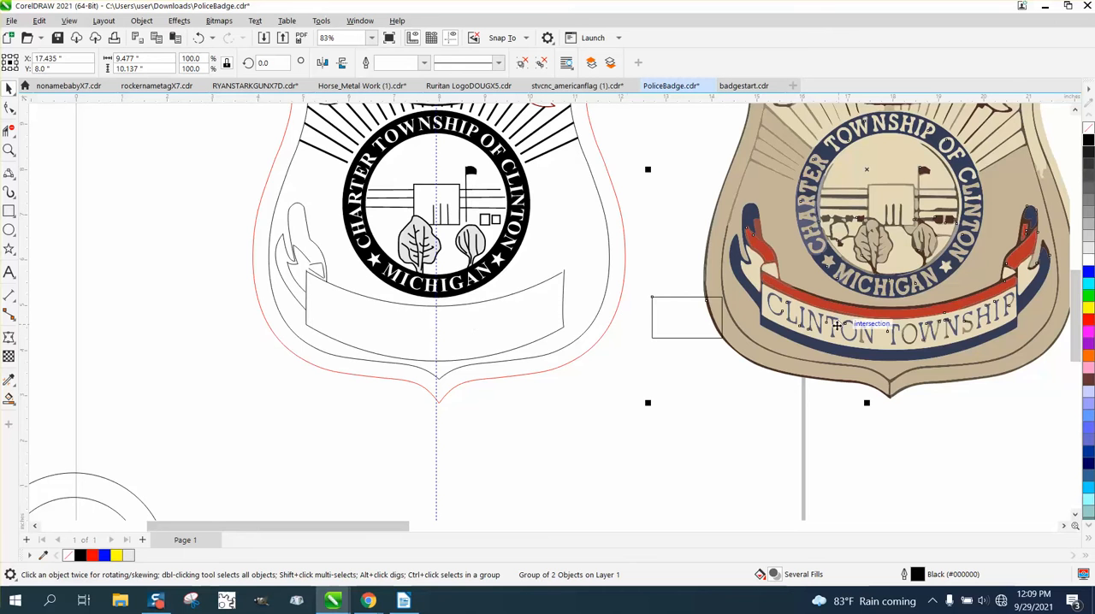
Step: Extend the lower end nodes of the left ribbon's inner and outer curves past the banner's left side edge
{"action": "left_click", "coordinate": [9, 149]}
{"action": "left_click_drag", "start_coordinate": [244, 220], "coordinate": [379, 331]}
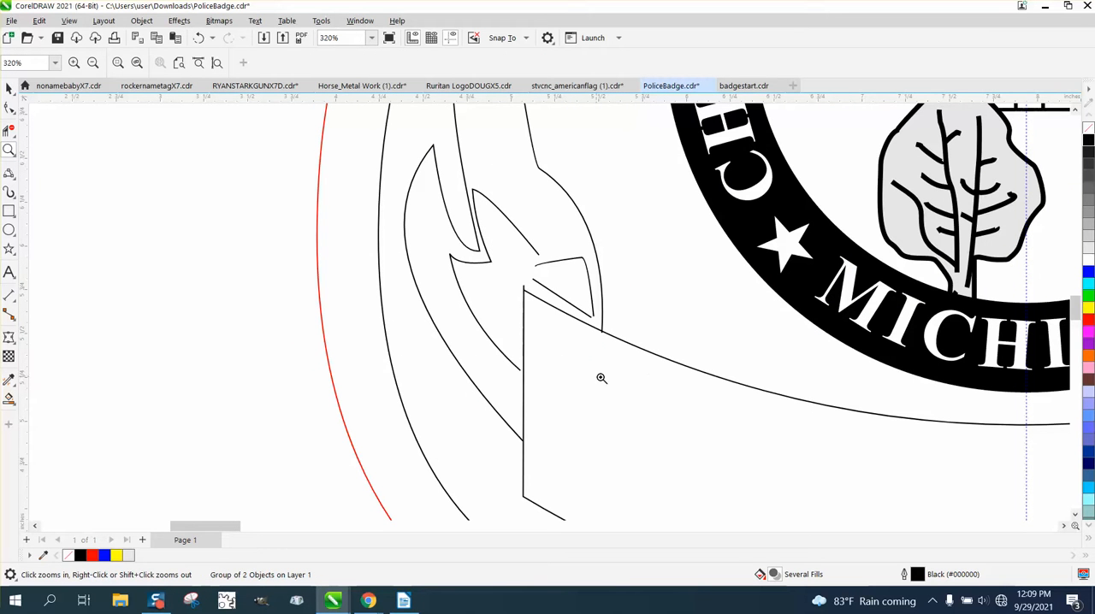
{"action": "left_click", "coordinate": [9, 107]}
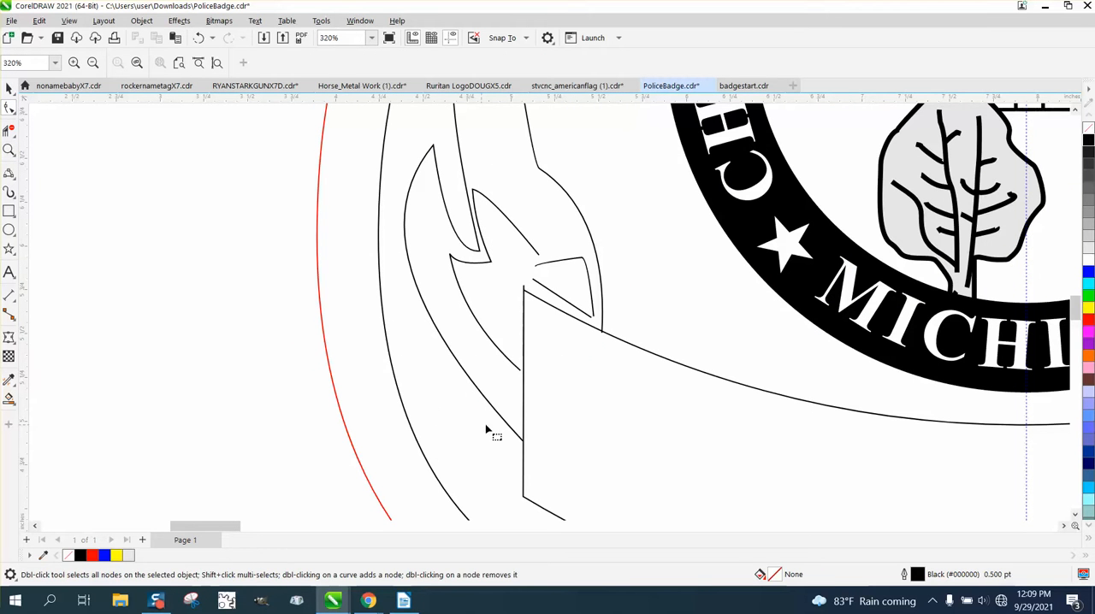
{"action": "left_click", "coordinate": [520, 371]}
{"action": "left_click_drag", "start_coordinate": [521, 371], "coordinate": [527, 378]}
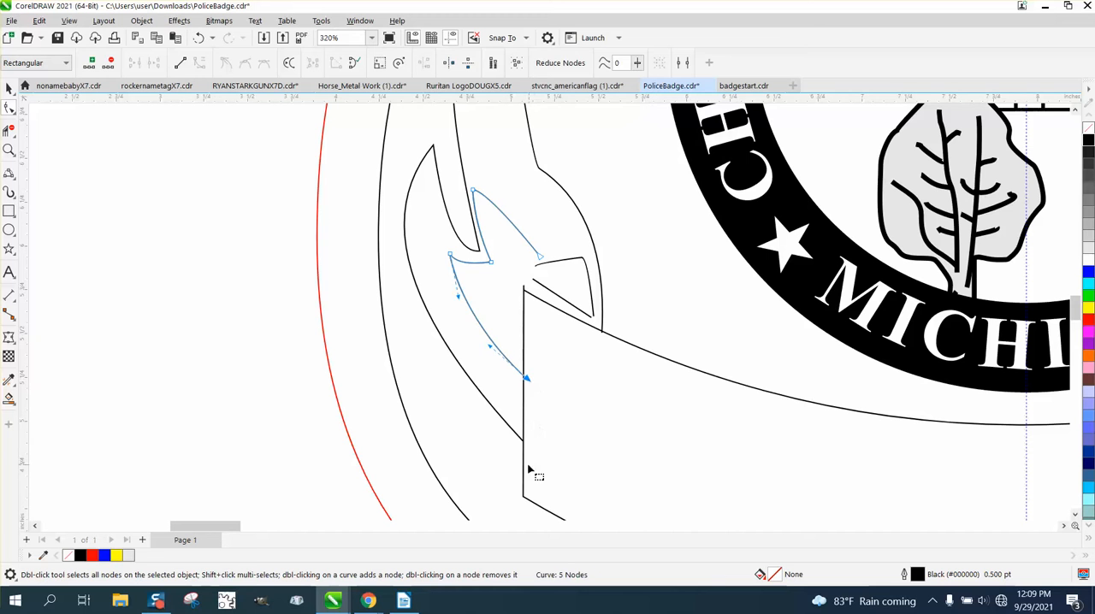
{"action": "left_click", "coordinate": [523, 444]}
{"action": "left_click", "coordinate": [524, 443]}
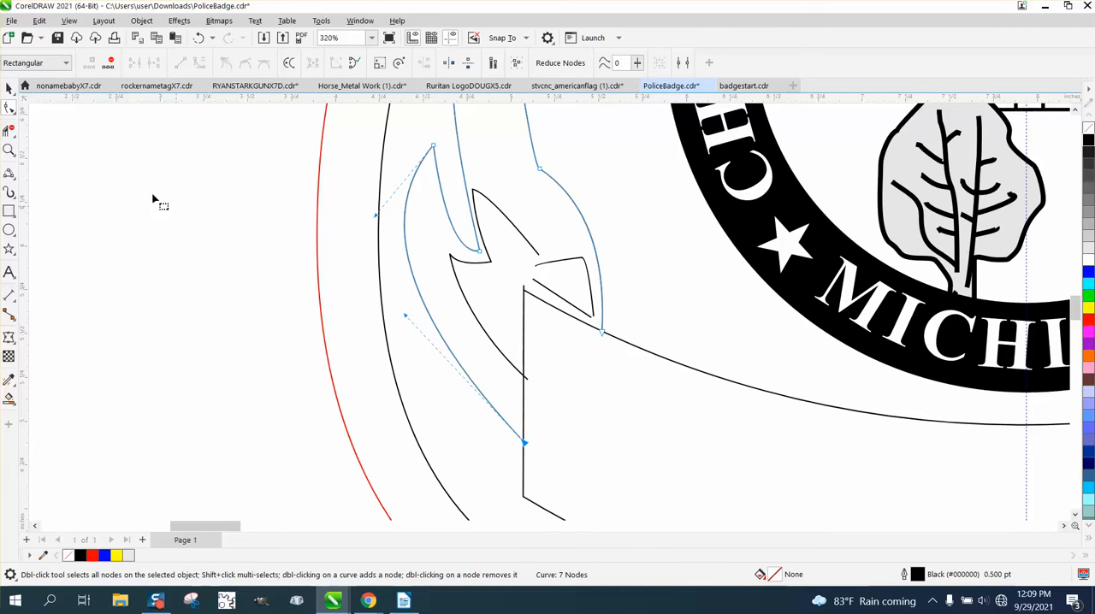
Step: Trim the left ribbon's curve ends that overshoot the banner's left side with Virtual Segment Delete
{"action": "left_click", "coordinate": [9, 131]}
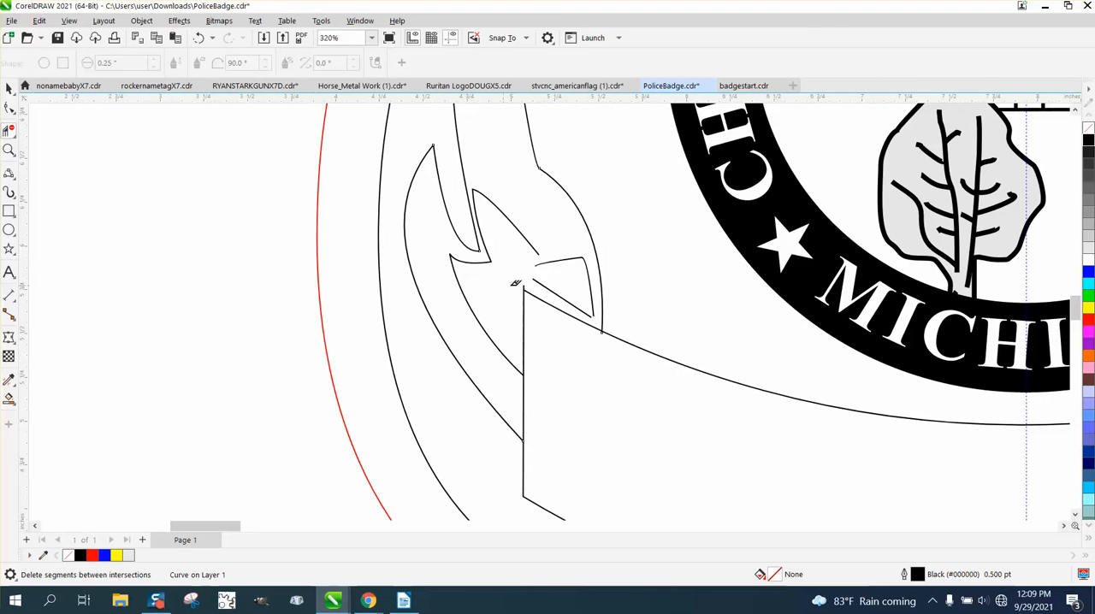
{"action": "scroll", "coordinate": [496, 295], "scroll_direction": "down", "scroll_amount": 5}
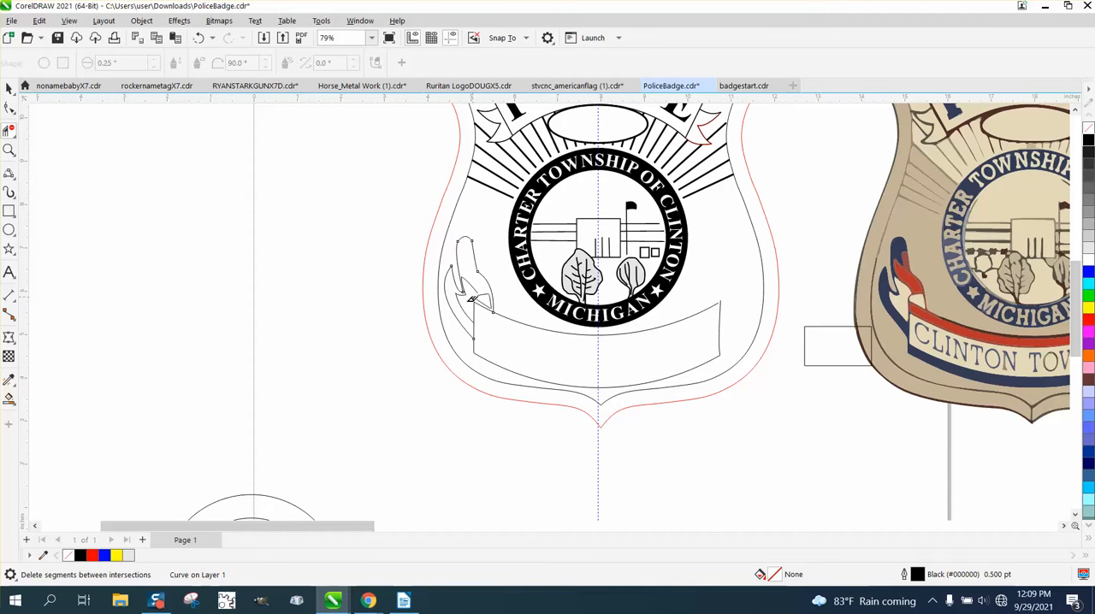
Step: Close the open left end of the small fold above the banner's upper left corner with a 3-point curve about 0.07 inches high
{"action": "left_click", "coordinate": [9, 150]}
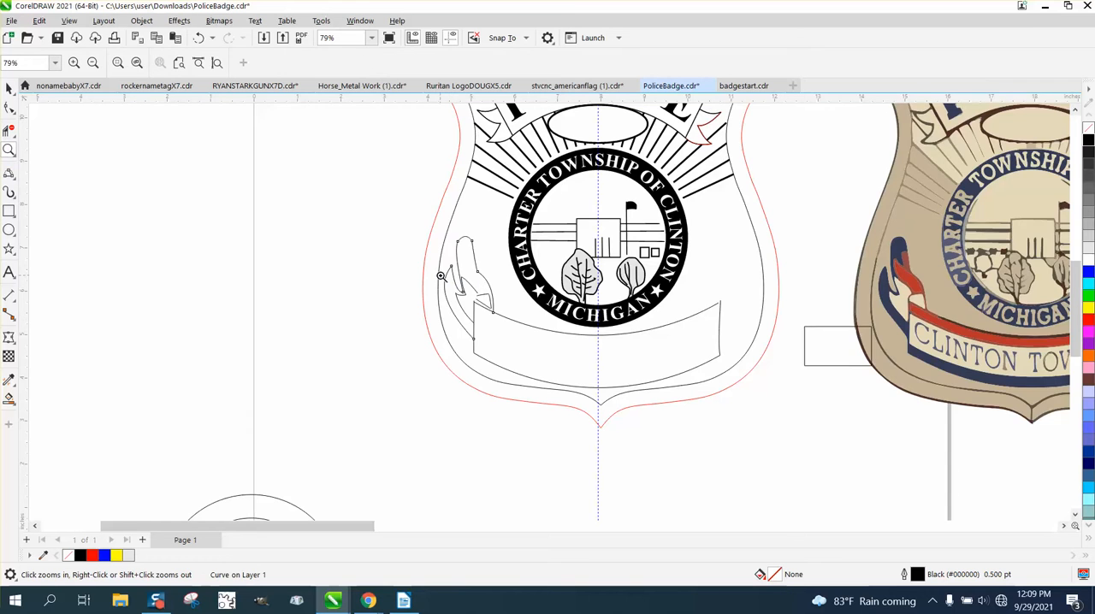
{"action": "left_click_drag", "start_coordinate": [441, 276], "coordinate": [564, 352]}
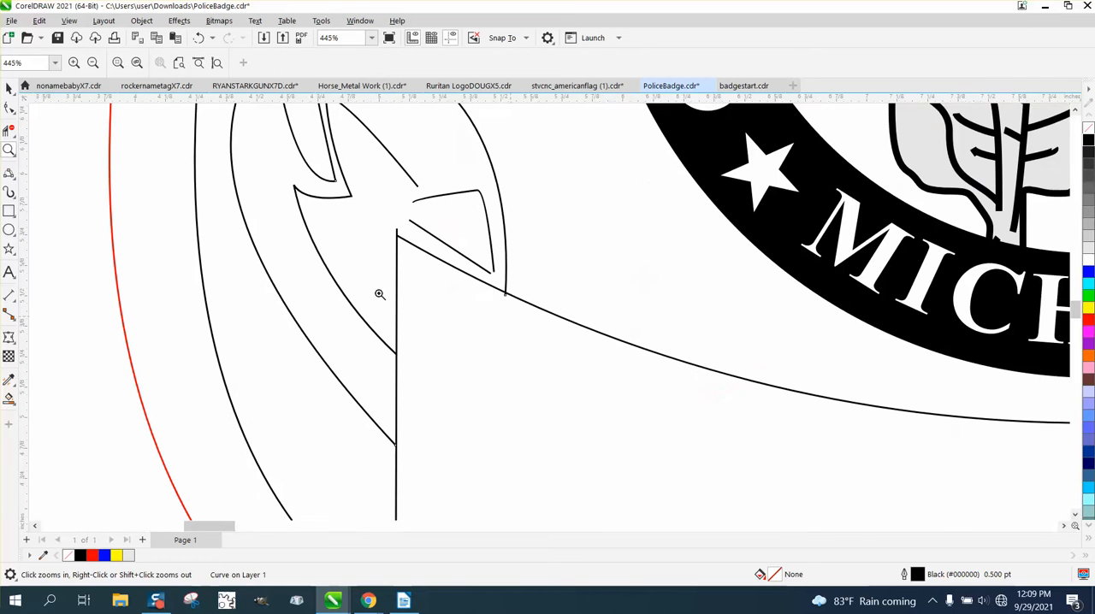
{"action": "left_click", "coordinate": [17, 182]}
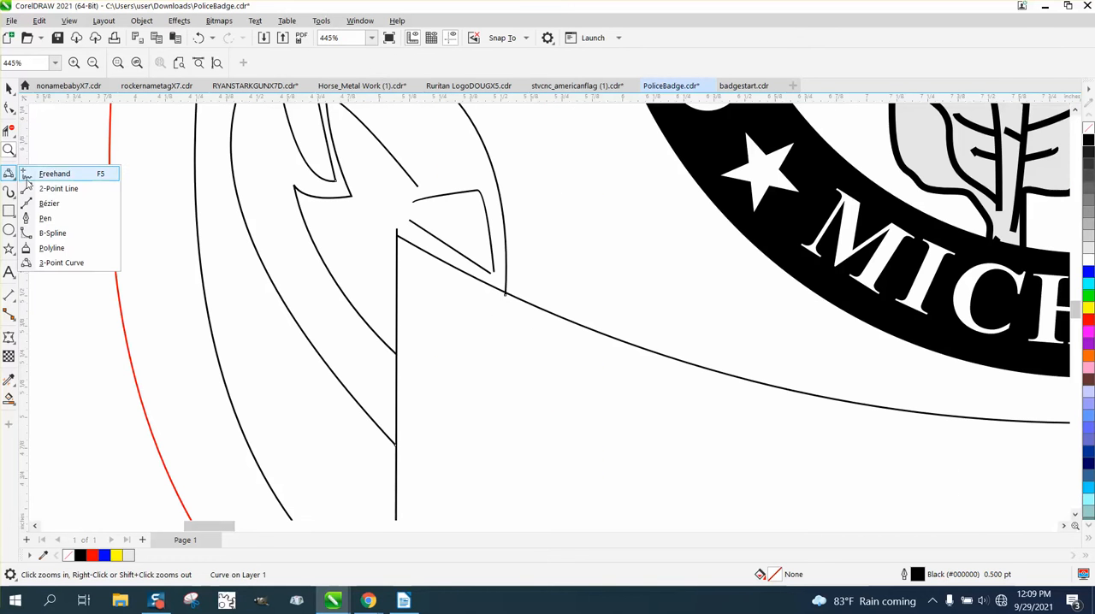
{"action": "left_click", "coordinate": [51, 263]}
{"action": "left_click_drag", "start_coordinate": [412, 205], "coordinate": [408, 220]}
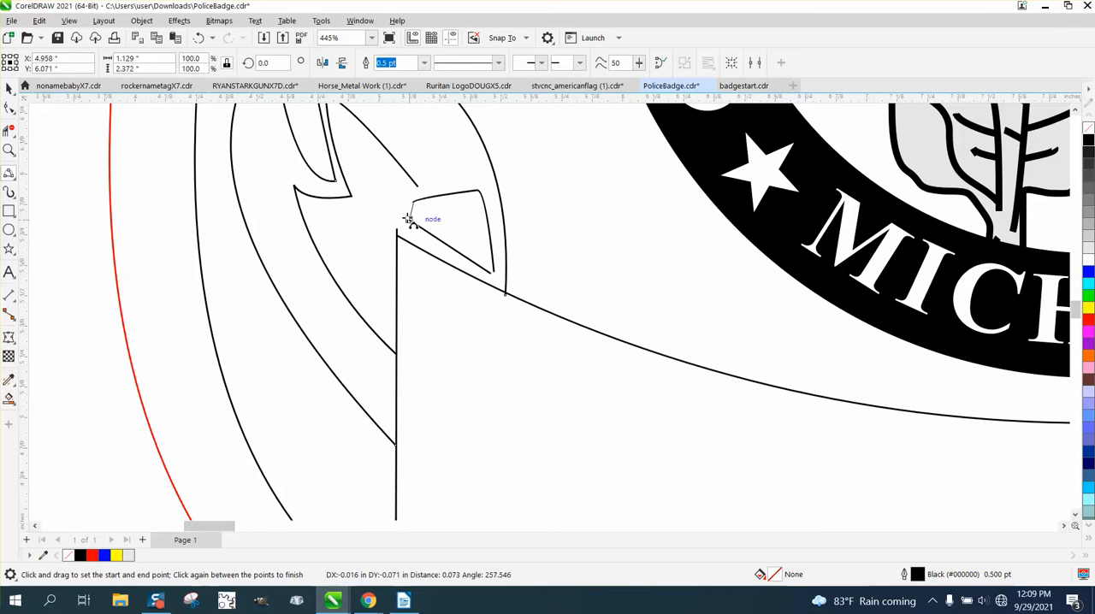
{"action": "left_click", "coordinate": [404, 213]}
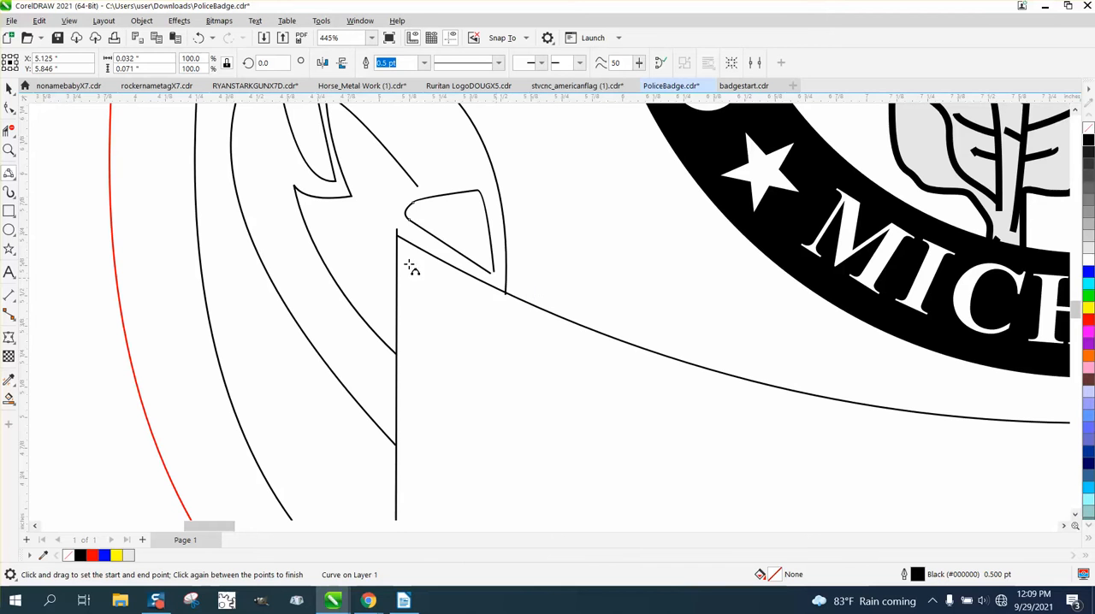
Step: Move the lower end node of the small fold's right edge onto the end of its slanted bottom line
{"action": "left_click", "coordinate": [8, 107]}
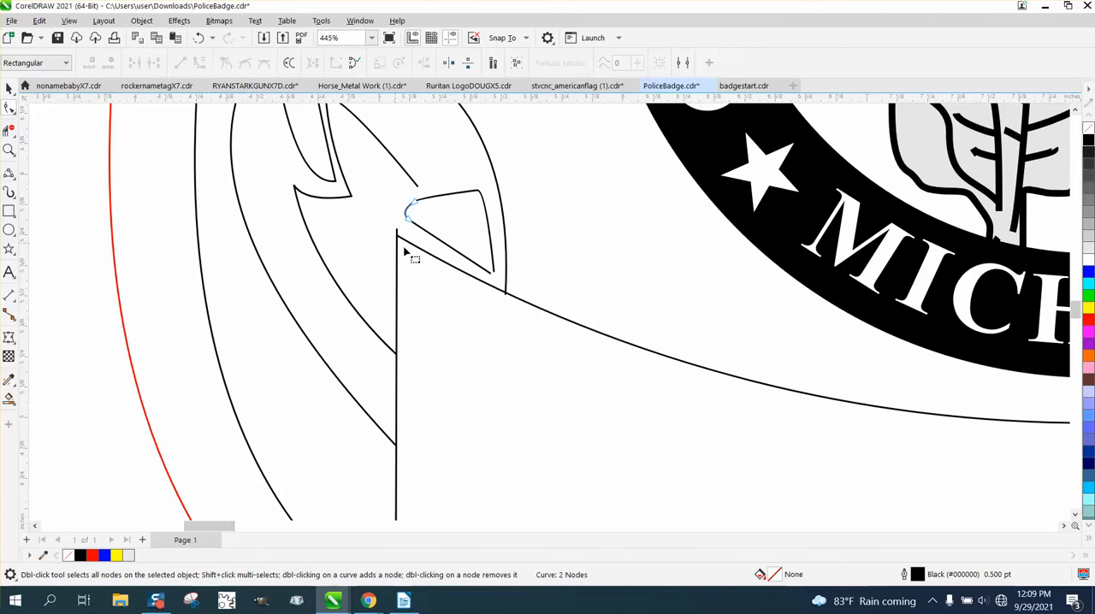
{"action": "left_click", "coordinate": [8, 150]}
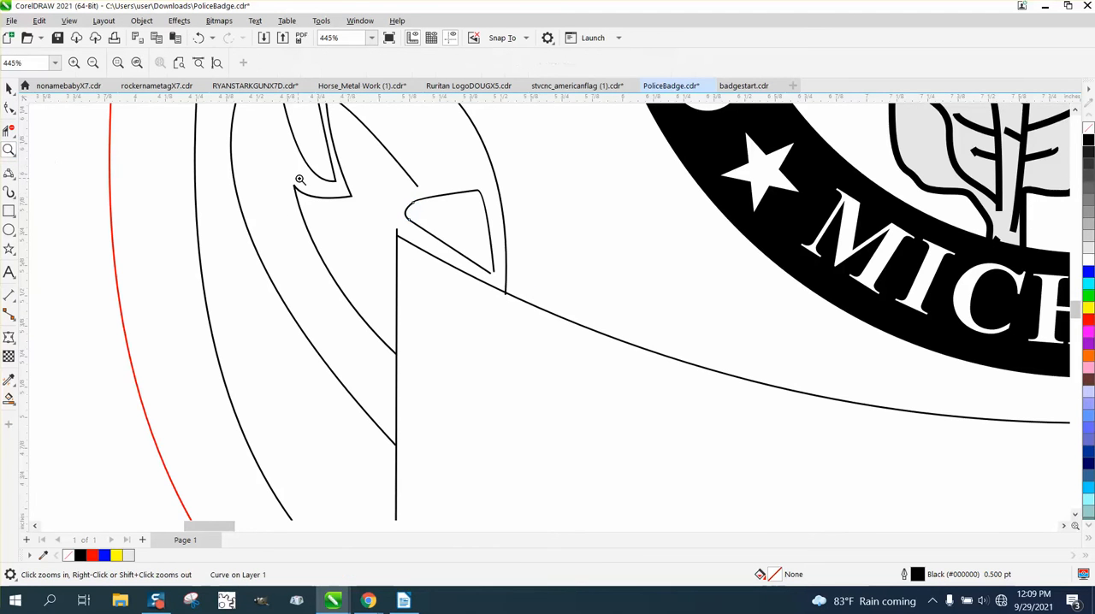
{"action": "left_click_drag", "start_coordinate": [570, 334], "coordinate": [570, 335]}
{"action": "left_click", "coordinate": [9, 108]}
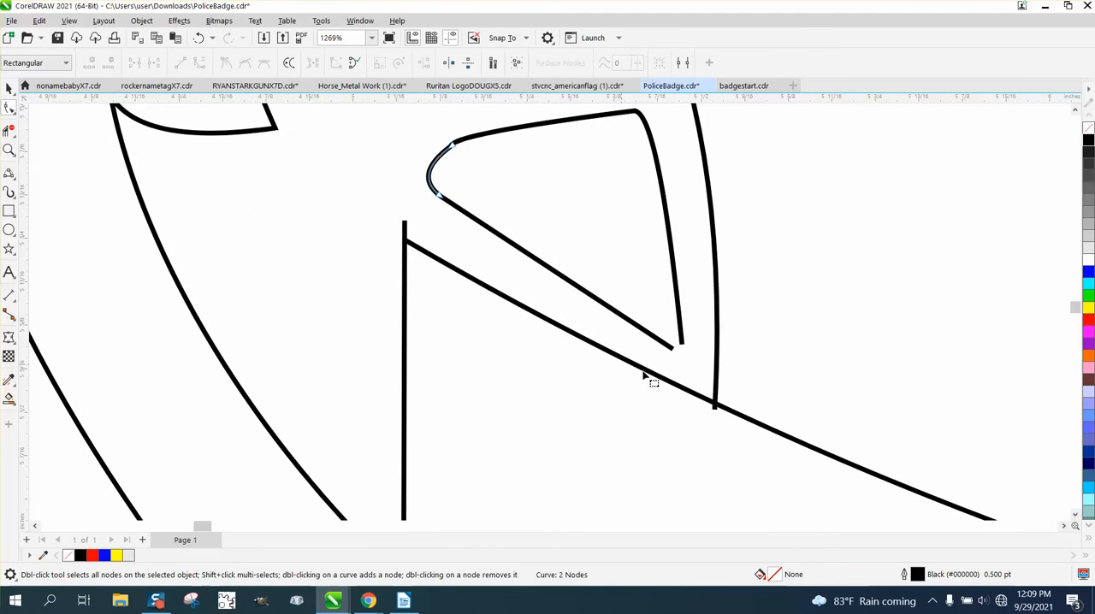
{"action": "left_click", "coordinate": [681, 344]}
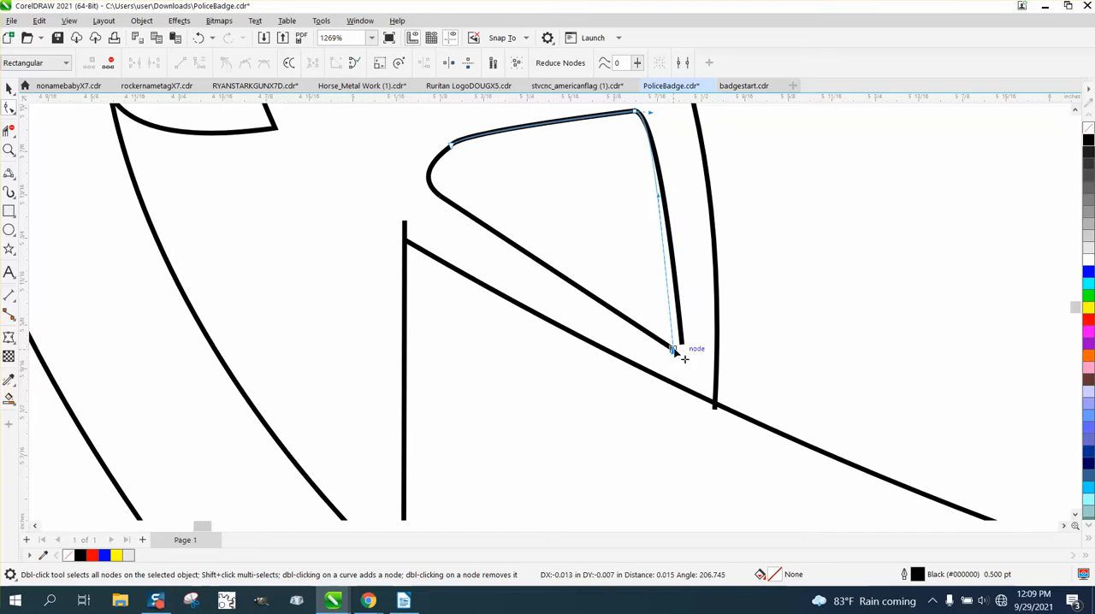
{"action": "scroll", "coordinate": [648, 374], "scroll_direction": "down", "scroll_amount": 2}
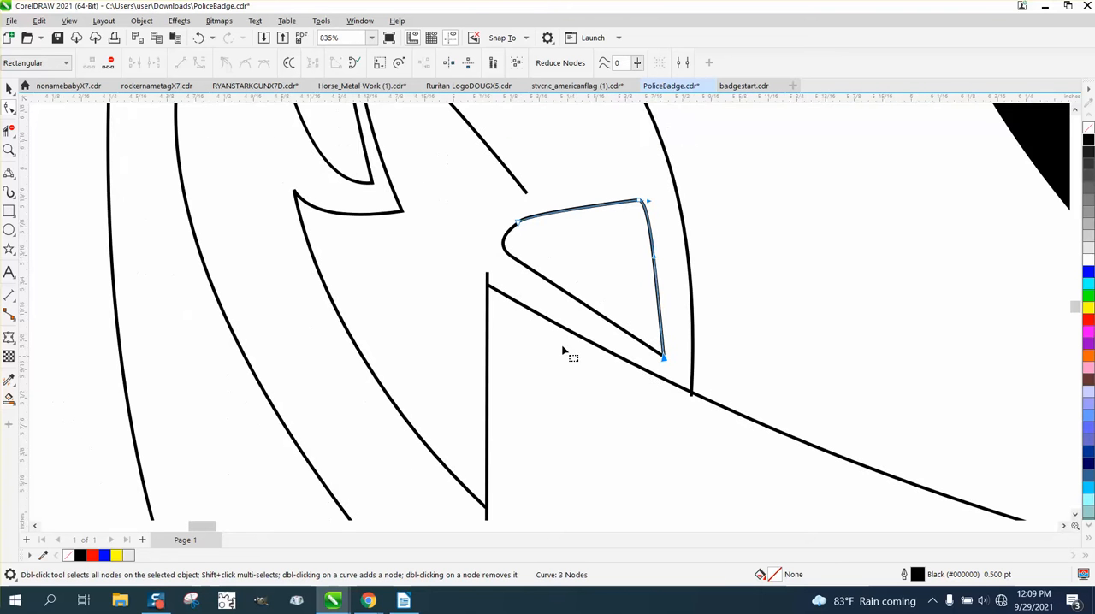
Step: Try to trim the stub of the banner's left side above its upper left corner with Virtual Segment Delete
{"action": "left_click", "coordinate": [9, 129]}
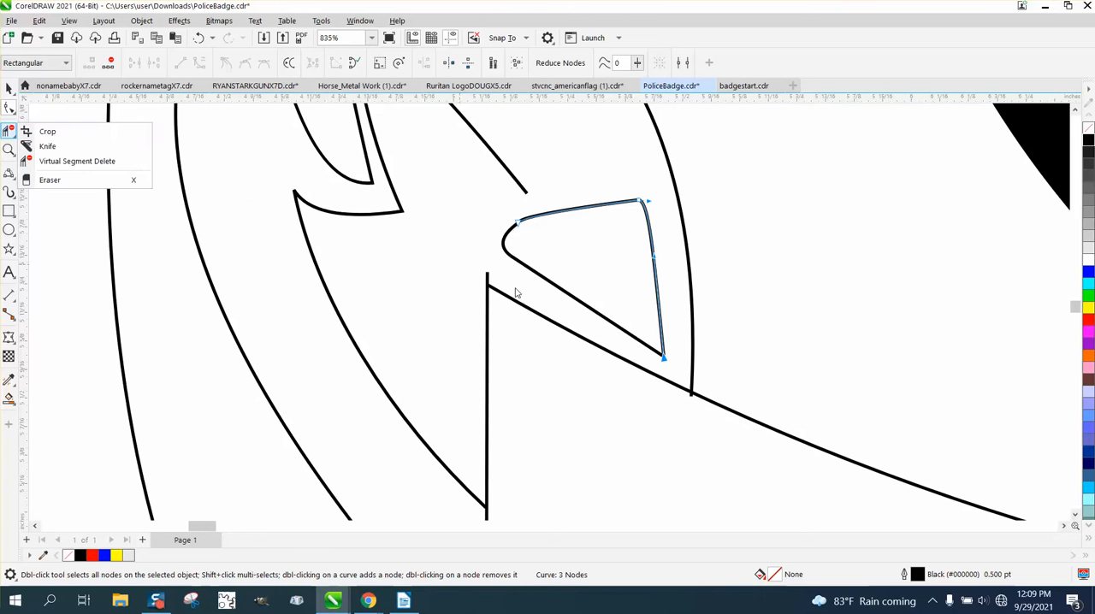
{"action": "left_click", "coordinate": [68, 161]}
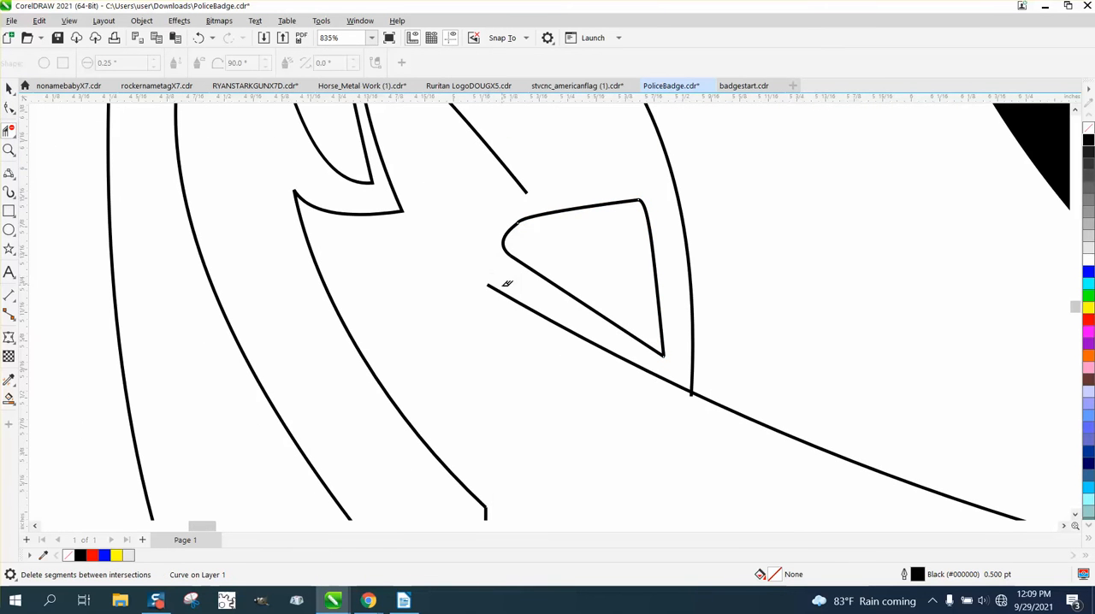
{"action": "scroll", "coordinate": [469, 280], "scroll_direction": "down", "scroll_amount": 1}
{"action": "left_click", "coordinate": [199, 37]}
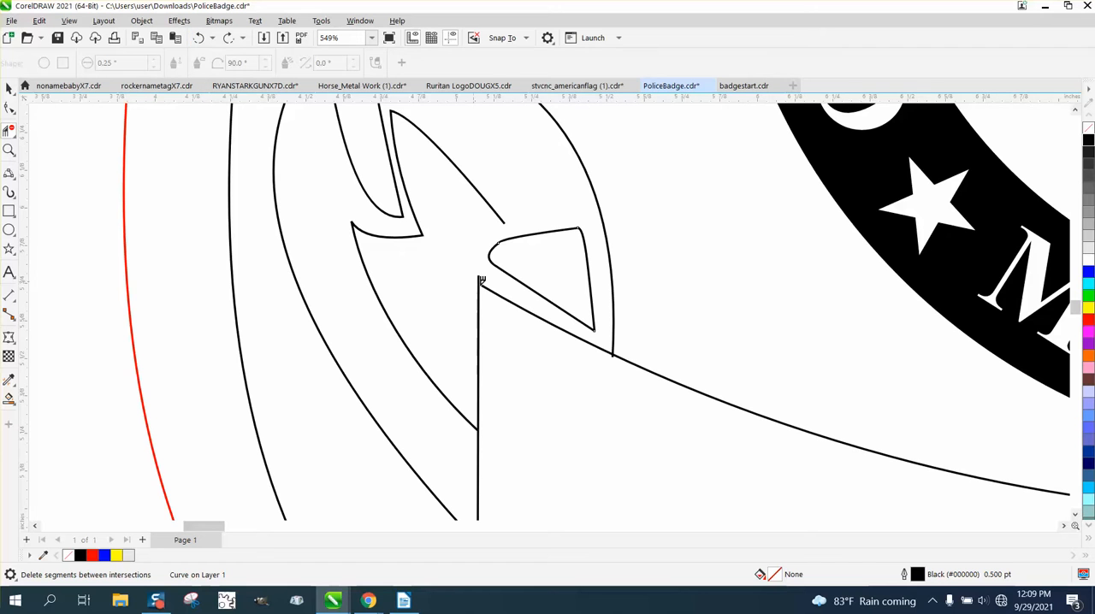
{"action": "left_click", "coordinate": [479, 276]}
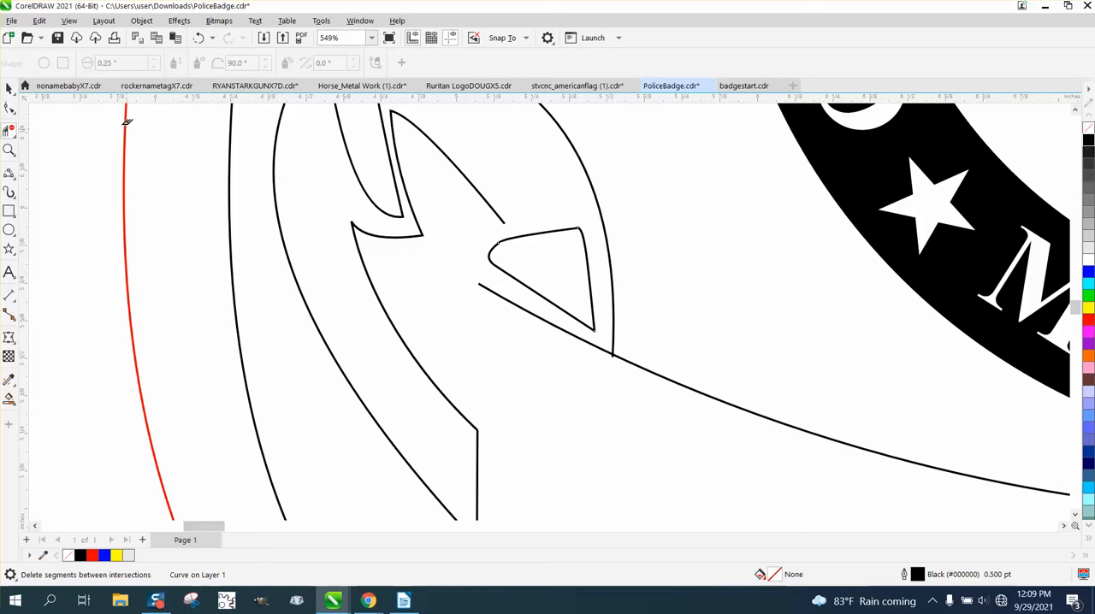
{"action": "left_click", "coordinate": [198, 38]}
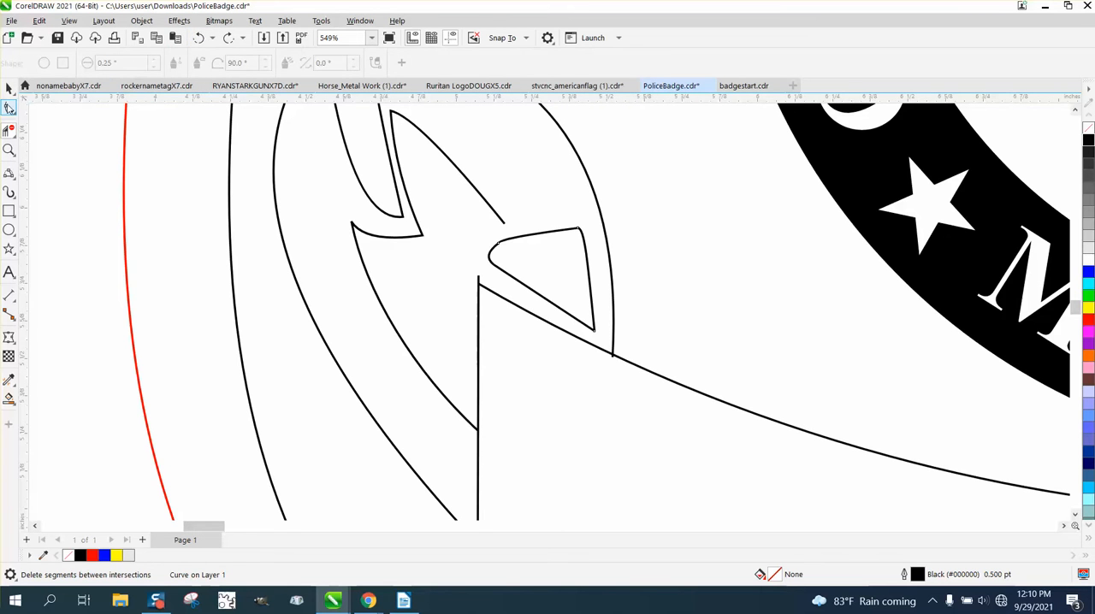
Step: Lower the top node of the banner's left side onto the left end of the banner's top curve
{"action": "left_click", "coordinate": [9, 108]}
{"action": "left_click", "coordinate": [479, 280]}
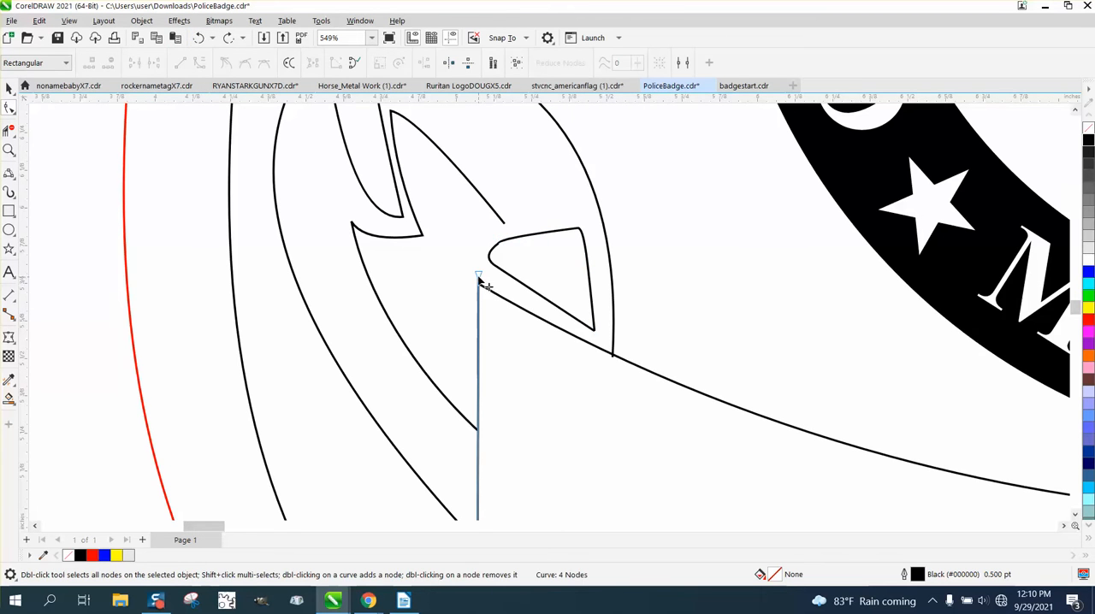
{"action": "left_click", "coordinate": [479, 282]}
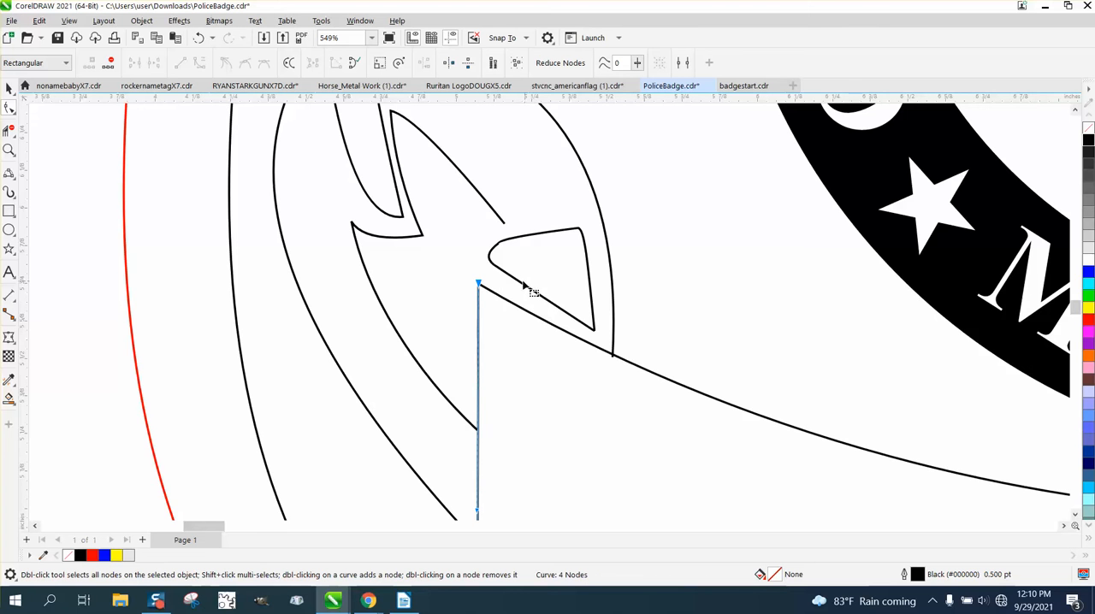
{"action": "scroll", "coordinate": [499, 232], "scroll_direction": "down", "scroll_amount": 5}
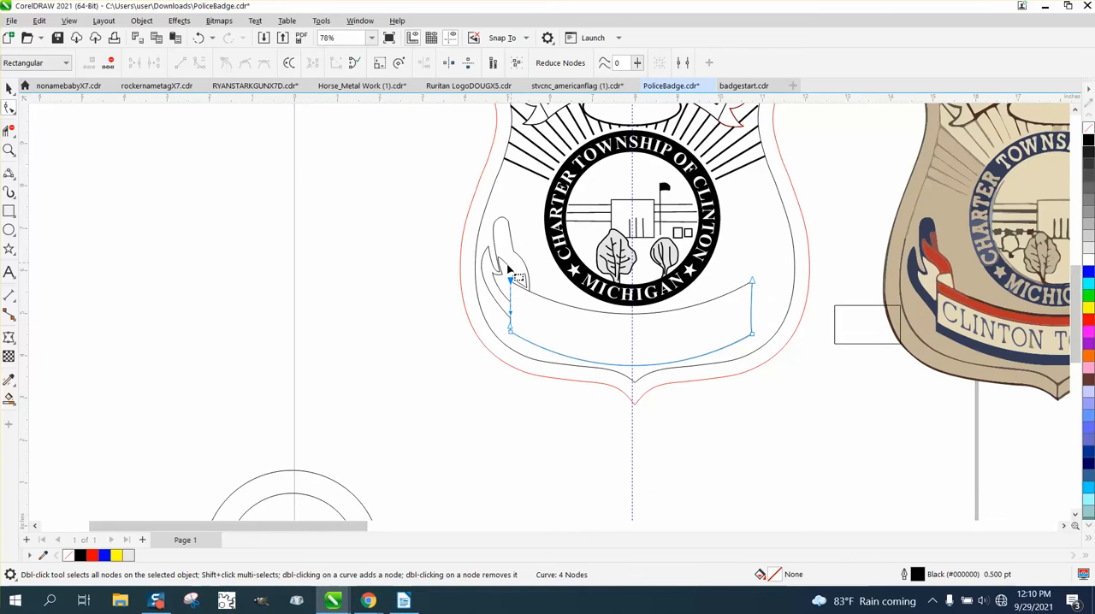
Step: Draw a 3-point curve about 0.69 inches high from the inner ribbon's open upper end to its lower end on the banner's left side
{"action": "left_click", "coordinate": [8, 150]}
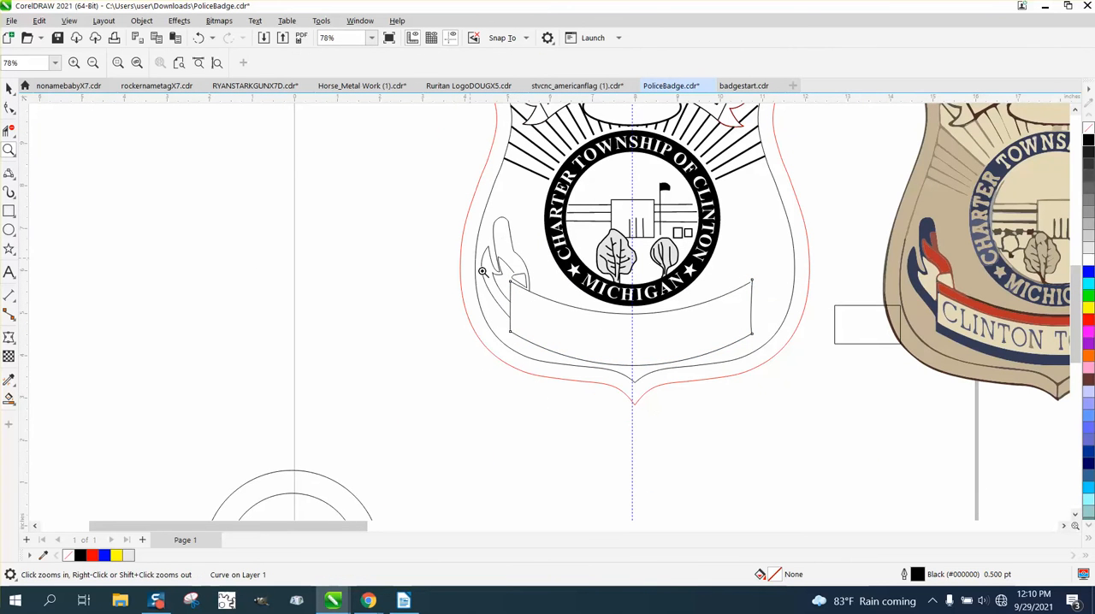
{"action": "left_click_drag", "start_coordinate": [483, 271], "coordinate": [586, 322]}
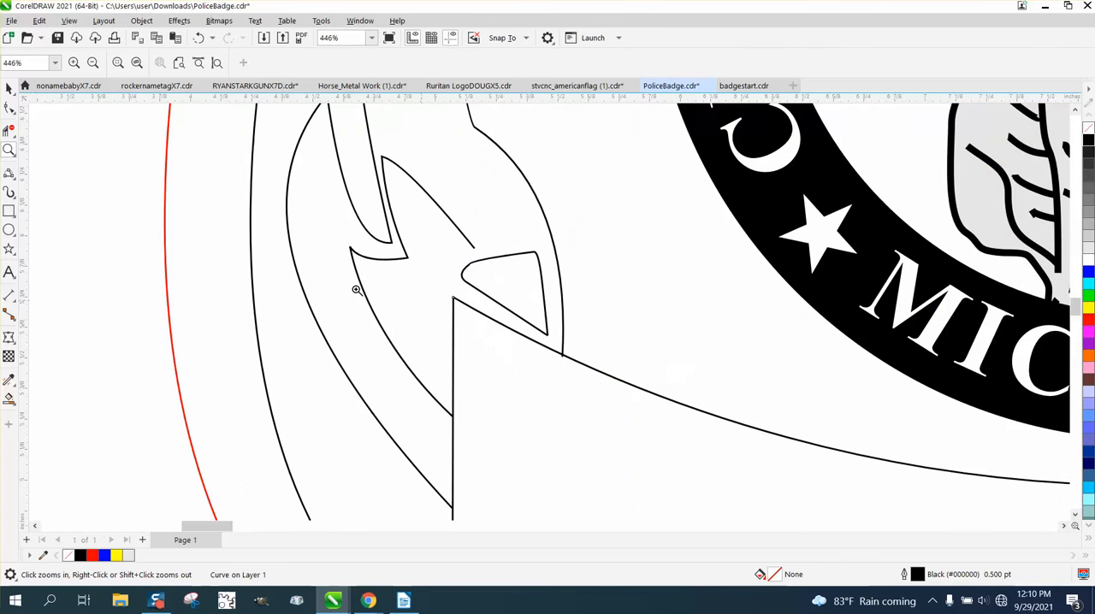
{"action": "left_click", "coordinate": [14, 179]}
{"action": "left_click", "coordinate": [64, 259]}
{"action": "left_click_drag", "start_coordinate": [474, 248], "coordinate": [454, 418]}
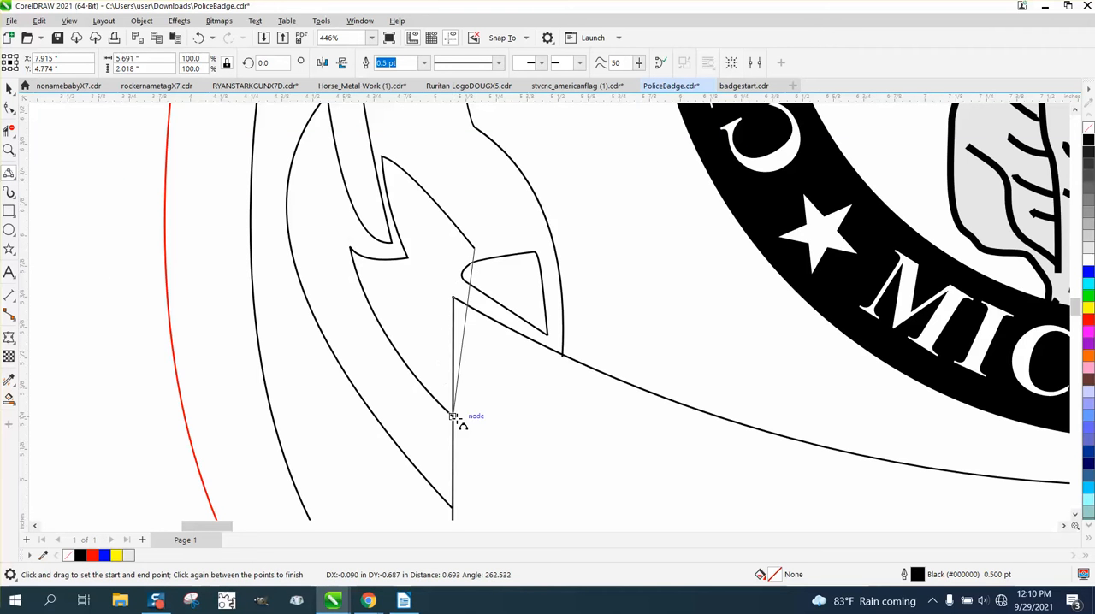
{"action": "left_click", "coordinate": [447, 293]}
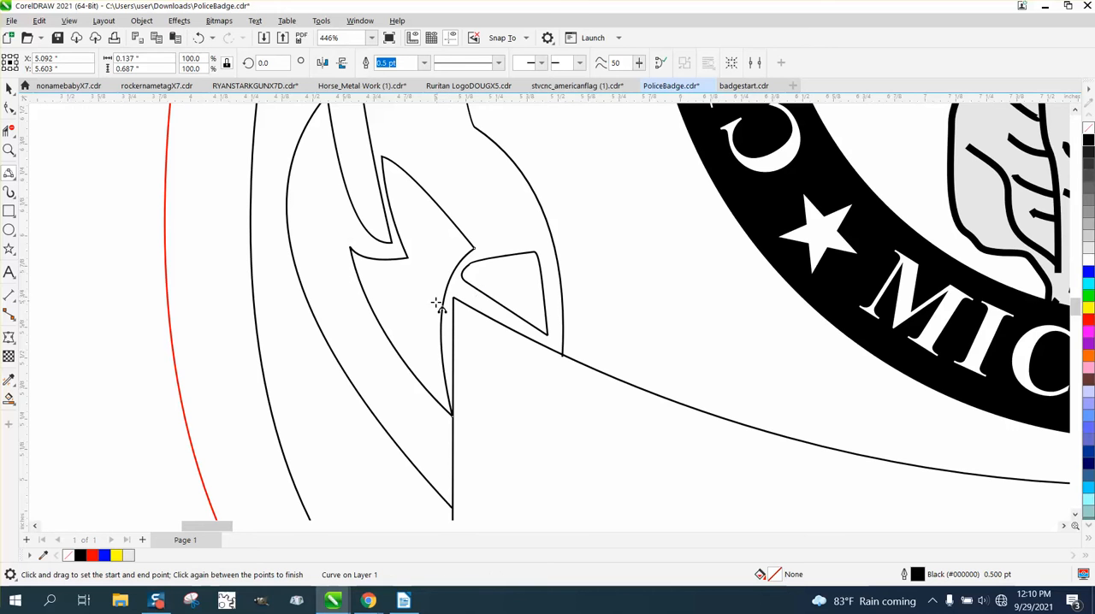
{"action": "scroll", "coordinate": [439, 302], "scroll_direction": "down", "scroll_amount": 6}
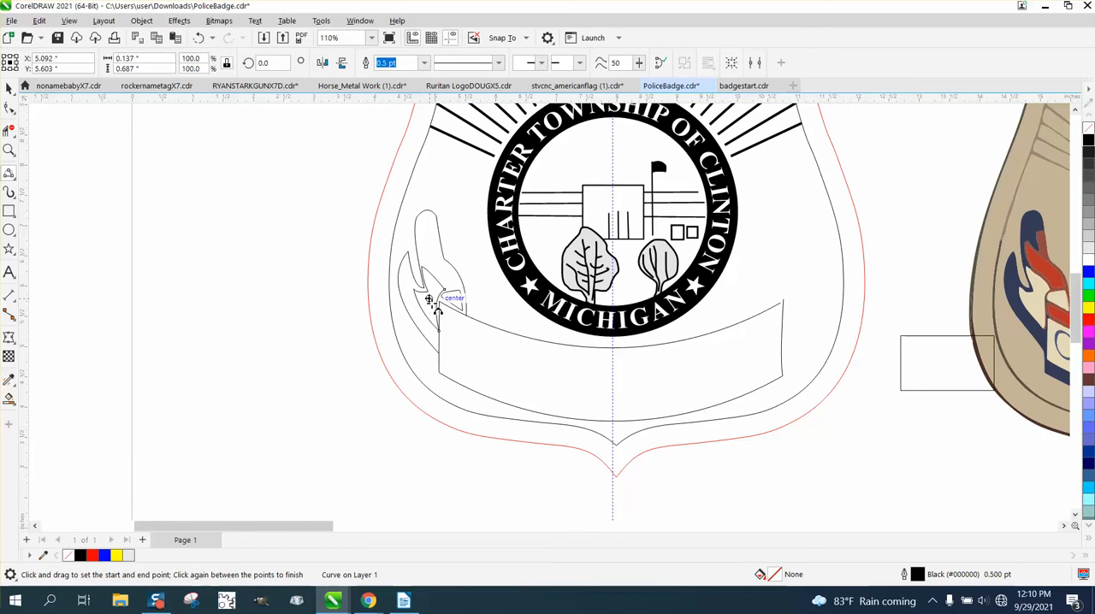
Step: Extend the right end node of the banner's top curve to the top of the banner's right side
{"action": "left_click", "coordinate": [15, 150]}
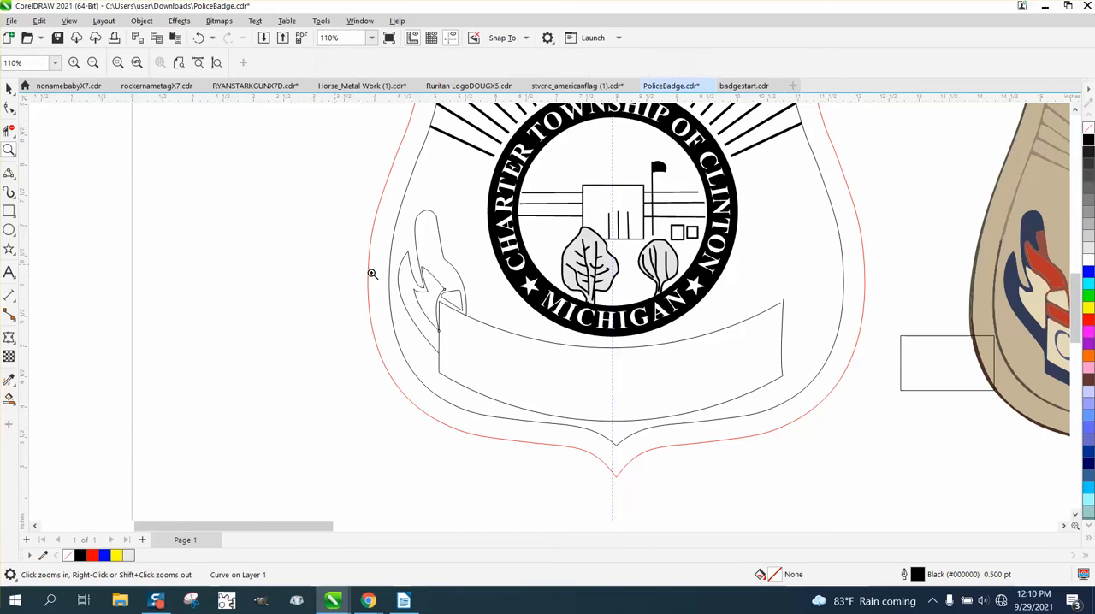
{"action": "left_click_drag", "start_coordinate": [854, 339], "coordinate": [762, 295]}
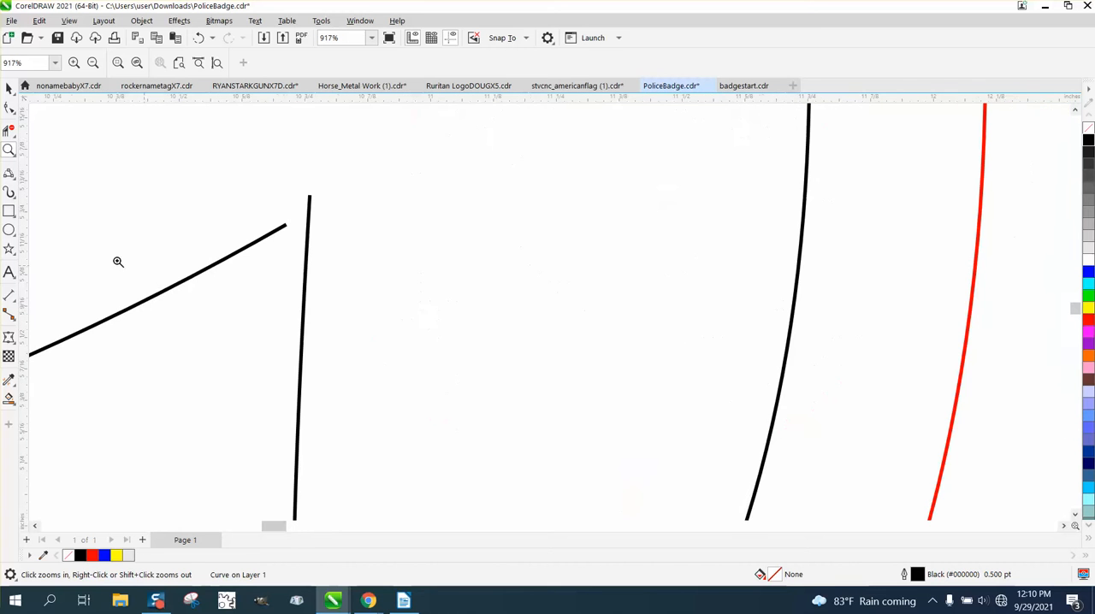
{"action": "left_click", "coordinate": [9, 109]}
{"action": "left_click", "coordinate": [288, 227]}
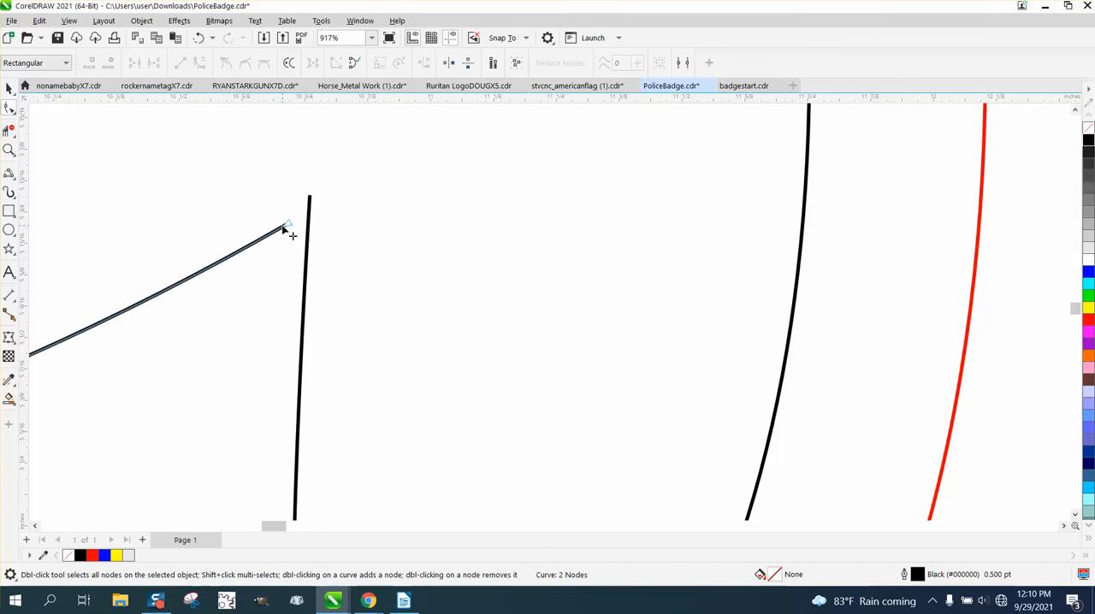
{"action": "left_click_drag", "start_coordinate": [289, 227], "coordinate": [310, 198]}
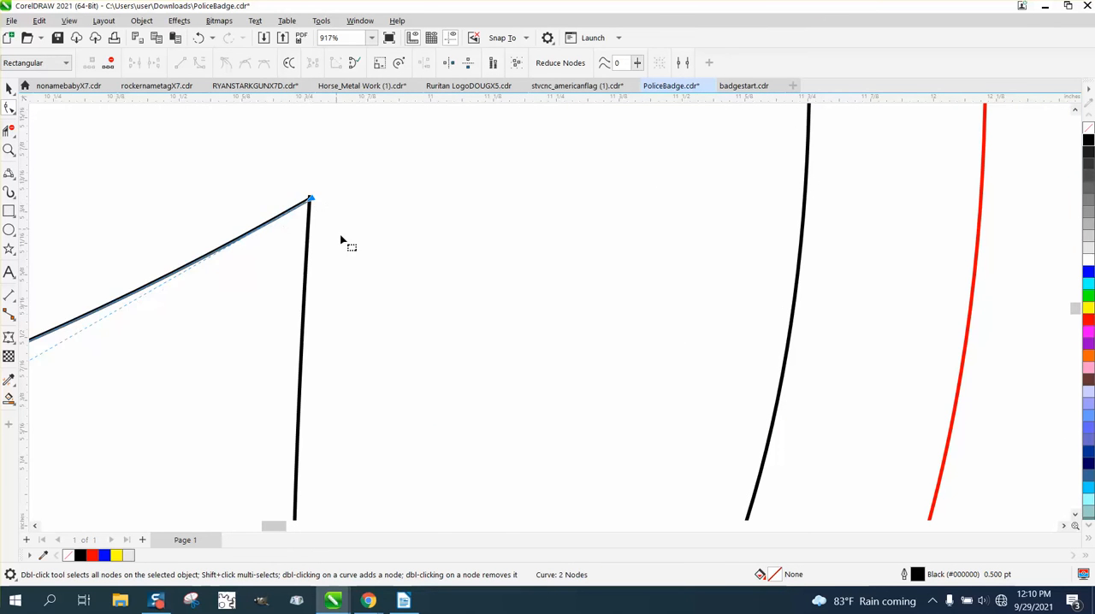
{"action": "scroll", "coordinate": [366, 274], "scroll_direction": "down", "scroll_amount": 1}
{"action": "scroll", "coordinate": [505, 359], "scroll_direction": "down", "scroll_amount": 2}
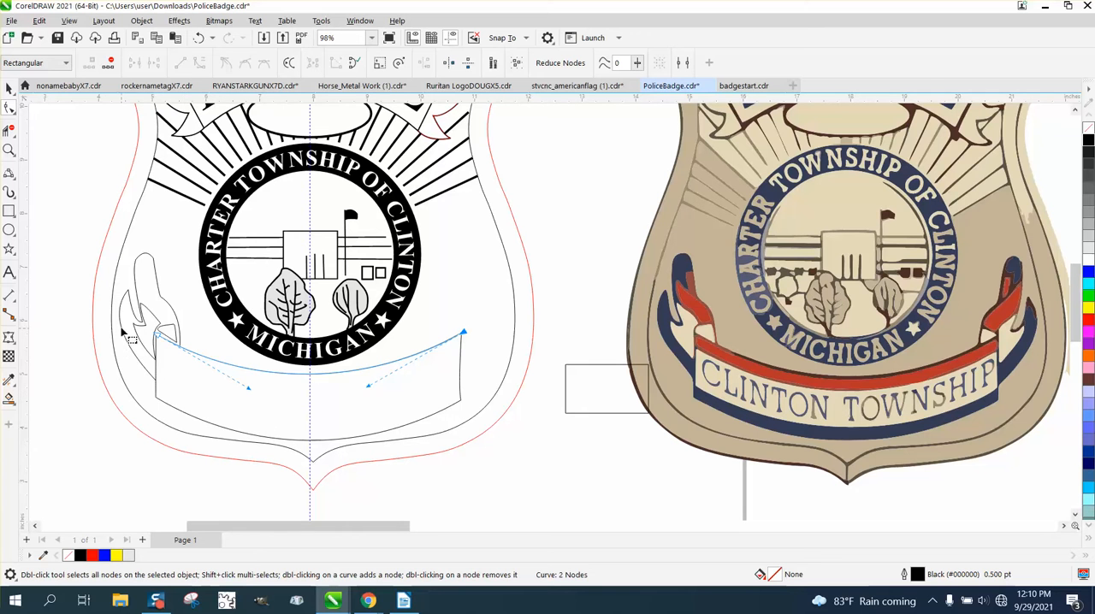
Step: Group the six curves of the left ribbon tail and shift the group 10 inches left, clear of the badge
{"action": "left_click", "coordinate": [9, 88]}
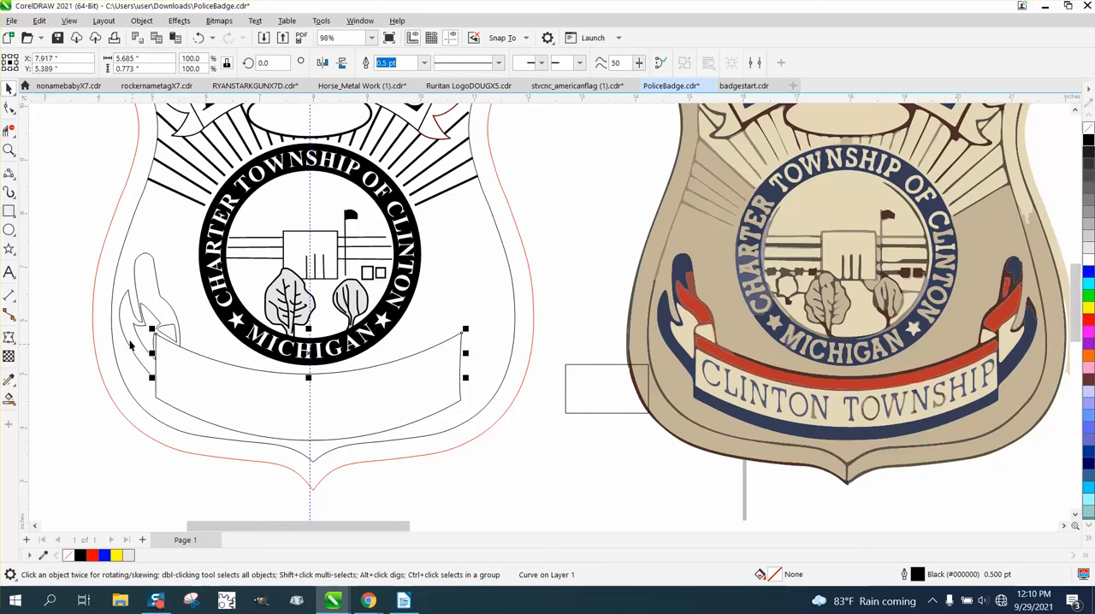
{"action": "scroll", "coordinate": [159, 345], "scroll_direction": "down", "scroll_amount": 1}
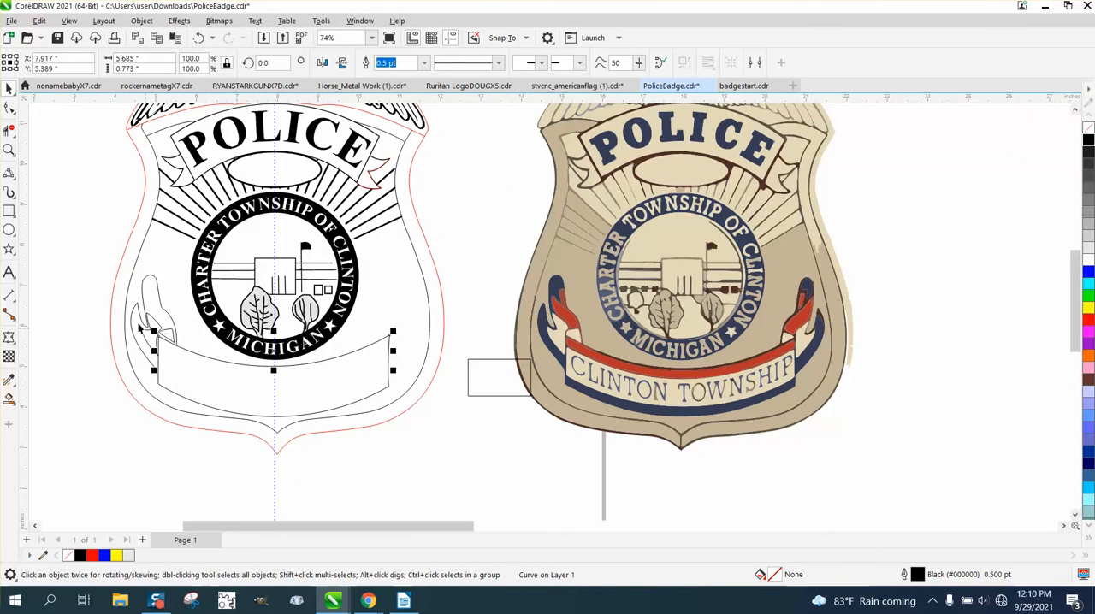
{"action": "left_click_drag", "start_coordinate": [99, 256], "coordinate": [186, 387]}
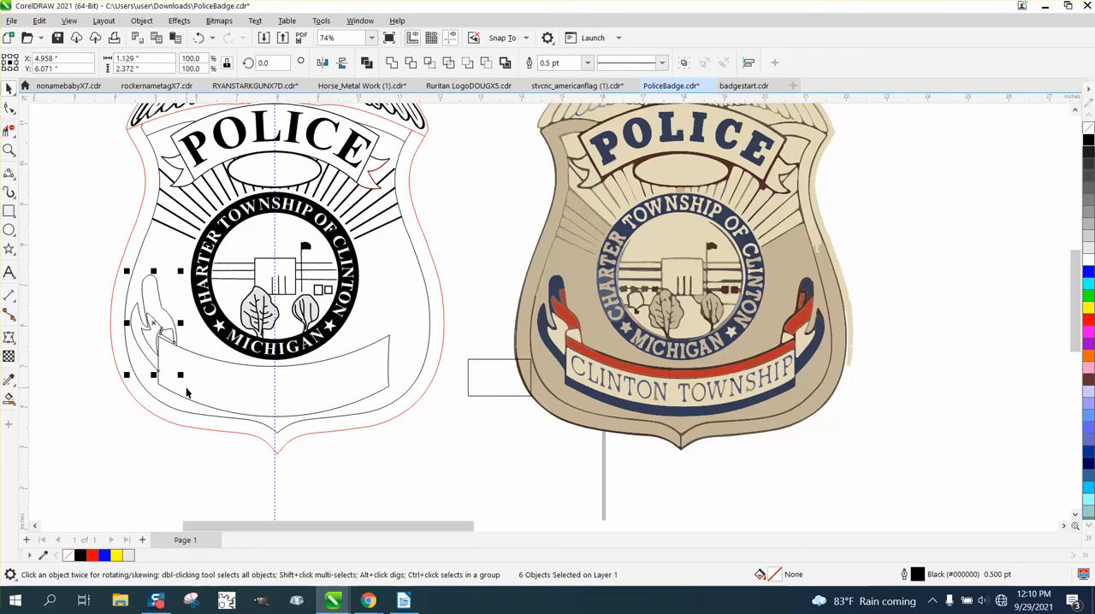
{"action": "key", "text": "ctrl+g"}
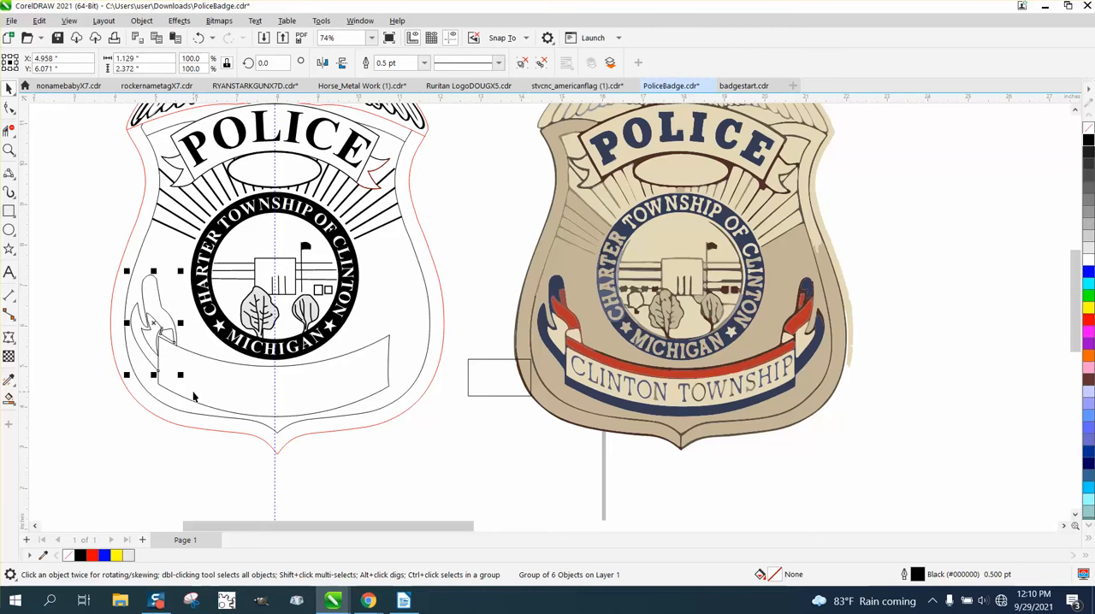
{"action": "key", "text": "Left"}
{"action": "scroll", "coordinate": [197, 398], "scroll_direction": "down", "scroll_amount": 1}
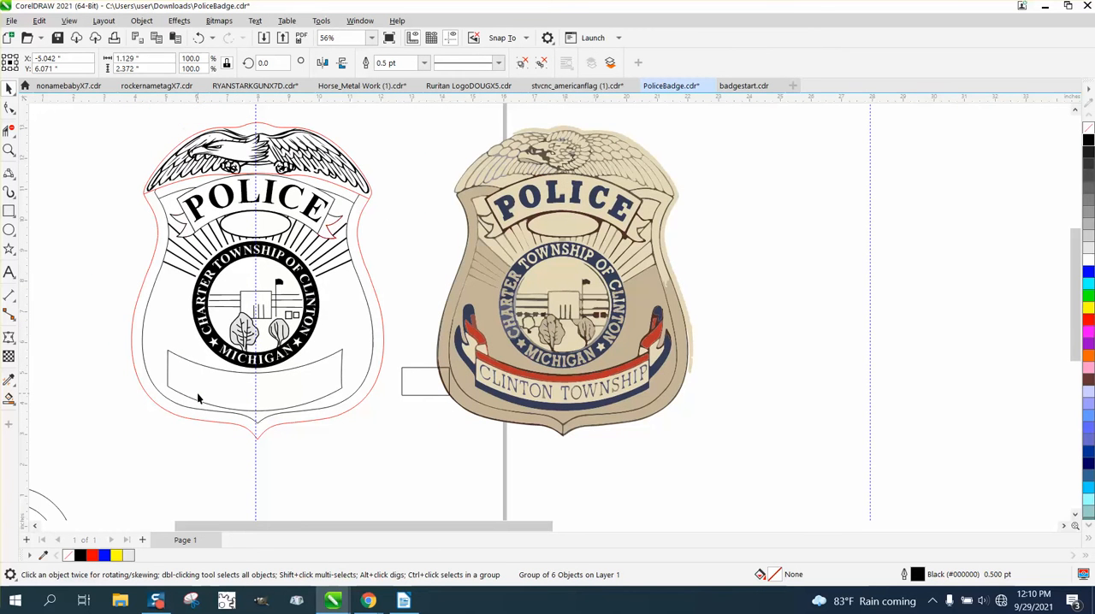
Step: Shift the left ribbon tail group 10 inches right onto the badge and place a horizontally mirrored copy at the banner's right end
{"action": "key", "text": "Right"}
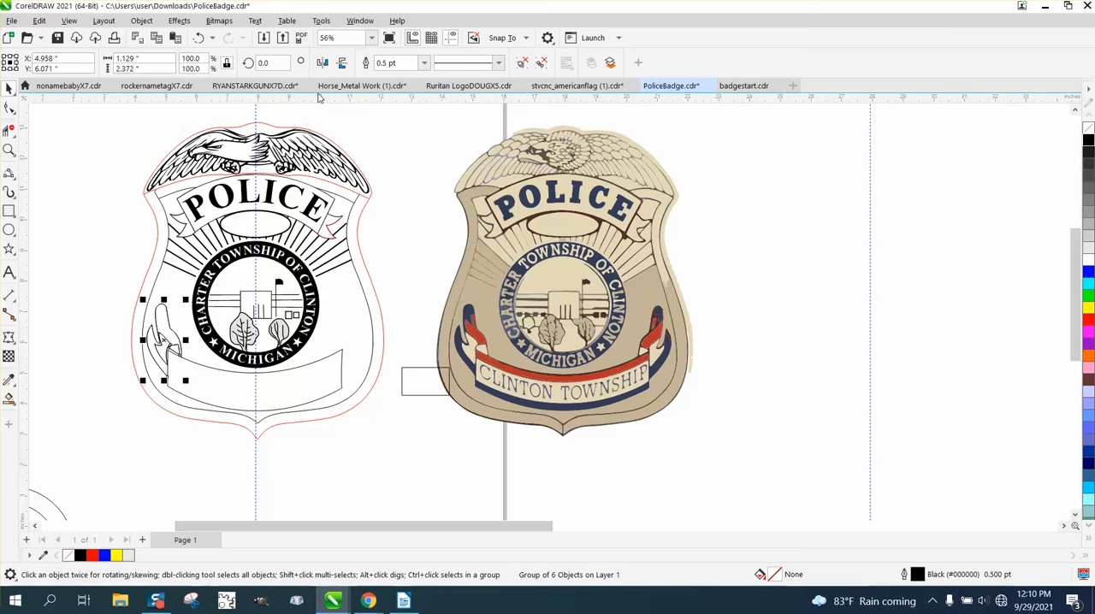
{"action": "left_click", "coordinate": [322, 63]}
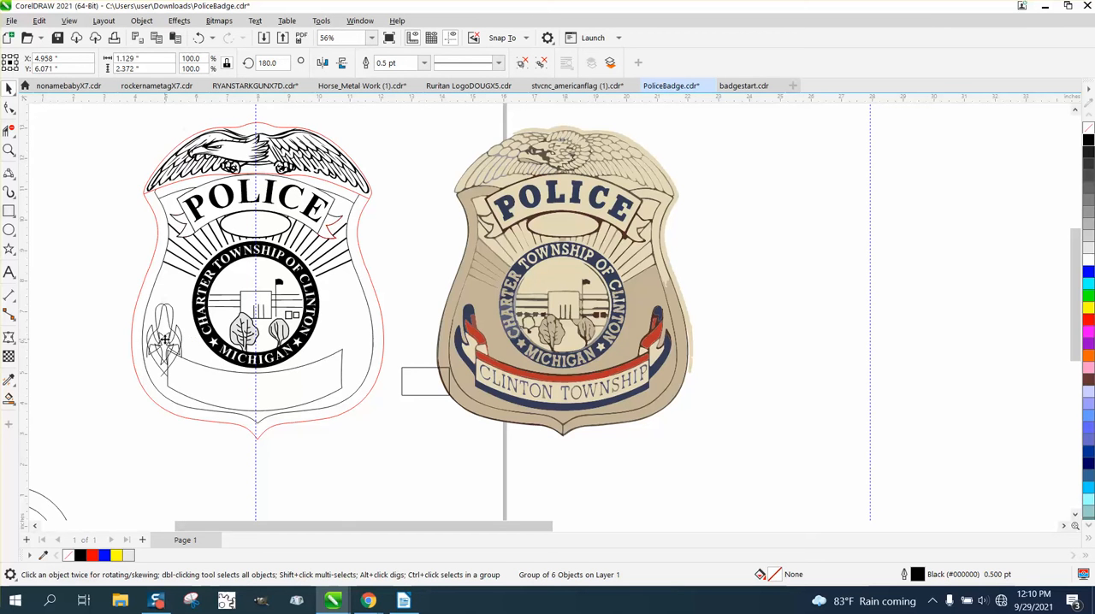
{"action": "left_click_drag", "start_coordinate": [165, 339], "coordinate": [346, 342]}
Step: Try to straighten the banner's right side by converting the segment at its lower corner node to a line
{"action": "left_click", "coordinate": [9, 150]}
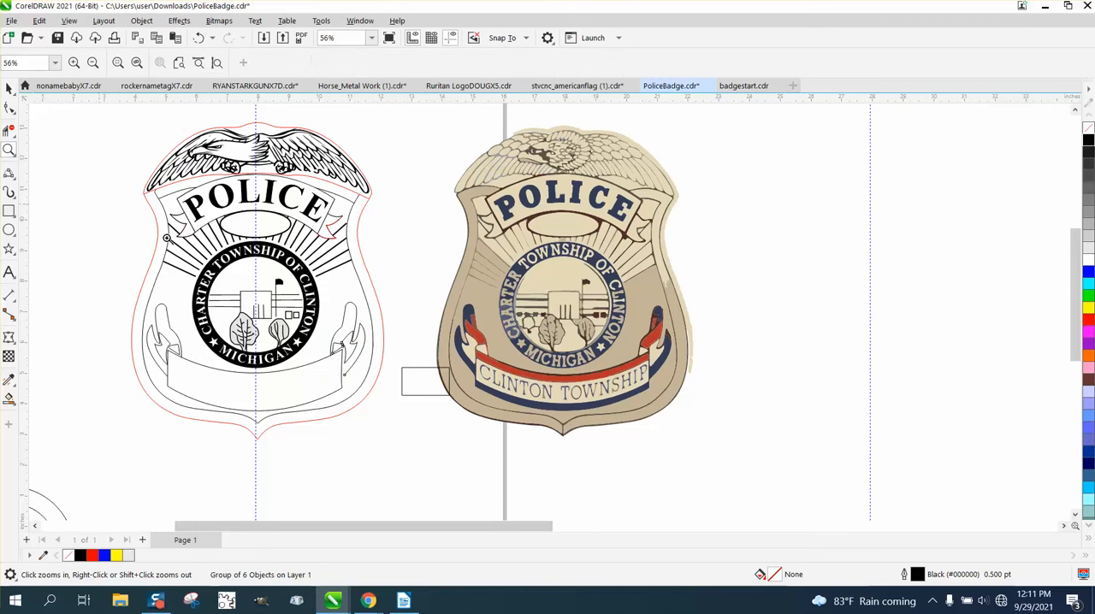
{"action": "left_click_drag", "start_coordinate": [365, 389], "coordinate": [437, 414]}
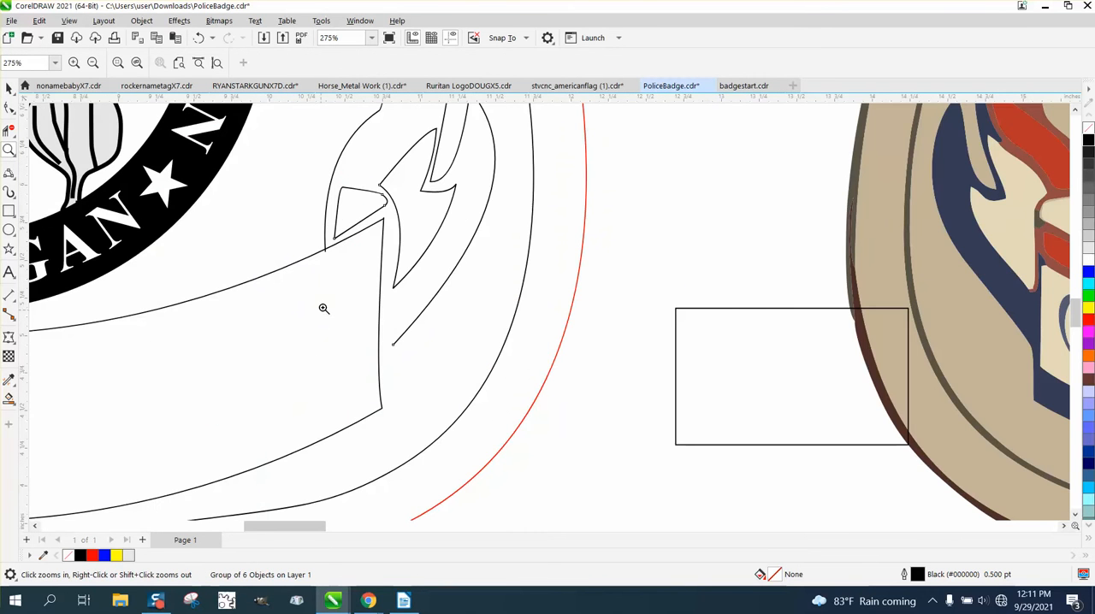
{"action": "left_click", "coordinate": [10, 111]}
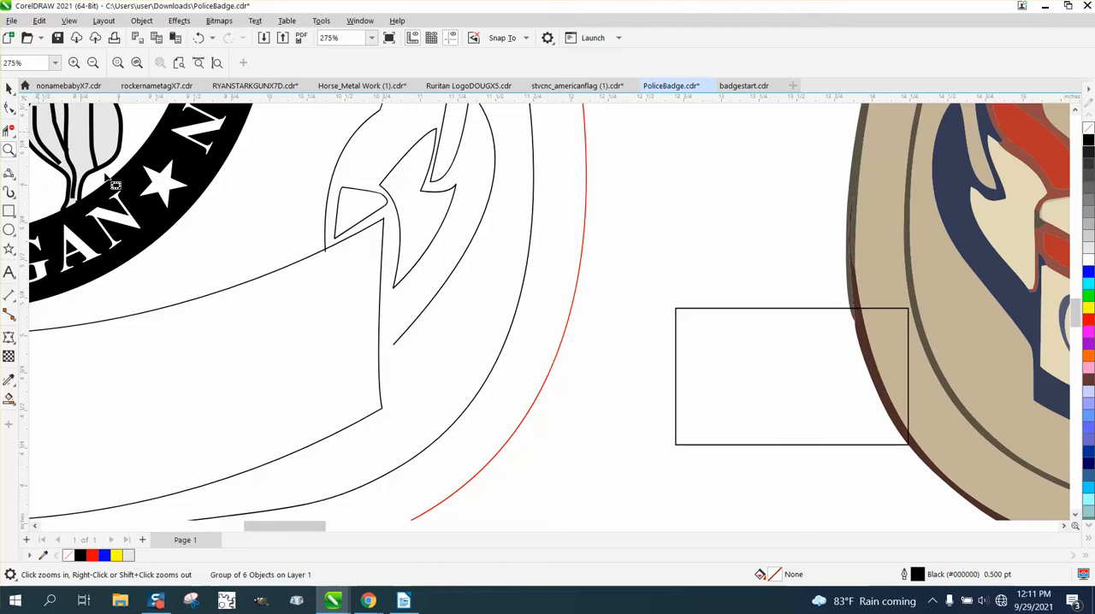
{"action": "left_click", "coordinate": [381, 340]}
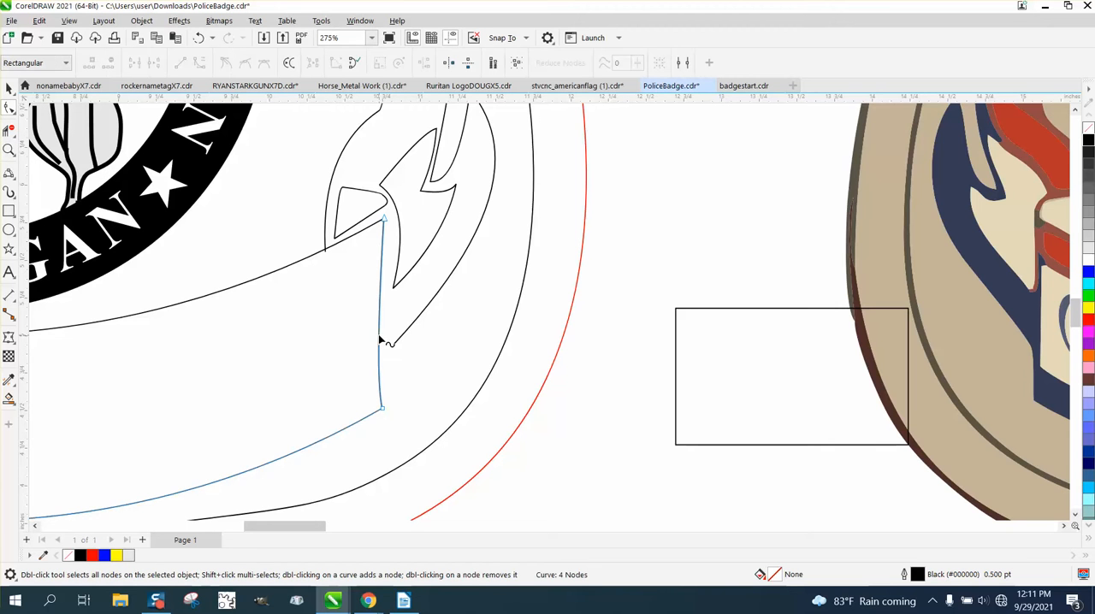
{"action": "left_click", "coordinate": [382, 409]}
{"action": "right_click", "coordinate": [382, 410]}
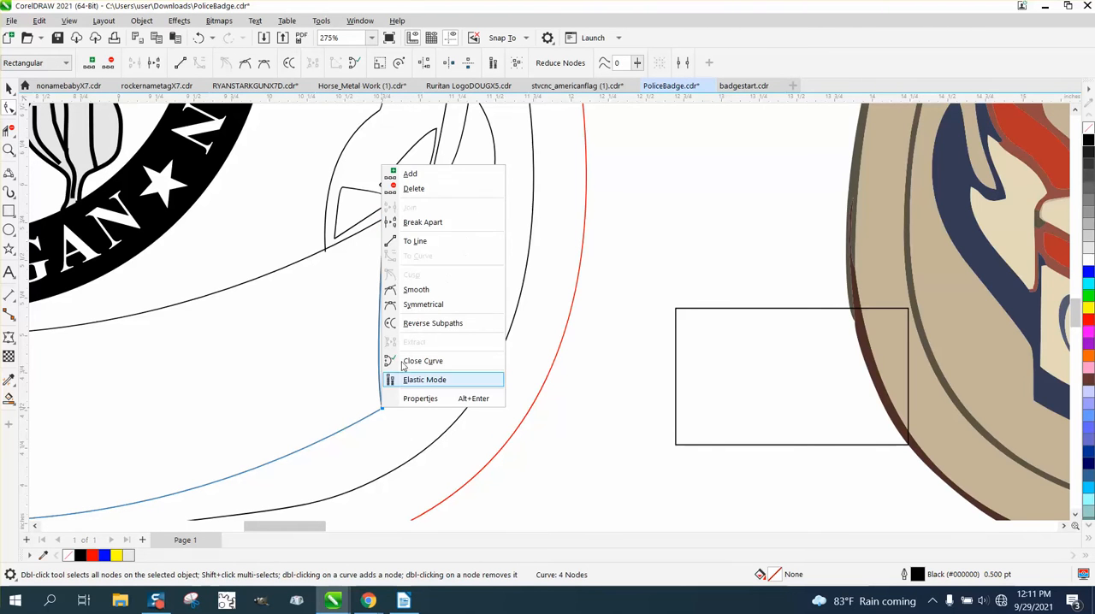
{"action": "left_click", "coordinate": [425, 242]}
{"action": "scroll", "coordinate": [462, 325], "scroll_direction": "down", "scroll_amount": 3}
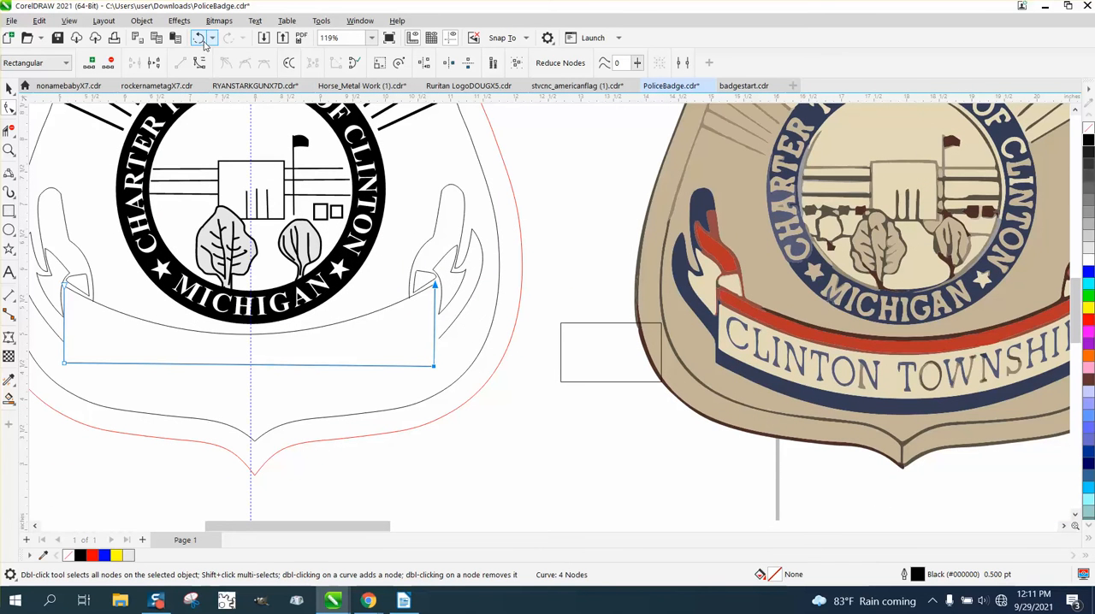
{"action": "left_click", "coordinate": [199, 37]}
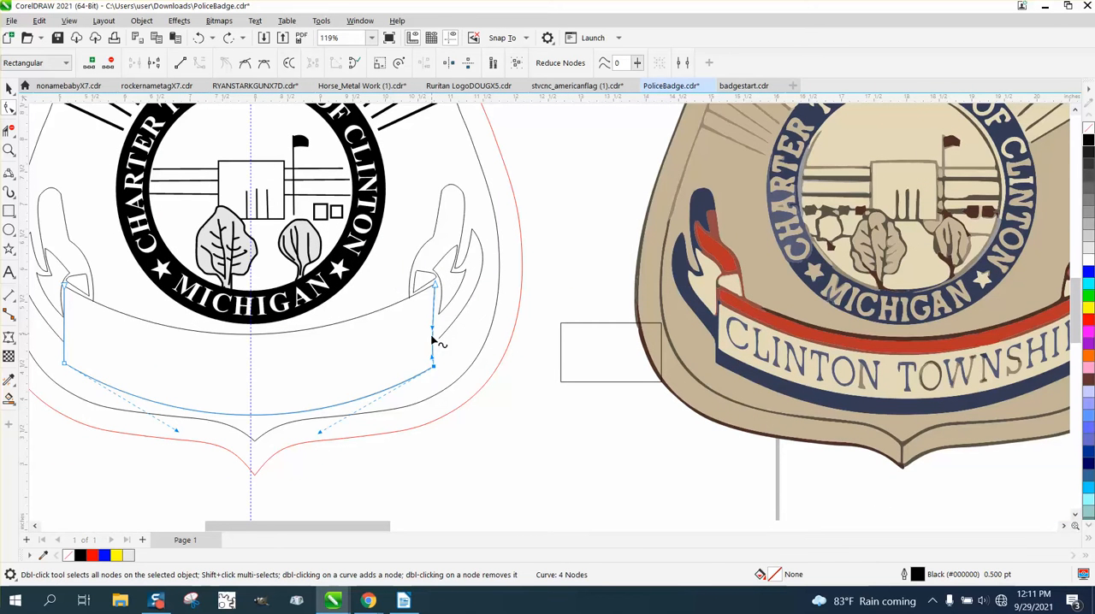
Step: Straighten the banner's right side by adjusting the curve handle at its lower corner node
{"action": "left_click_drag", "start_coordinate": [433, 363], "coordinate": [435, 366]}
{"action": "key", "text": "z"}
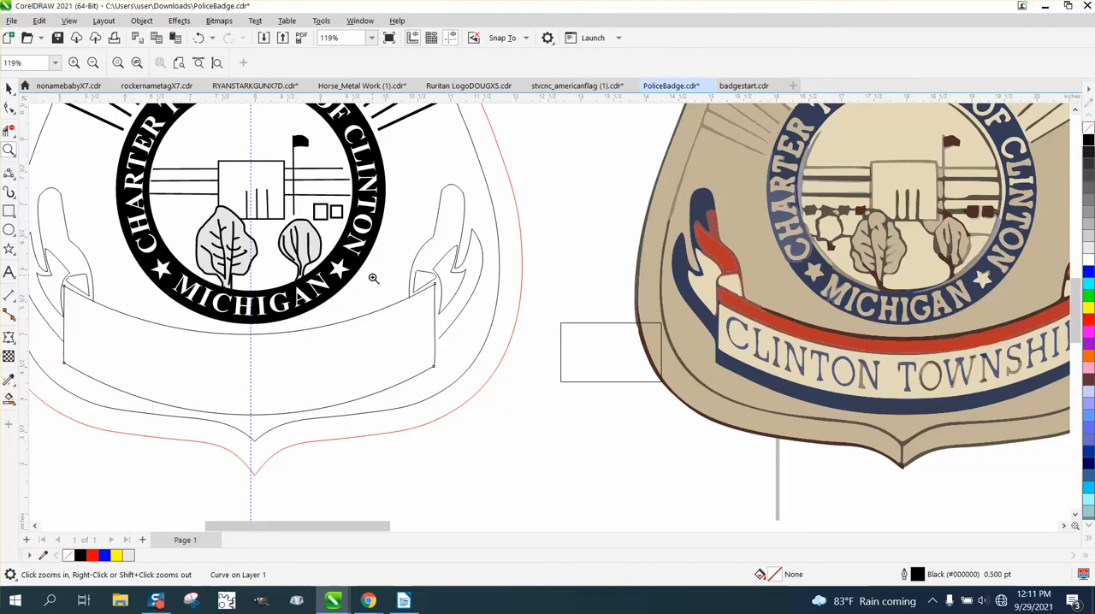
{"action": "left_click_drag", "start_coordinate": [524, 415], "coordinate": [523, 415]}
{"action": "scroll", "coordinate": [230, 273], "scroll_direction": "down", "scroll_amount": 1}
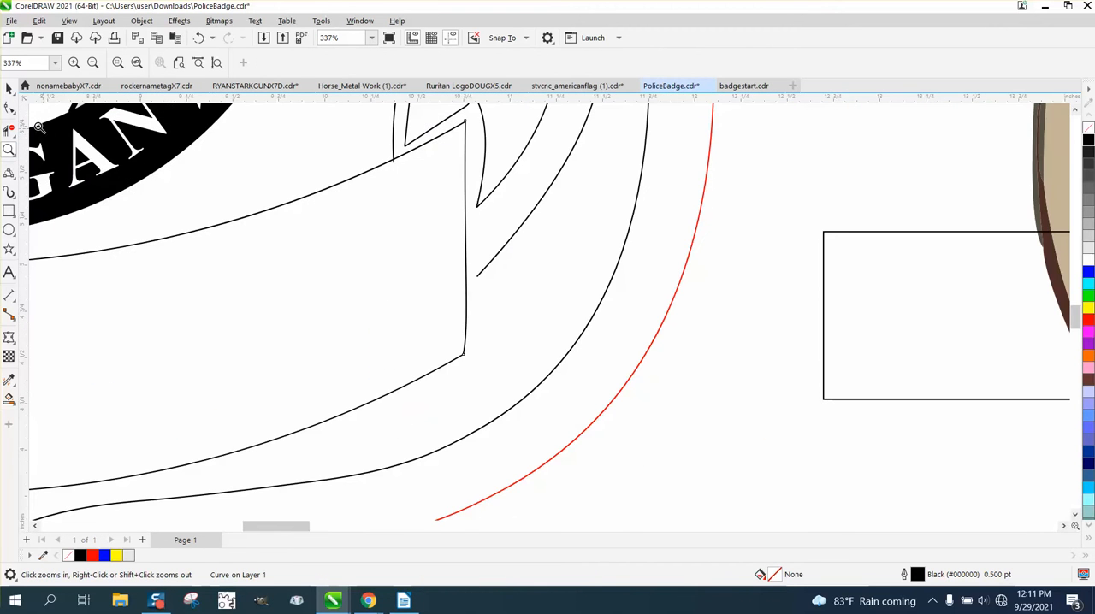
Step: Ungroup the mirrored right ribbon tail into its six separate curves
{"action": "key", "text": "F10"}
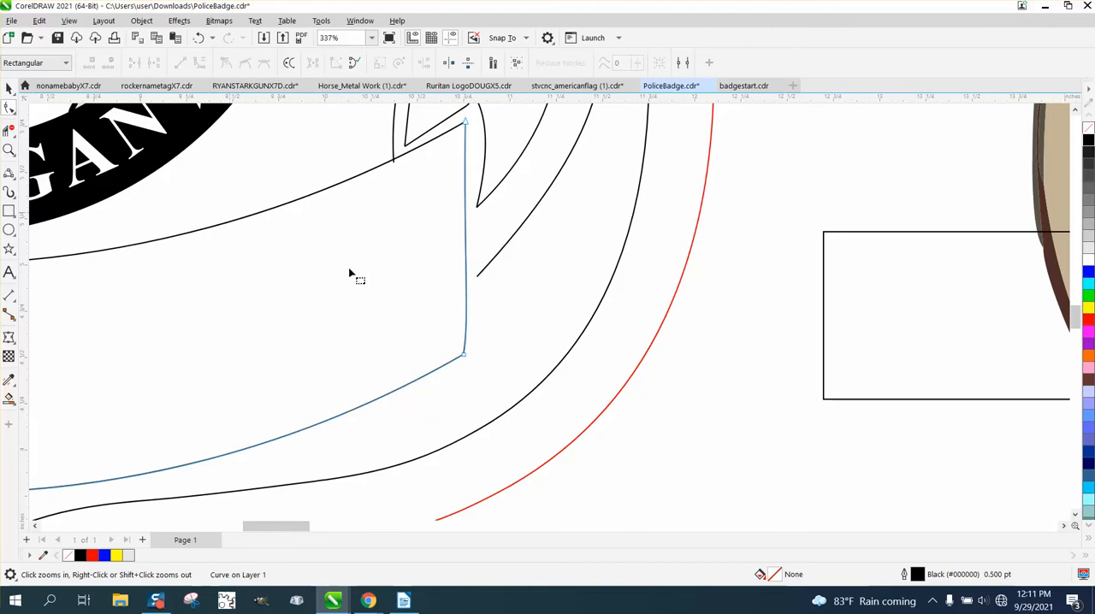
{"action": "left_click", "coordinate": [479, 281]}
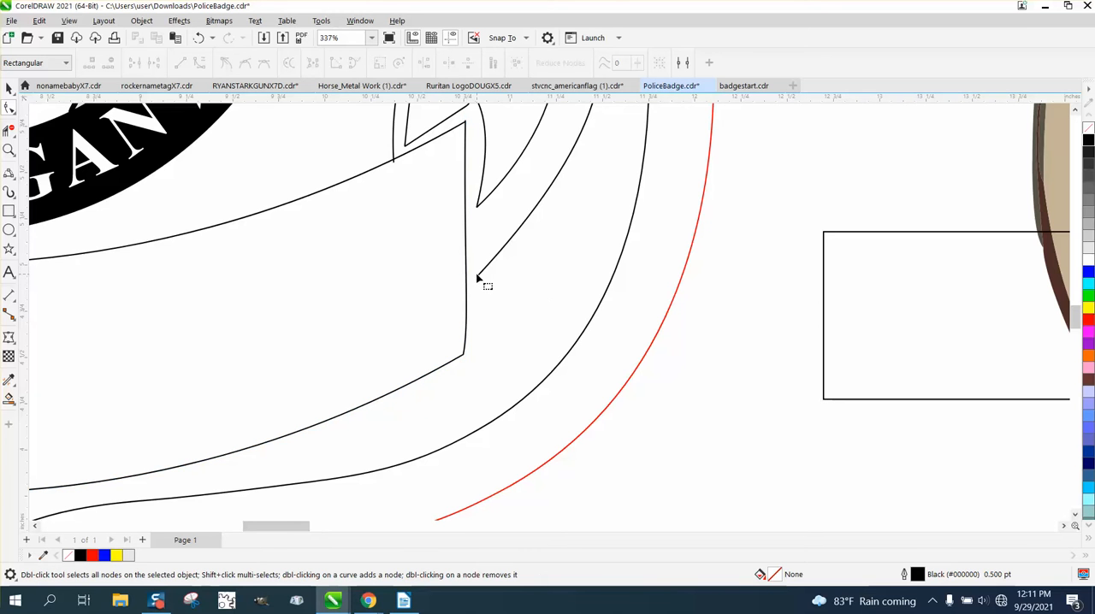
{"action": "left_click", "coordinate": [9, 89]}
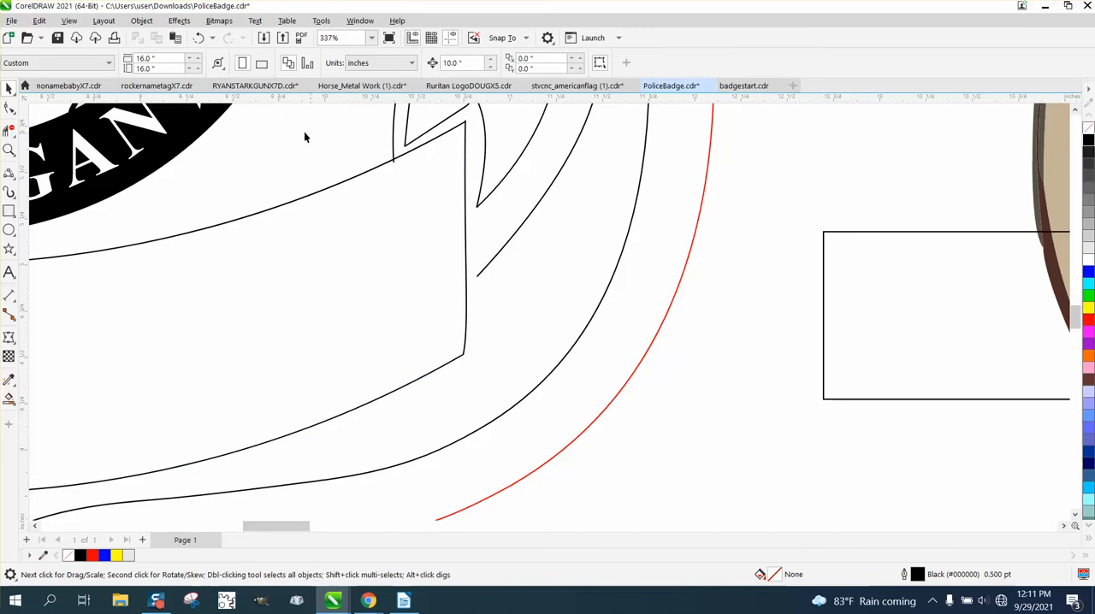
{"action": "left_click", "coordinate": [515, 162]}
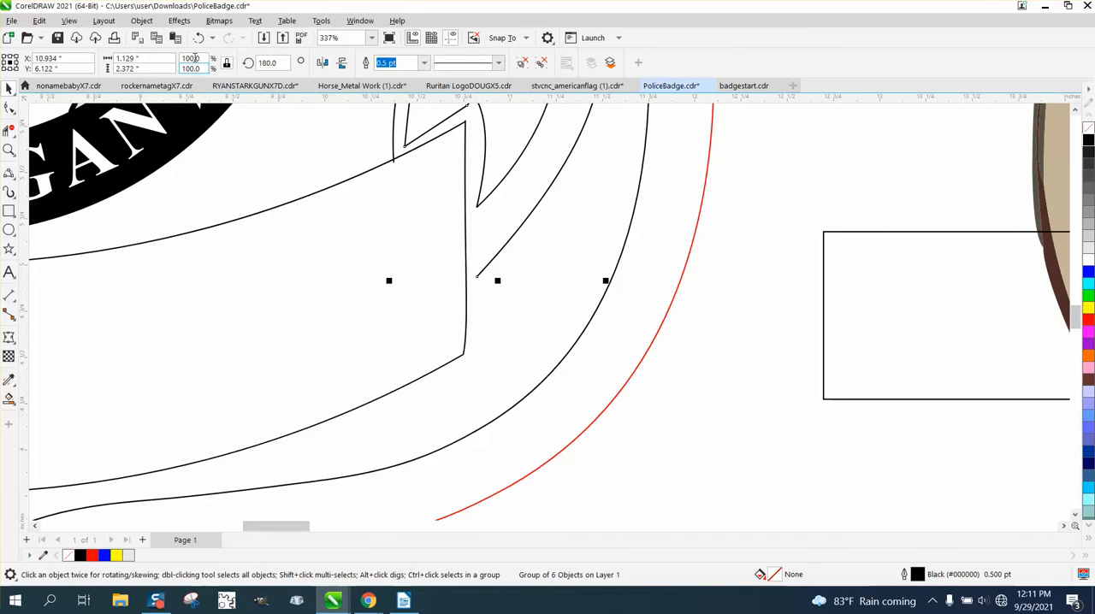
{"action": "left_click", "coordinate": [142, 20]}
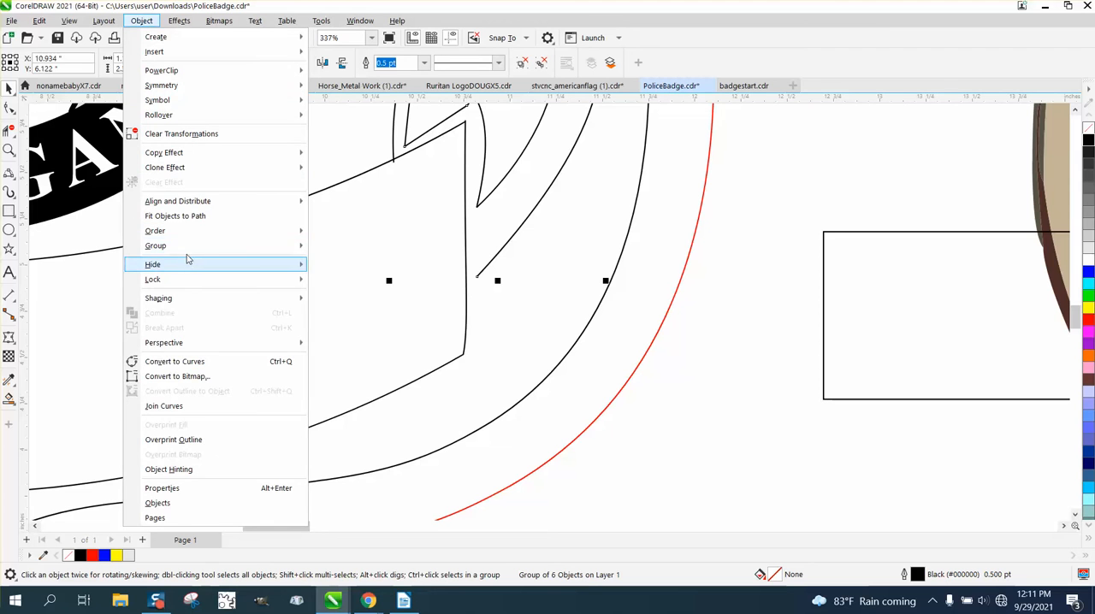
{"action": "mouse_move", "coordinate": [191, 249]}
{"action": "left_click", "coordinate": [340, 264]}
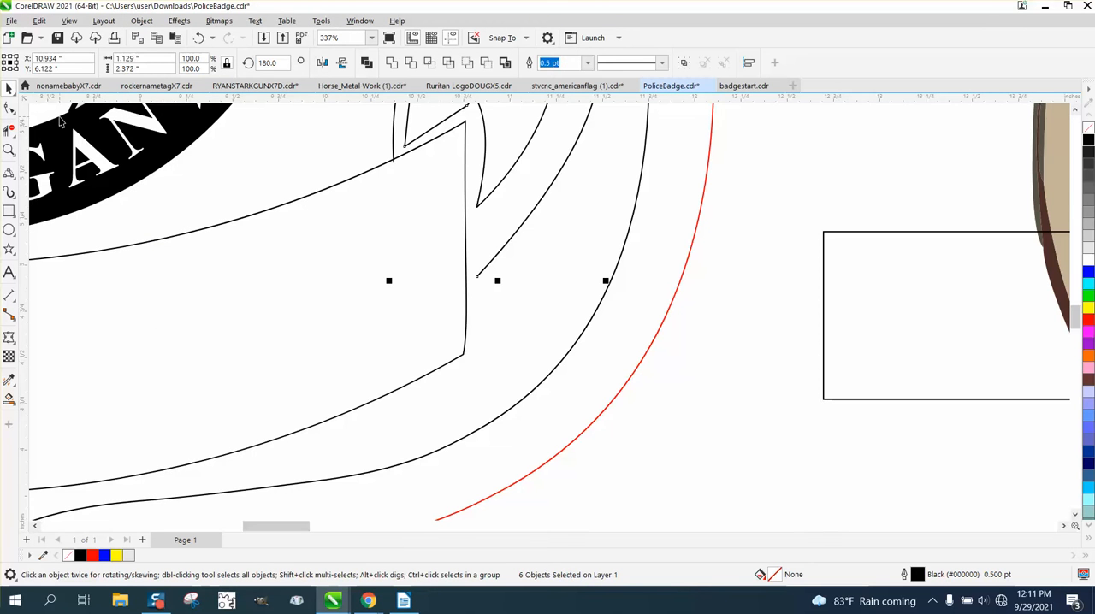
Step: Extend the right tail's two open ends across the banner's right side and top curve, and trim the overhangs with Virtual Segment Delete
{"action": "left_click", "coordinate": [8, 107]}
{"action": "left_click_drag", "start_coordinate": [477, 281], "coordinate": [460, 293]}
{"action": "left_click_drag", "start_coordinate": [394, 162], "coordinate": [393, 170]}
{"action": "left_click", "coordinate": [10, 130]}
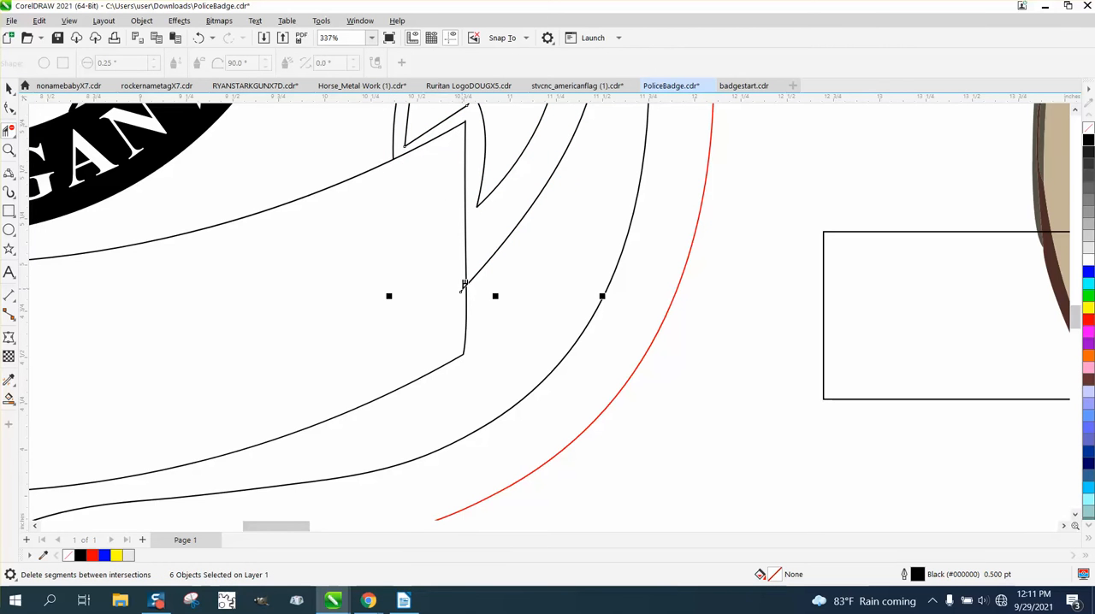
{"action": "scroll", "coordinate": [472, 287], "scroll_direction": "down", "scroll_amount": 5}
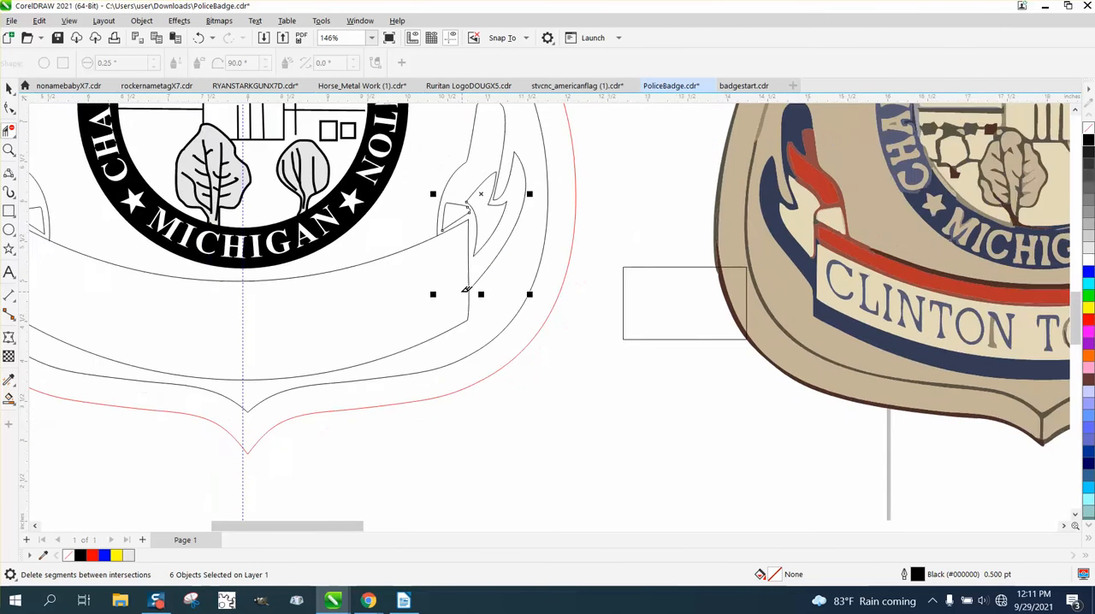
{"action": "scroll", "coordinate": [471, 281], "scroll_direction": "down", "scroll_amount": 1}
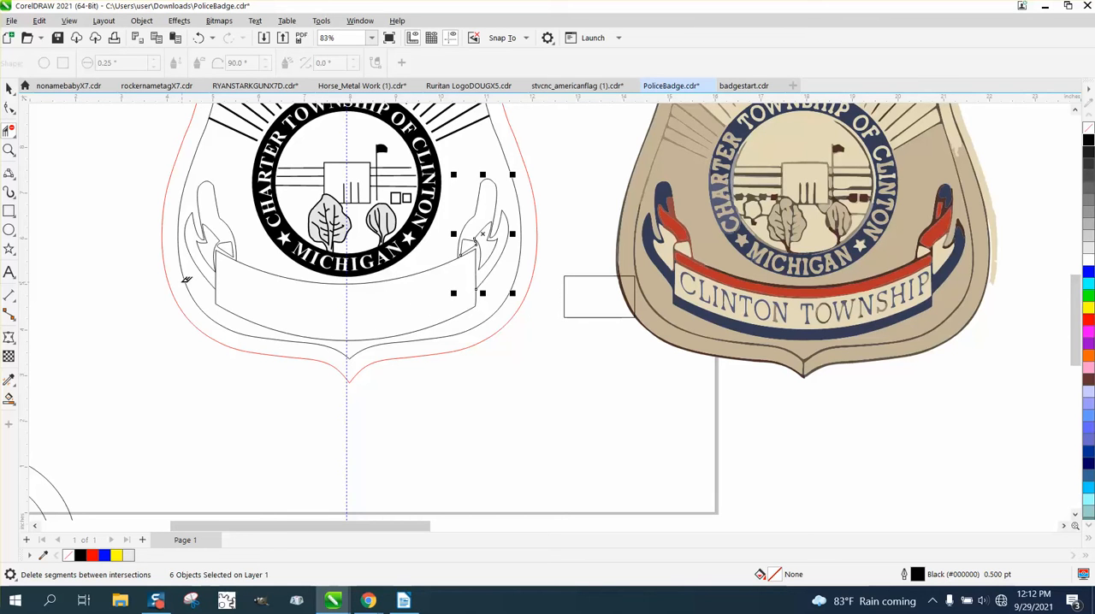
Step: Try a light grey Smart Fill without outline on the left ribbon tail
{"action": "left_click", "coordinate": [8, 399]}
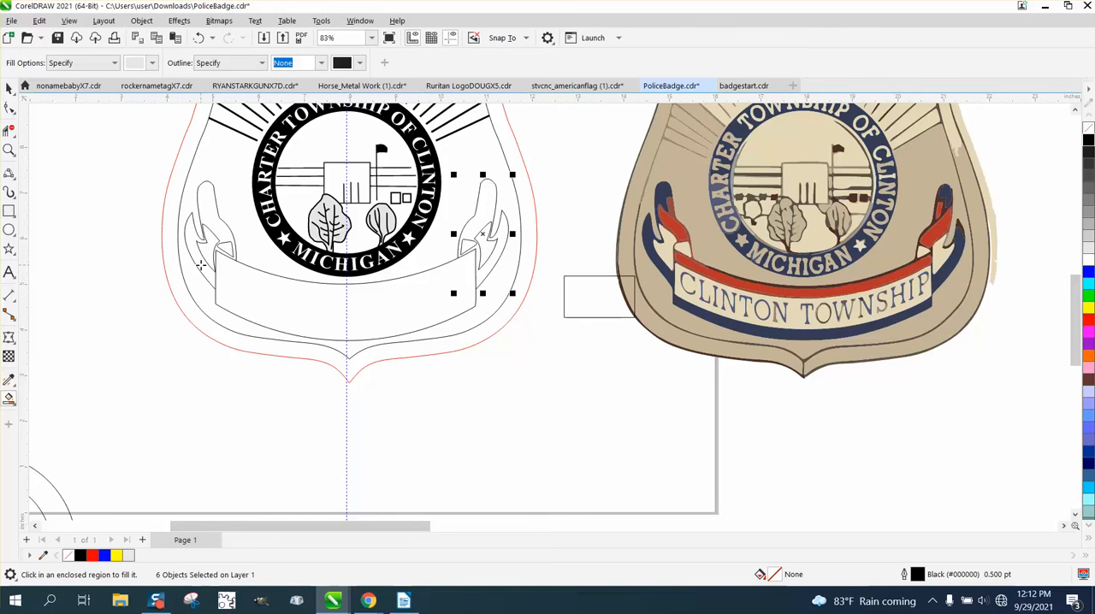
{"action": "left_click", "coordinate": [201, 266]}
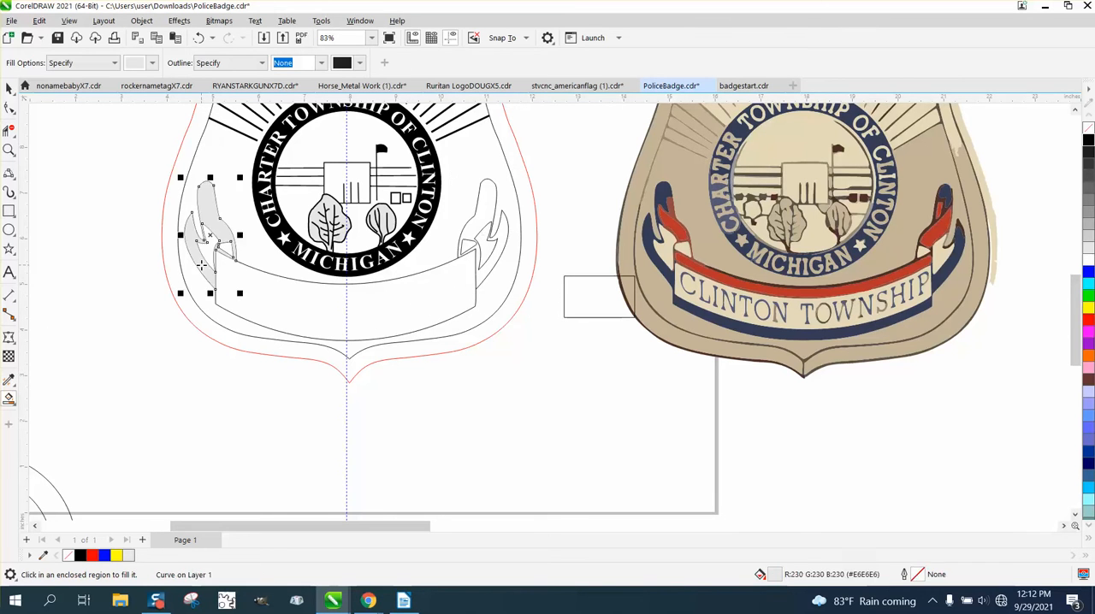
{"action": "left_click", "coordinate": [198, 38]}
Step: Set the Smart Fill colour to black and fill the left ribbon tail with it
{"action": "left_click", "coordinate": [155, 65]}
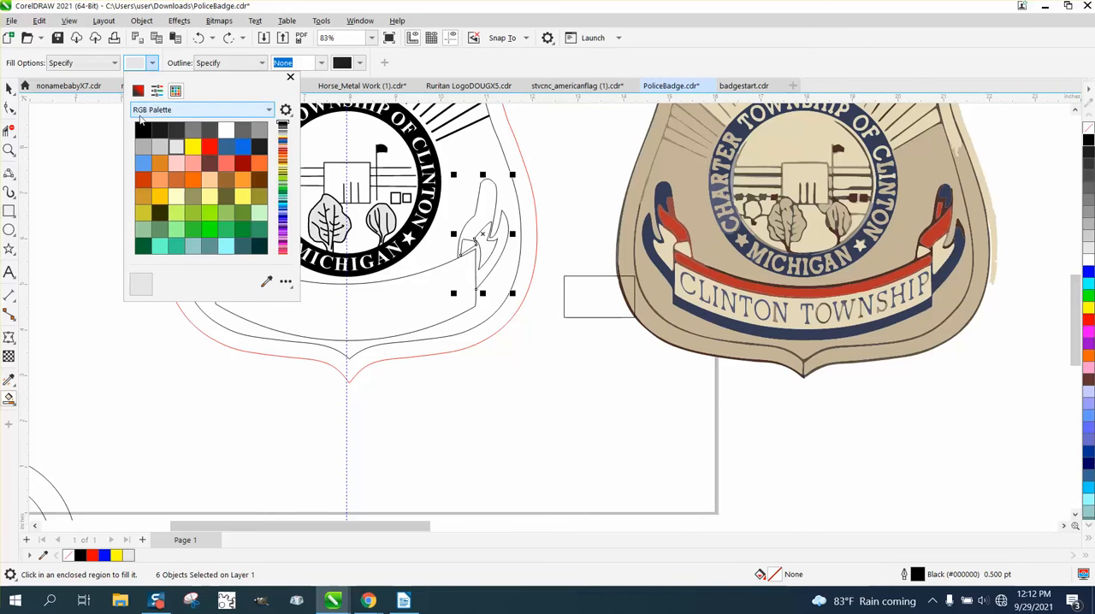
{"action": "left_click", "coordinate": [143, 130]}
{"action": "left_click", "coordinate": [102, 282]}
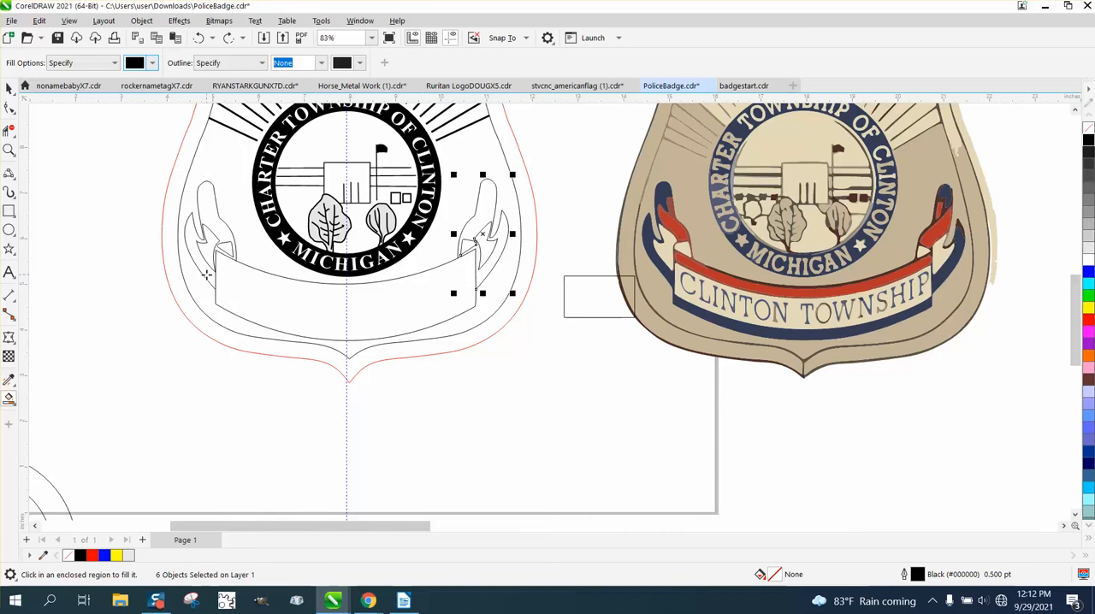
{"action": "left_click", "coordinate": [206, 274]}
Step: Try to fill the right ribbon tail with black using Smart Fill
{"action": "left_click", "coordinate": [486, 269]}
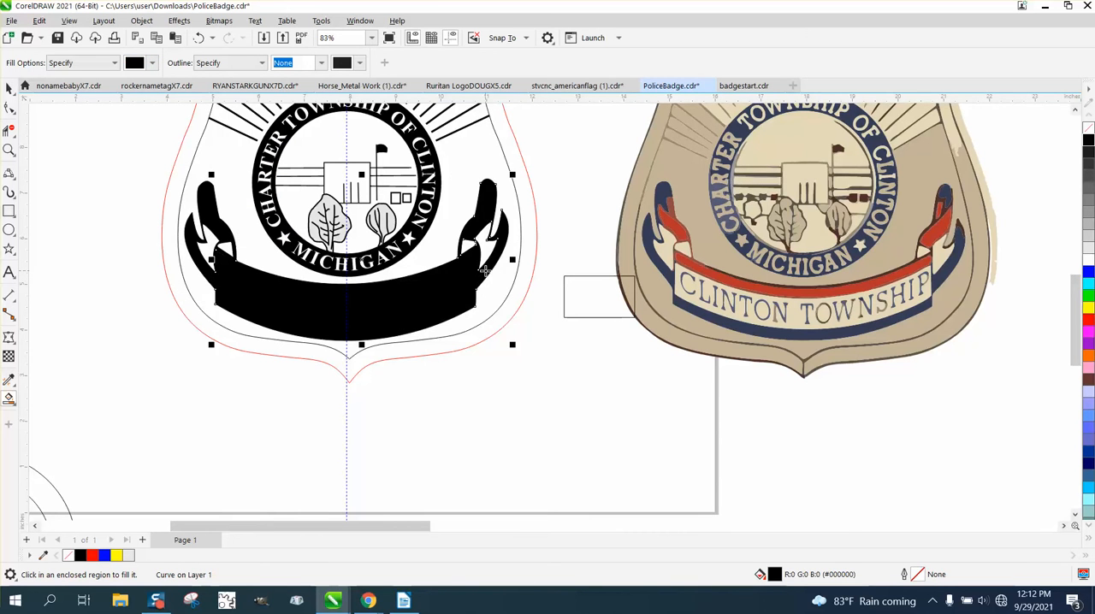
{"action": "left_click", "coordinate": [198, 38]}
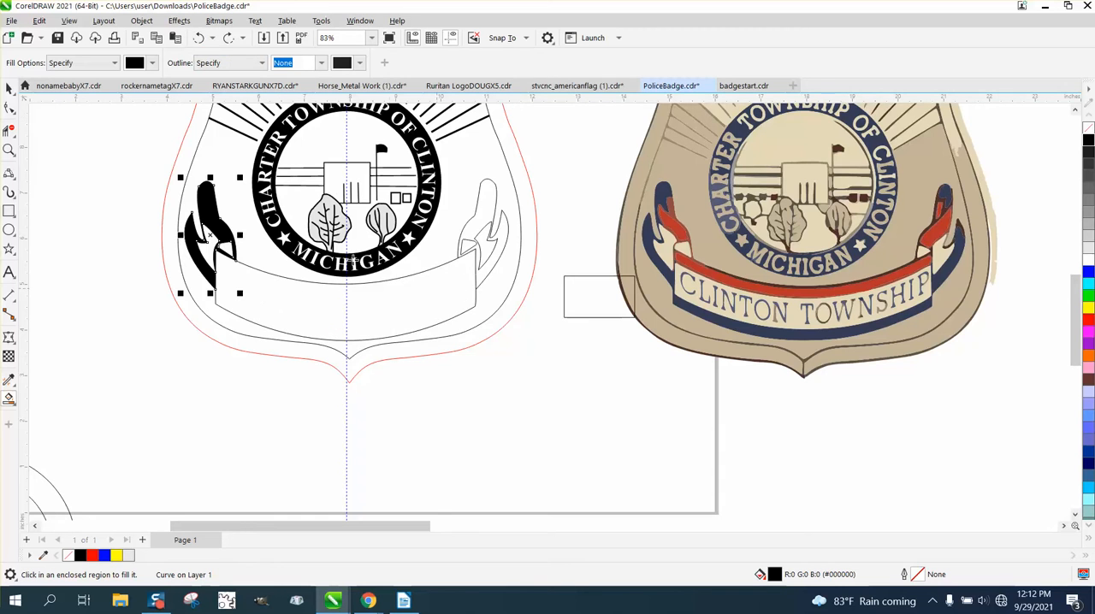
Step: Extend the lower end node of the right tail's outer curve slightly past the banner's right side to close the gap
{"action": "left_click", "coordinate": [8, 149]}
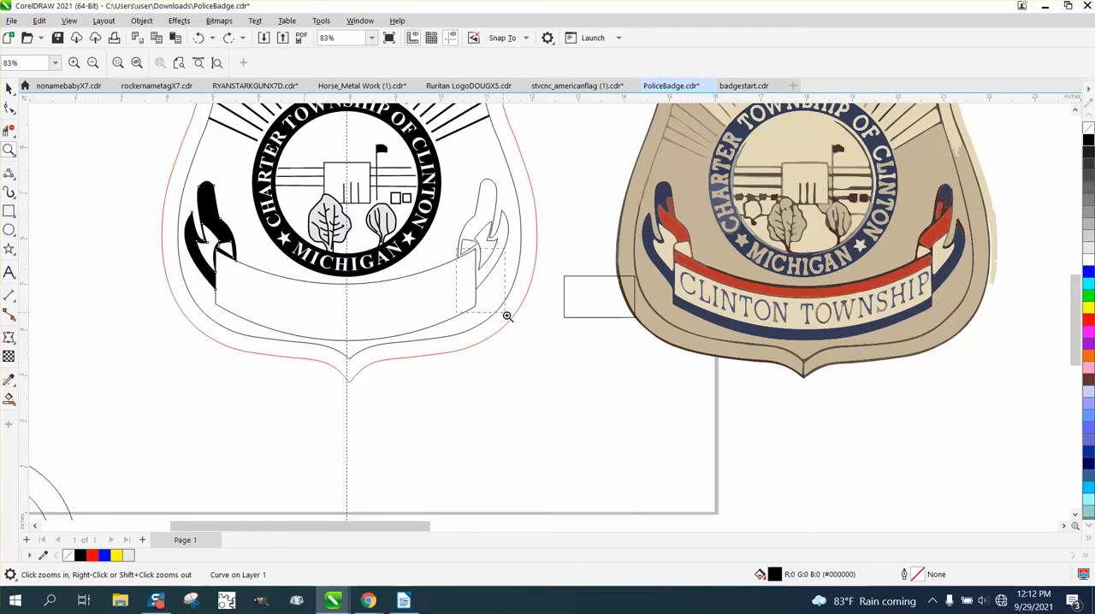
{"action": "left_click", "coordinate": [509, 316]}
{"action": "left_click", "coordinate": [539, 387]}
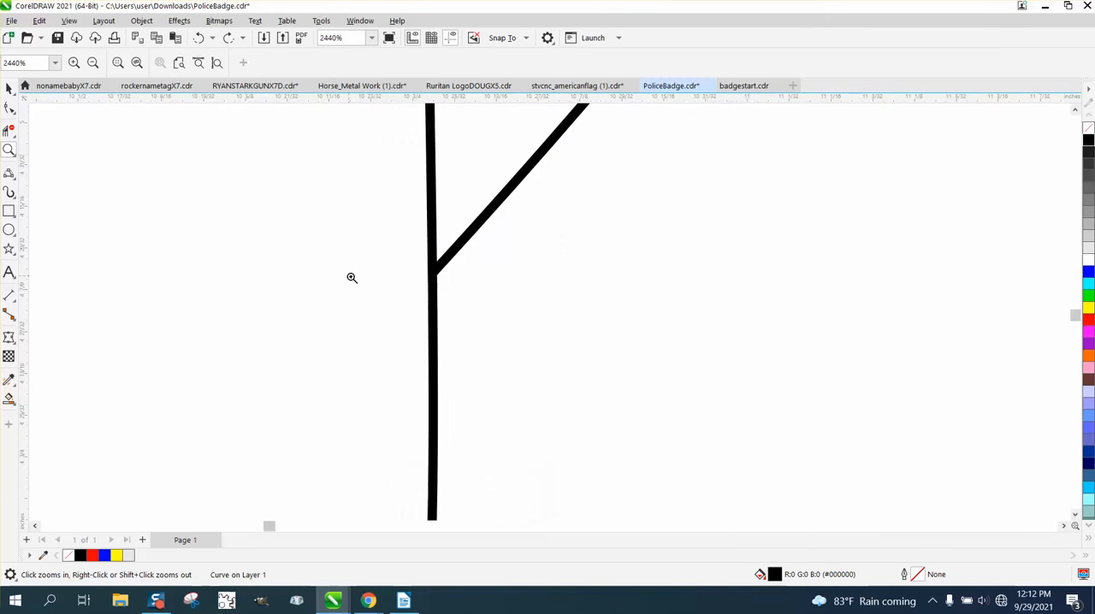
{"action": "right_click", "coordinate": [434, 302]}
{"action": "right_click", "coordinate": [436, 302]}
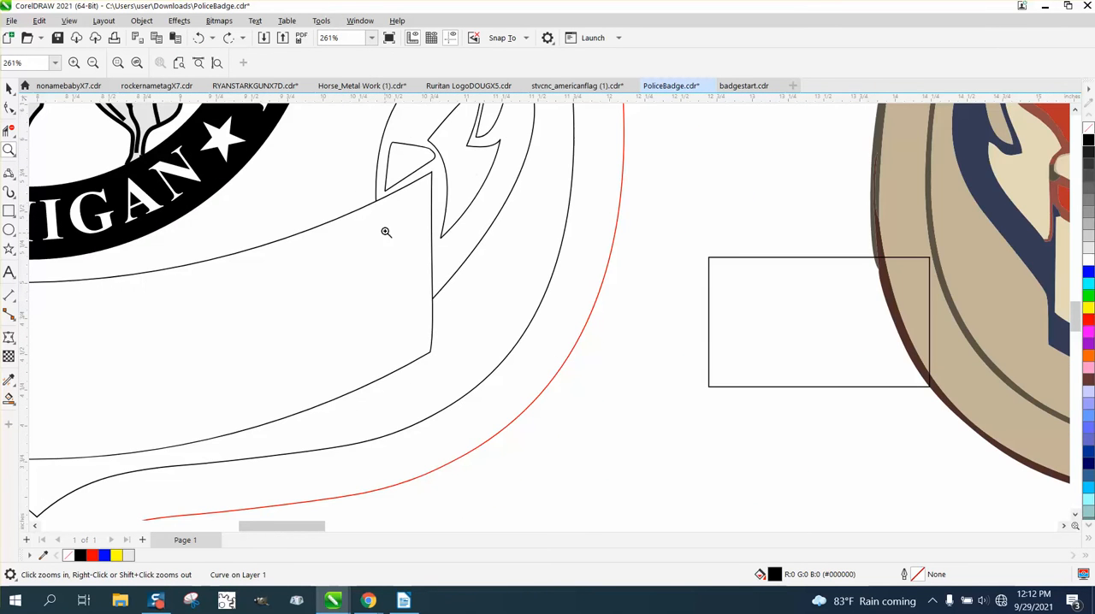
{"action": "left_click_drag", "start_coordinate": [379, 212], "coordinate": [383, 212]}
{"action": "scroll", "coordinate": [376, 220], "scroll_direction": "down", "scroll_amount": 5}
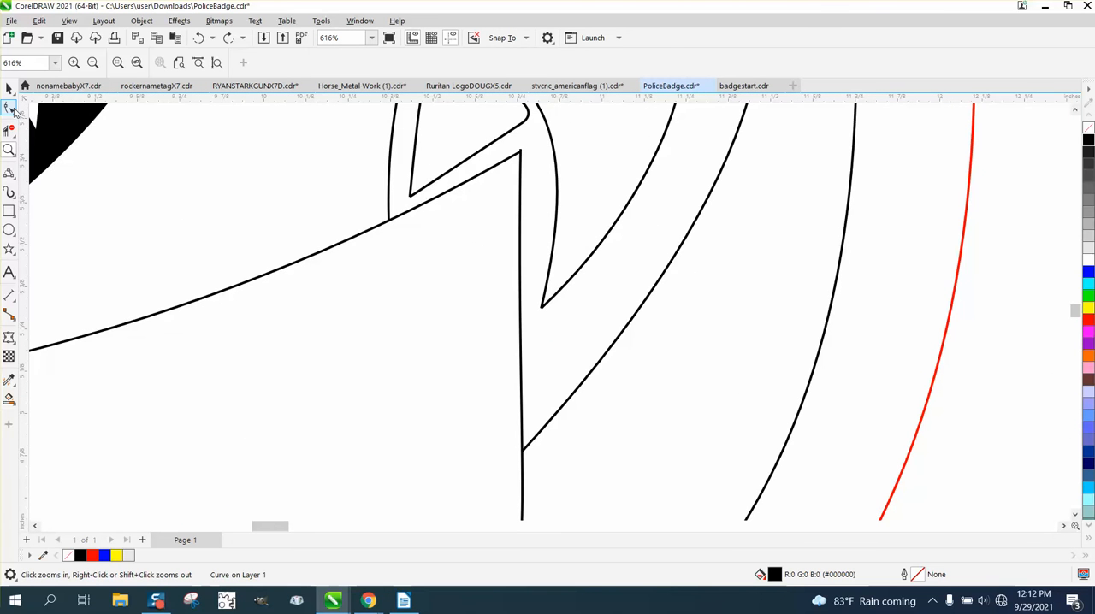
{"action": "left_click", "coordinate": [8, 108]}
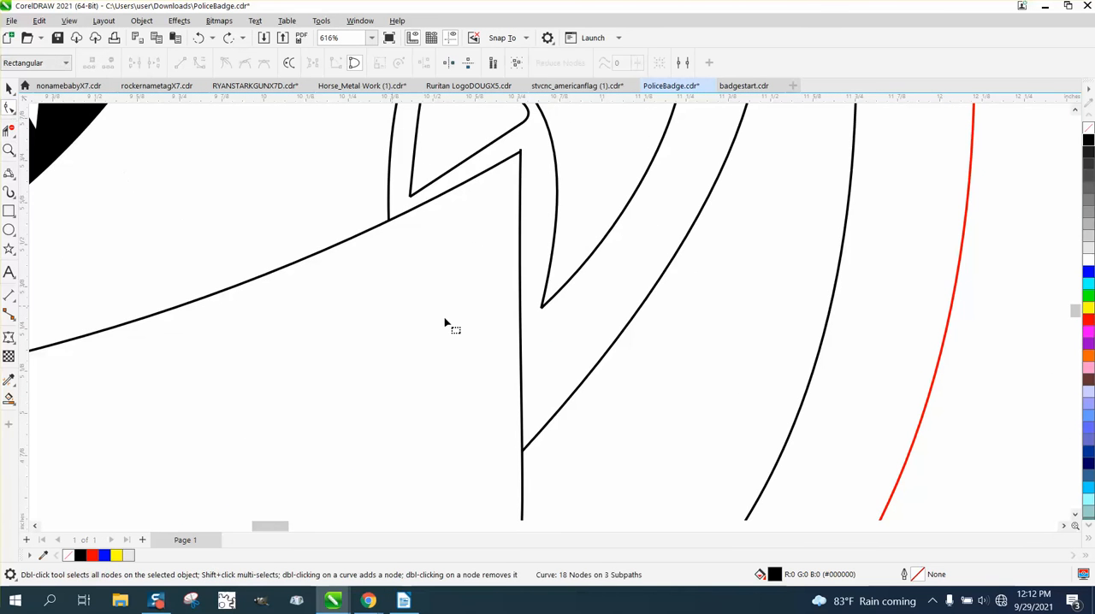
{"action": "left_click", "coordinate": [543, 434]}
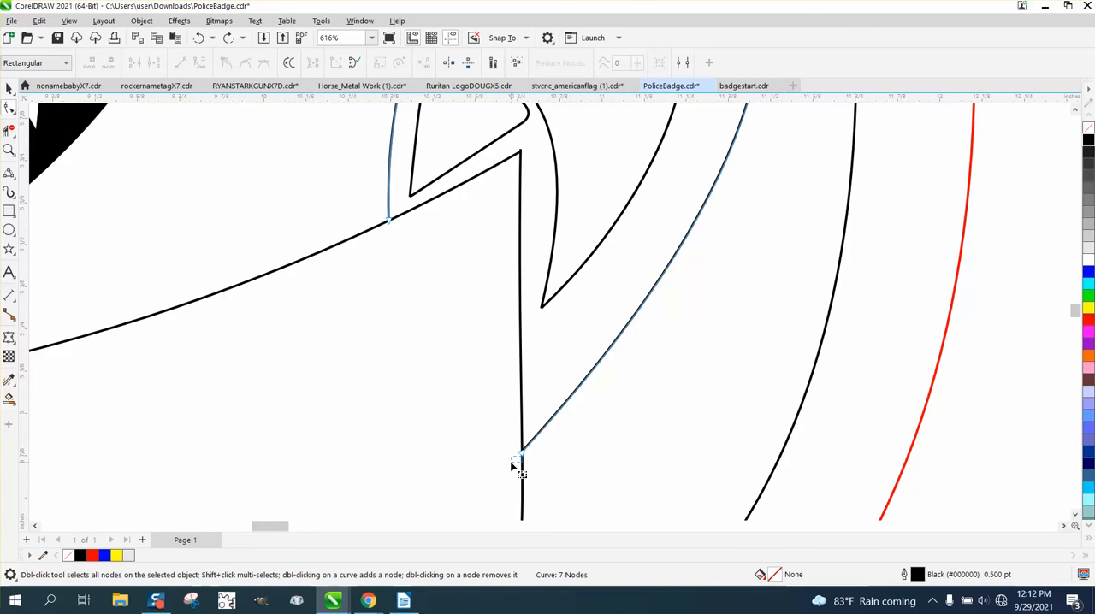
{"action": "left_click_drag", "start_coordinate": [521, 460], "coordinate": [513, 463]}
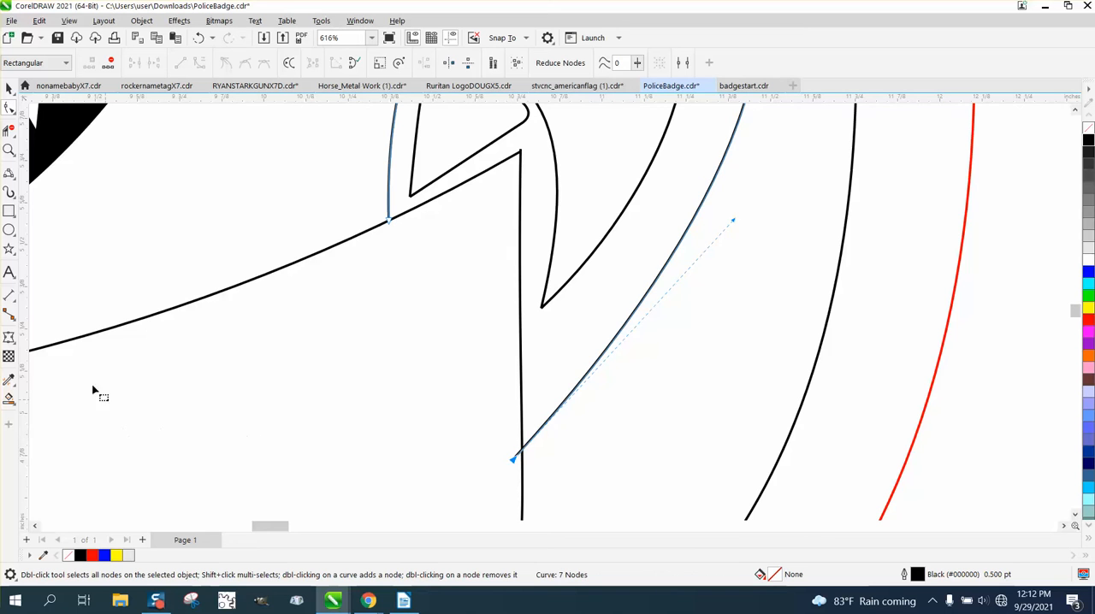
Step: Try black Smart Fills on the right ribbon tail beside the banner and on the small fold above it, and undo both
{"action": "left_click", "coordinate": [10, 401]}
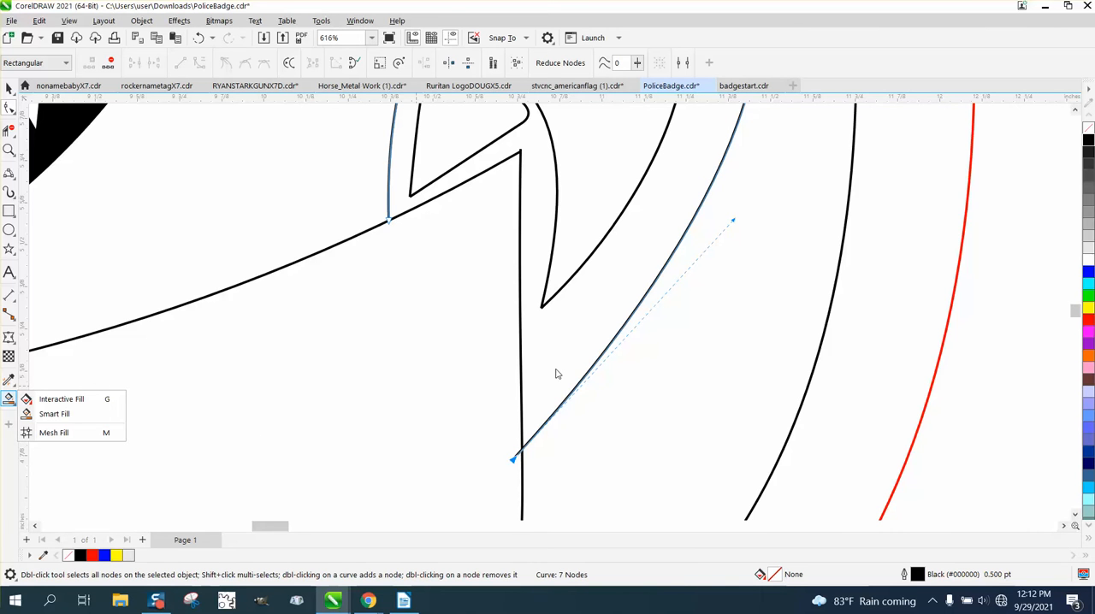
{"action": "left_click", "coordinate": [80, 414]}
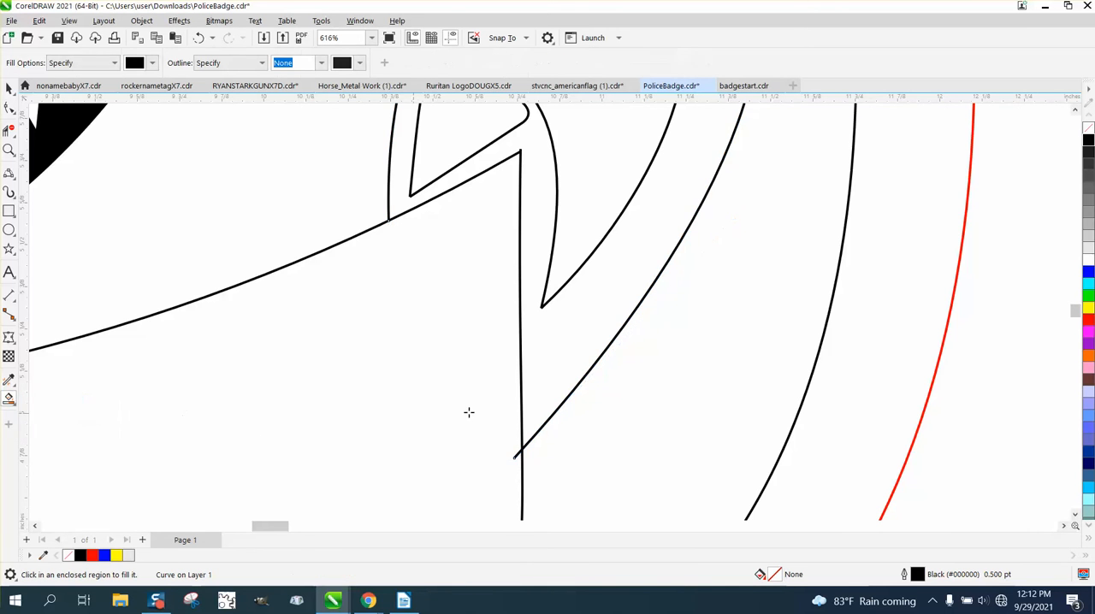
{"action": "left_click", "coordinate": [556, 349]}
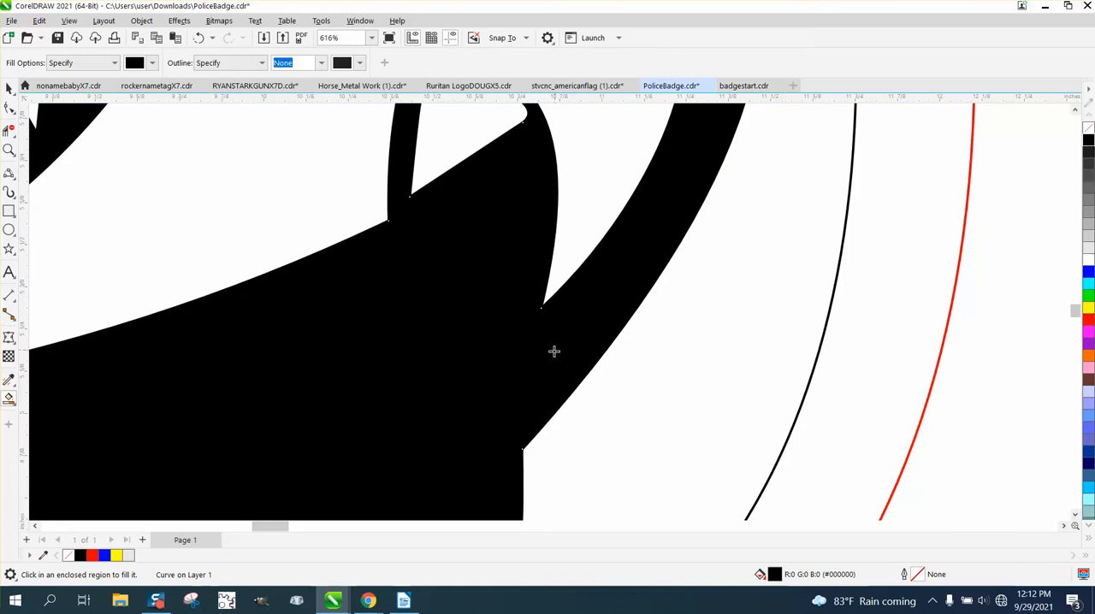
{"action": "left_click", "coordinate": [198, 38]}
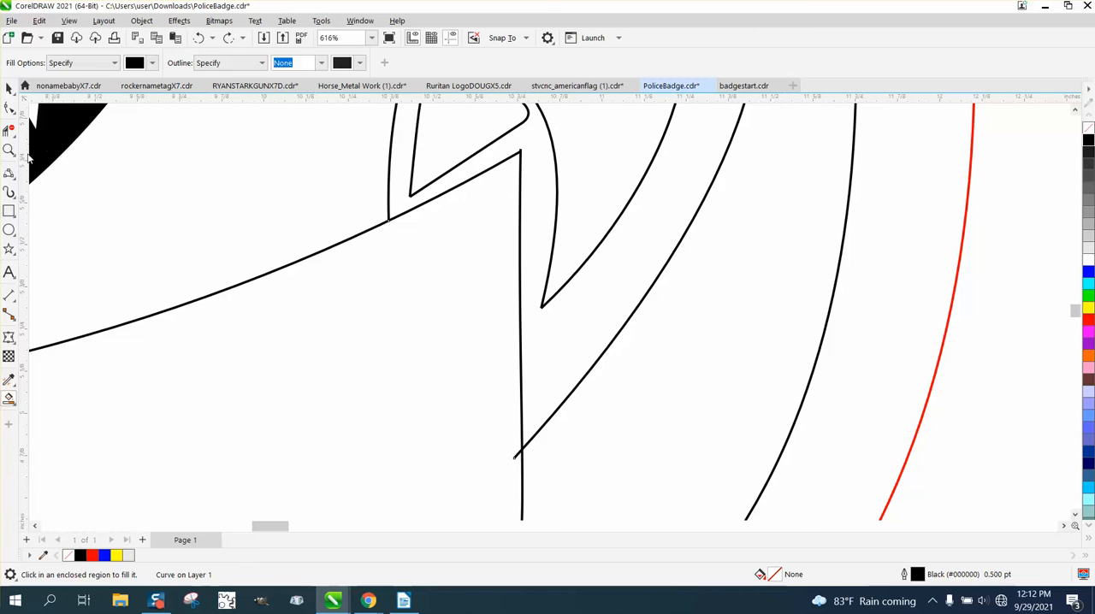
{"action": "left_click", "coordinate": [15, 153]}
{"action": "left_click", "coordinate": [495, 137]}
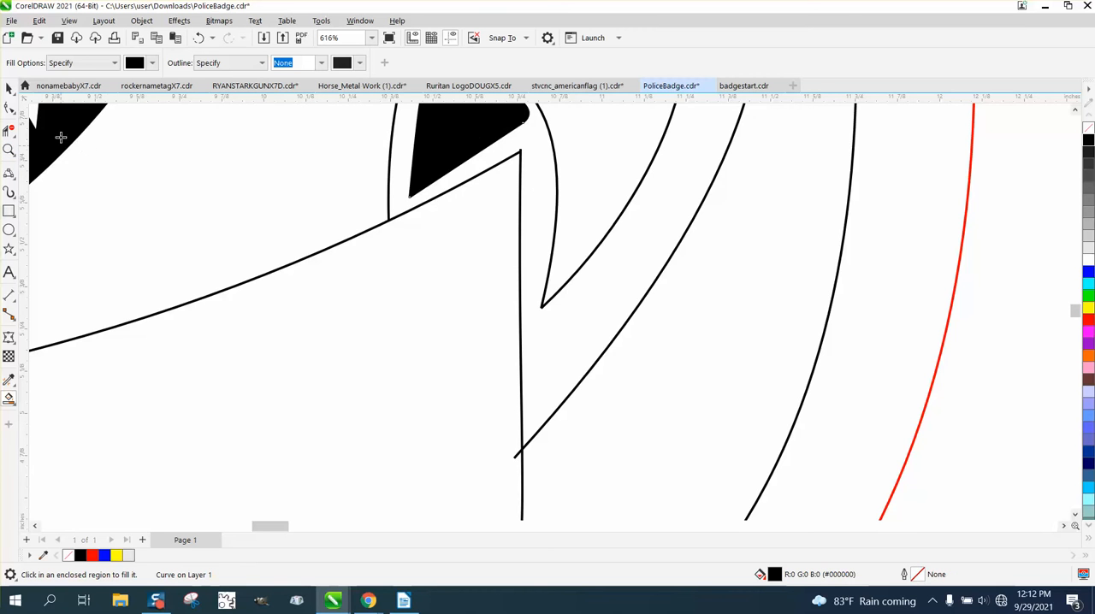
{"action": "left_click", "coordinate": [199, 39]}
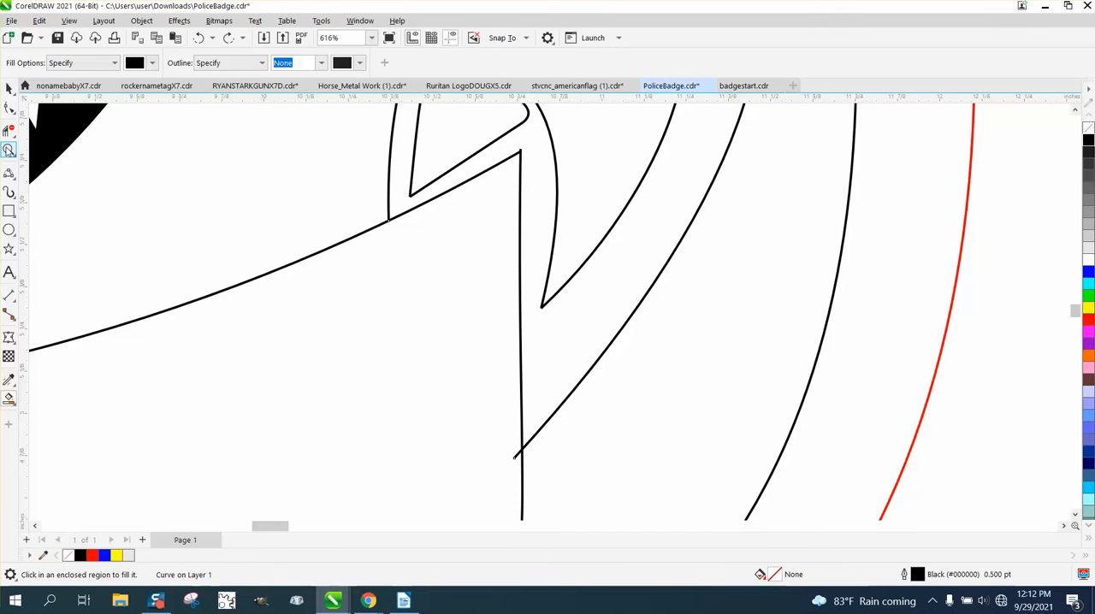
Step: Extend the right end node of the banner's upper curve to the upper end of the banner's right side to close the corner
{"action": "left_click", "coordinate": [9, 150]}
{"action": "left_click_drag", "start_coordinate": [563, 188], "coordinate": [561, 189]}
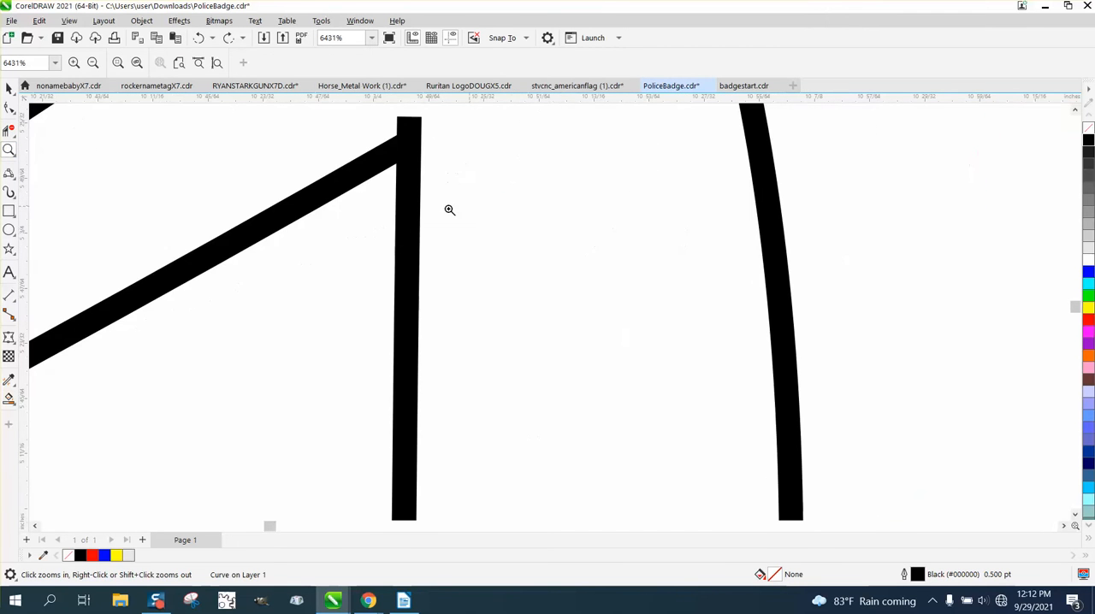
{"action": "left_click", "coordinate": [9, 130]}
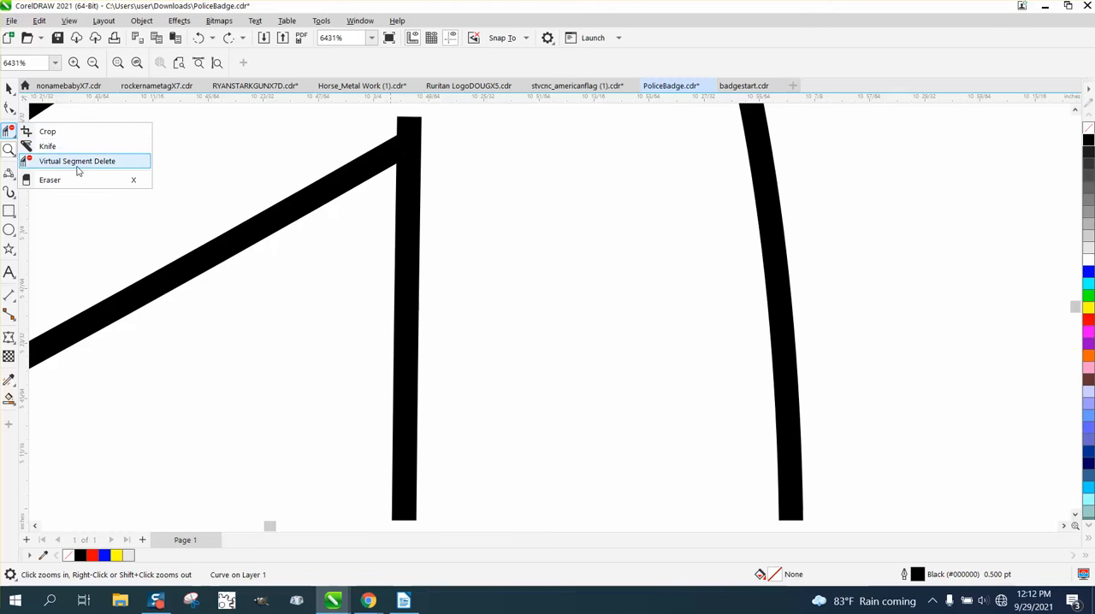
{"action": "left_click", "coordinate": [9, 107]}
{"action": "left_click", "coordinate": [48, 106]}
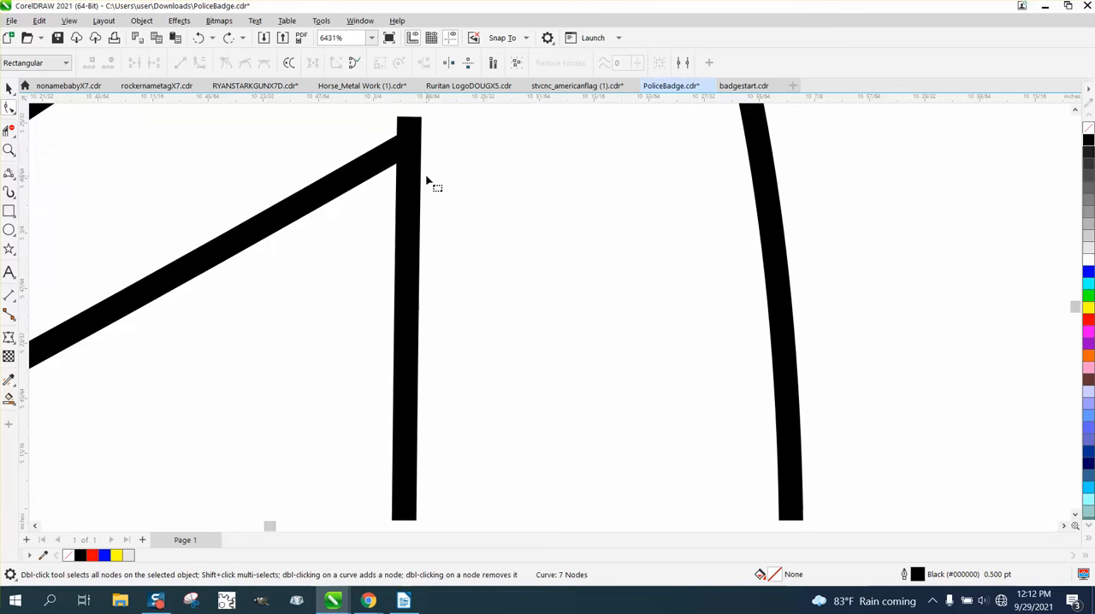
{"action": "left_click", "coordinate": [372, 158]}
{"action": "left_click_drag", "start_coordinate": [409, 123], "coordinate": [412, 123]}
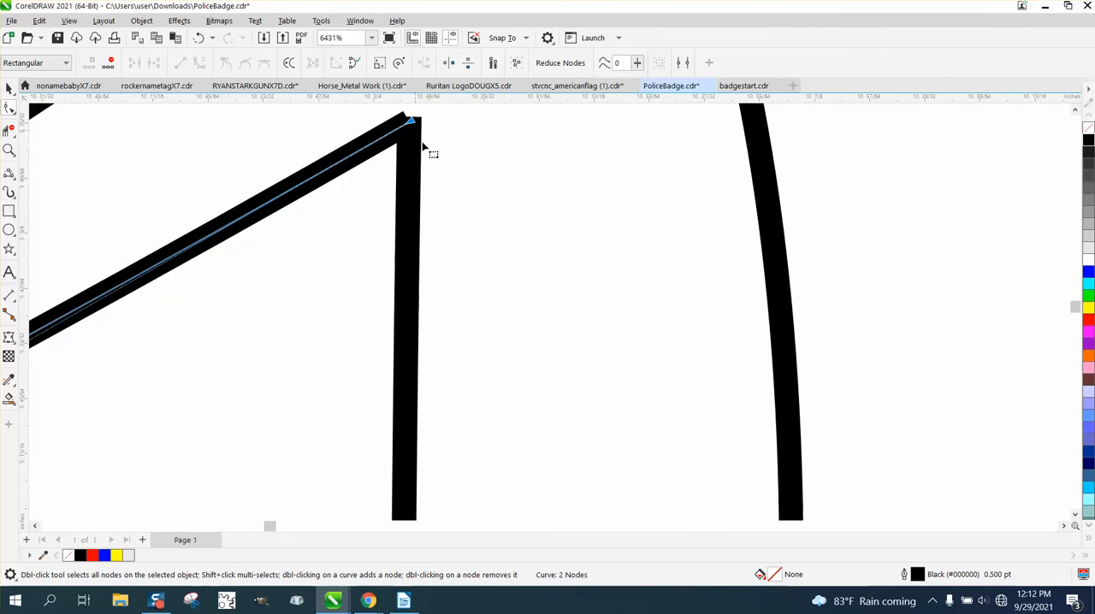
Step: Fill the right ribbon tail with black using Smart Fill and delete the curve stub overhanging the banner's right side with Virtual Segment Delete
{"action": "scroll", "coordinate": [423, 146], "scroll_direction": "down", "scroll_amount": 1}
{"action": "scroll", "coordinate": [465, 204], "scroll_direction": "down", "scroll_amount": 4}
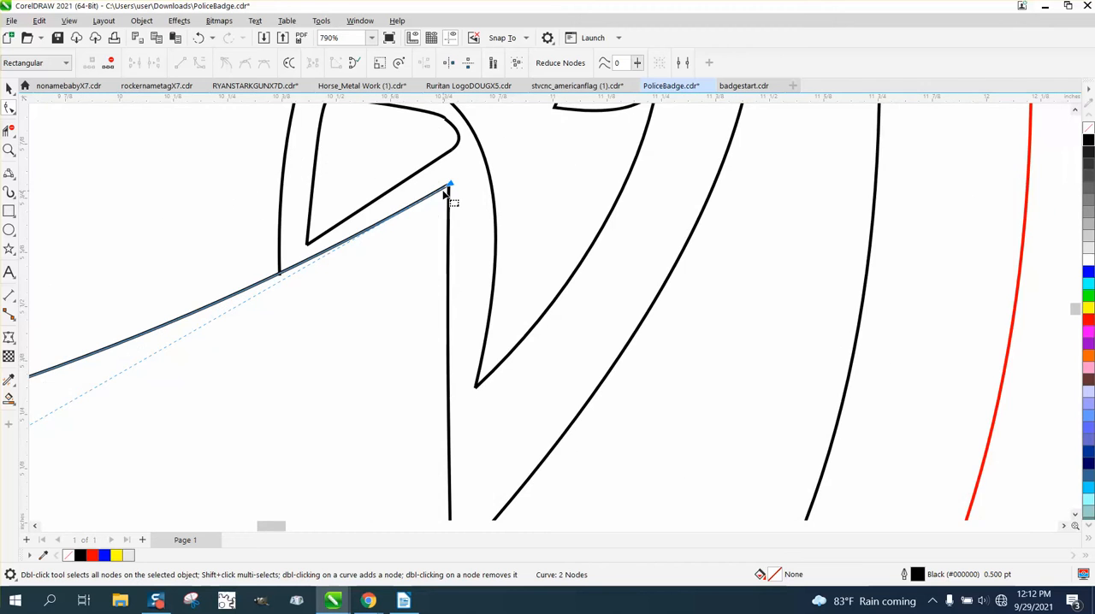
{"action": "scroll", "coordinate": [445, 195], "scroll_direction": "down", "scroll_amount": 1}
{"action": "left_click", "coordinate": [8, 397]}
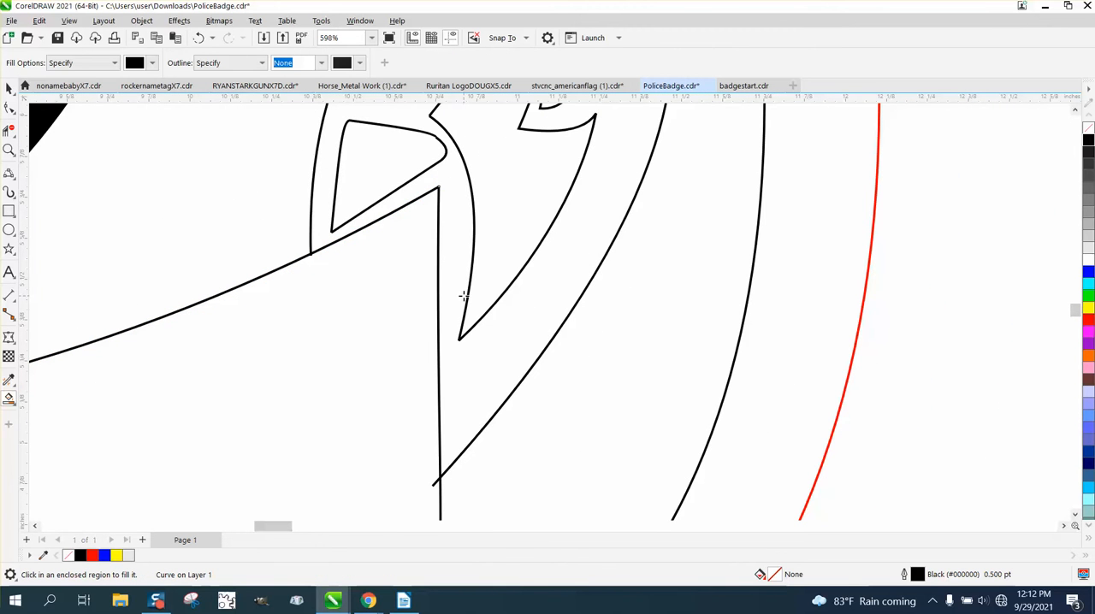
{"action": "left_click", "coordinate": [454, 293]}
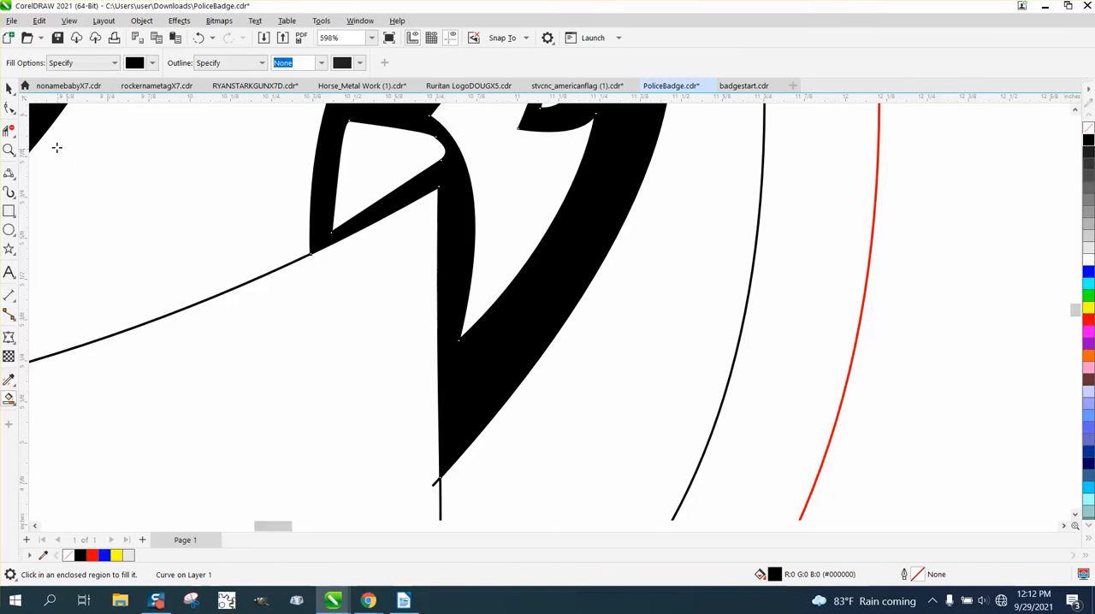
{"action": "left_click", "coordinate": [9, 130]}
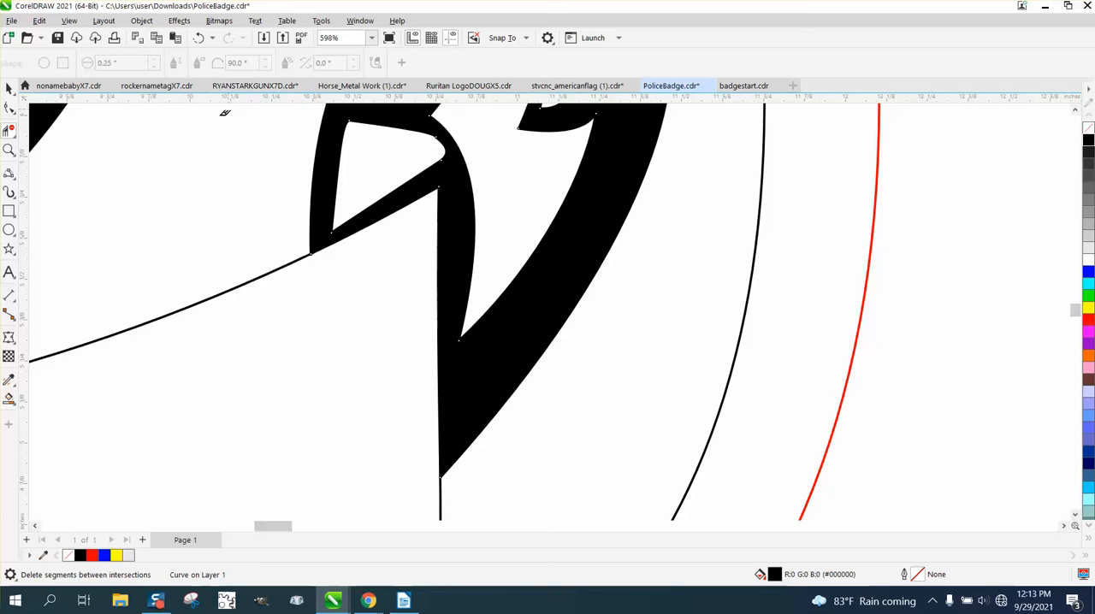
Step: Set the Smart Fill colour to light grey (RGB 230, 230, 230) and fill the white inner areas of both ribbon tails
{"action": "left_click", "coordinate": [8, 397]}
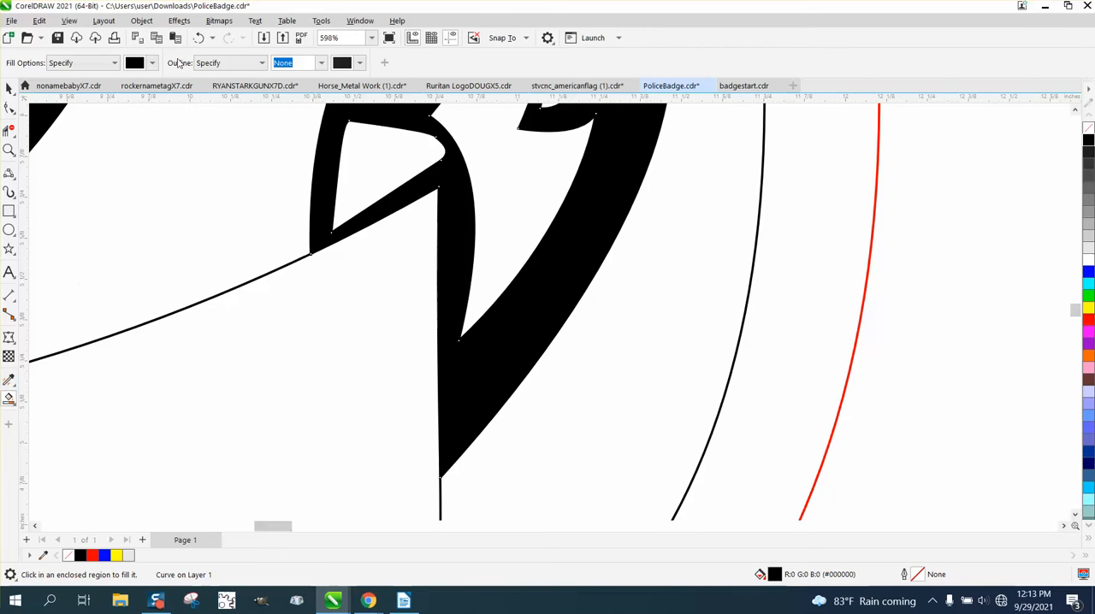
{"action": "left_click", "coordinate": [152, 64]}
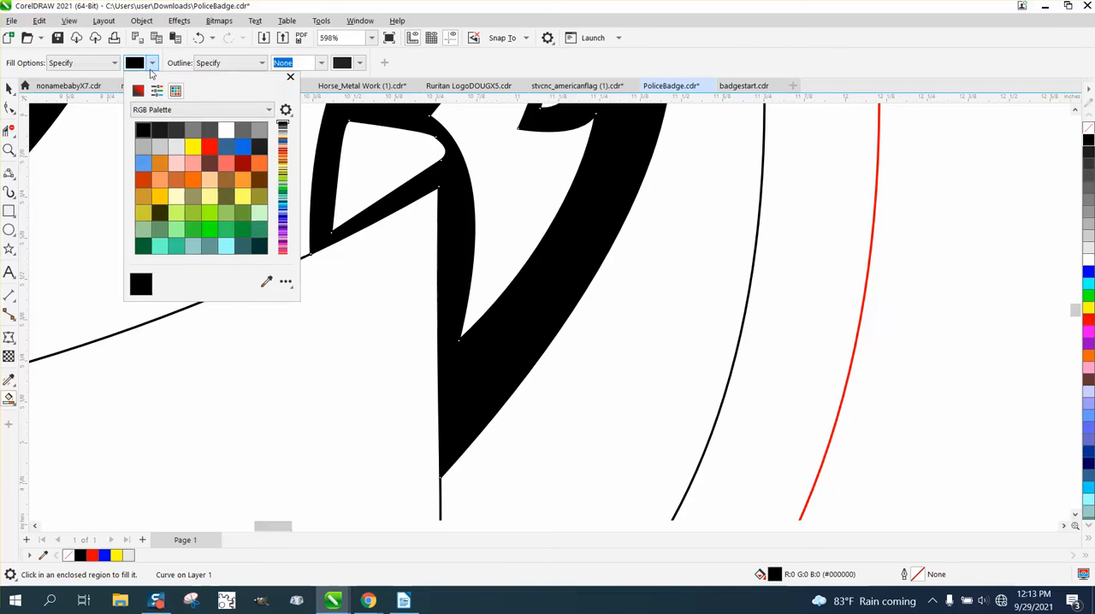
{"action": "left_click", "coordinate": [175, 146]}
{"action": "left_click", "coordinate": [374, 165]}
{"action": "left_click", "coordinate": [374, 162]}
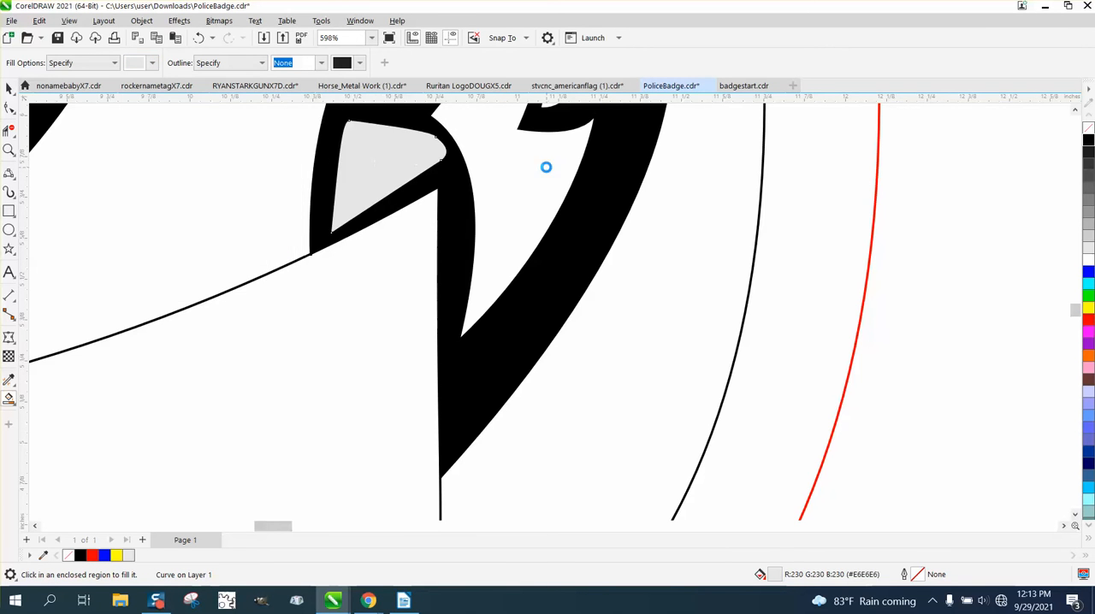
{"action": "left_click", "coordinate": [544, 165]}
{"action": "scroll", "coordinate": [544, 204], "scroll_direction": "down", "scroll_amount": 1}
{"action": "scroll", "coordinate": [547, 210], "scroll_direction": "down", "scroll_amount": 3}
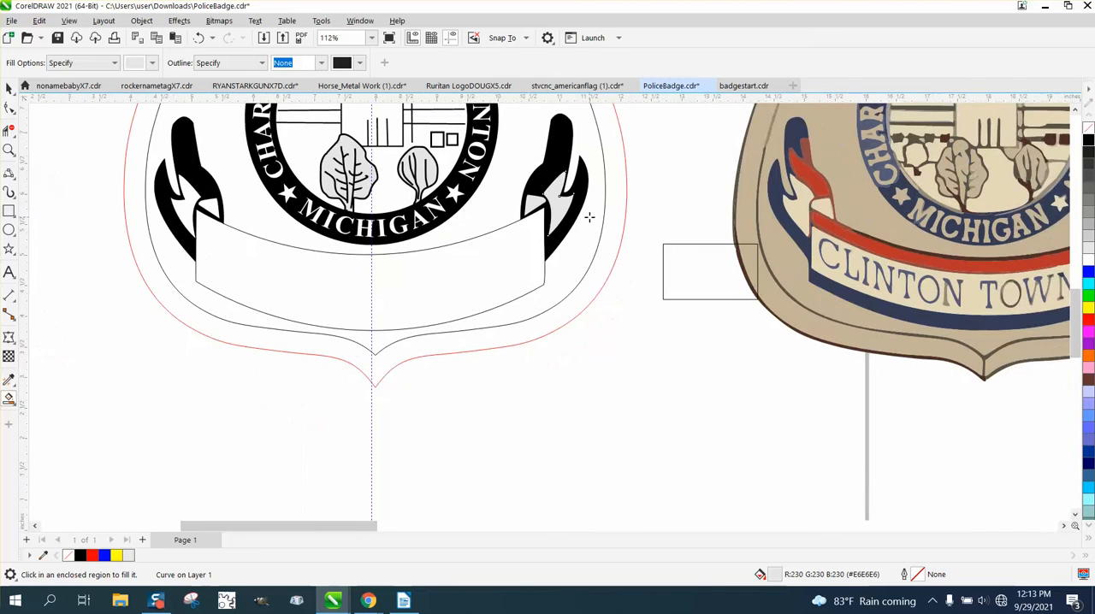
{"action": "left_click", "coordinate": [209, 202]}
{"action": "left_click", "coordinate": [183, 194]}
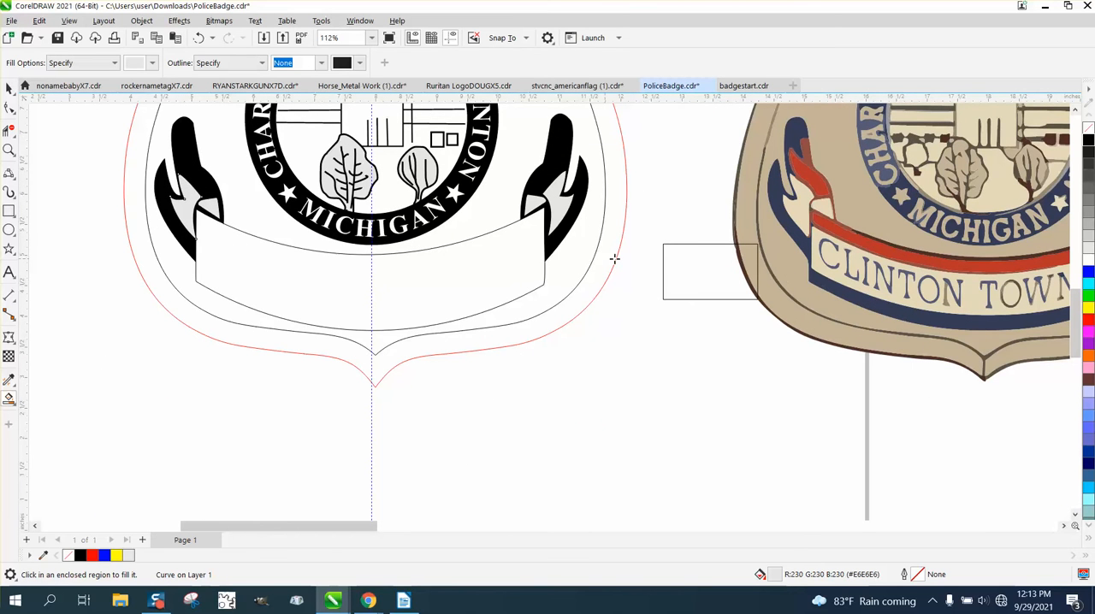
Step: Try a 2-point line from side to side across the banner's upper part, and undo it
{"action": "left_click", "coordinate": [16, 180]}
{"action": "left_click", "coordinate": [52, 188]}
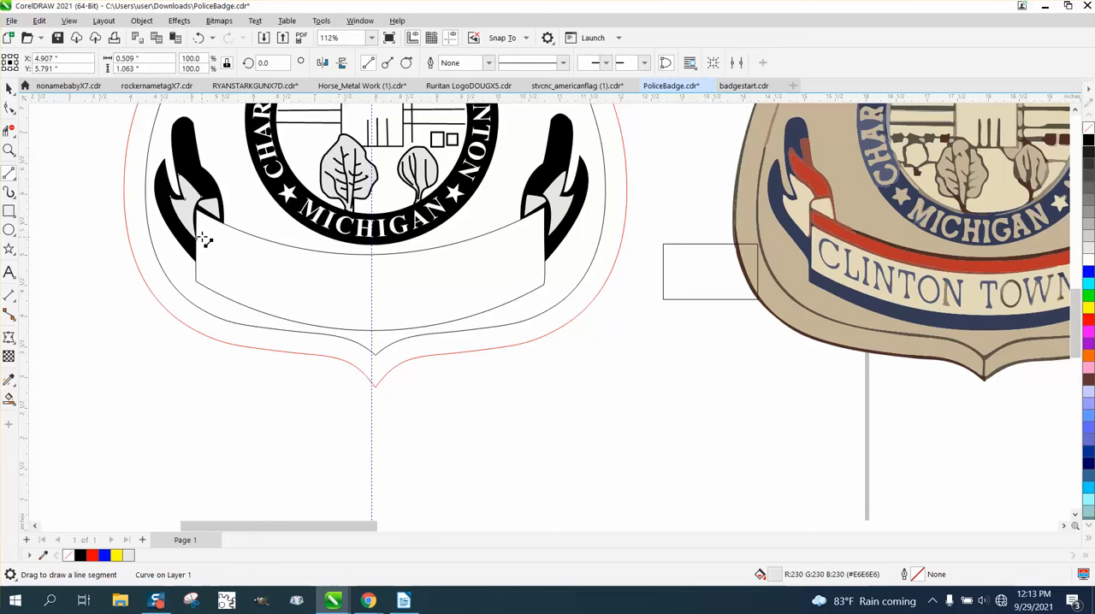
{"action": "left_click_drag", "start_coordinate": [197, 232], "coordinate": [544, 234]}
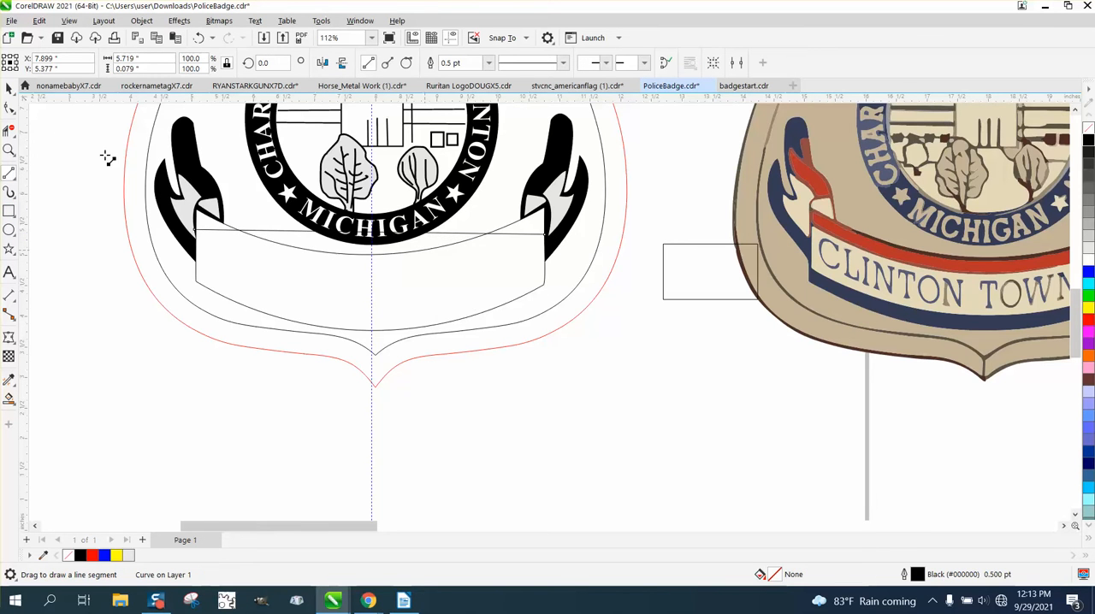
{"action": "left_click", "coordinate": [8, 89]}
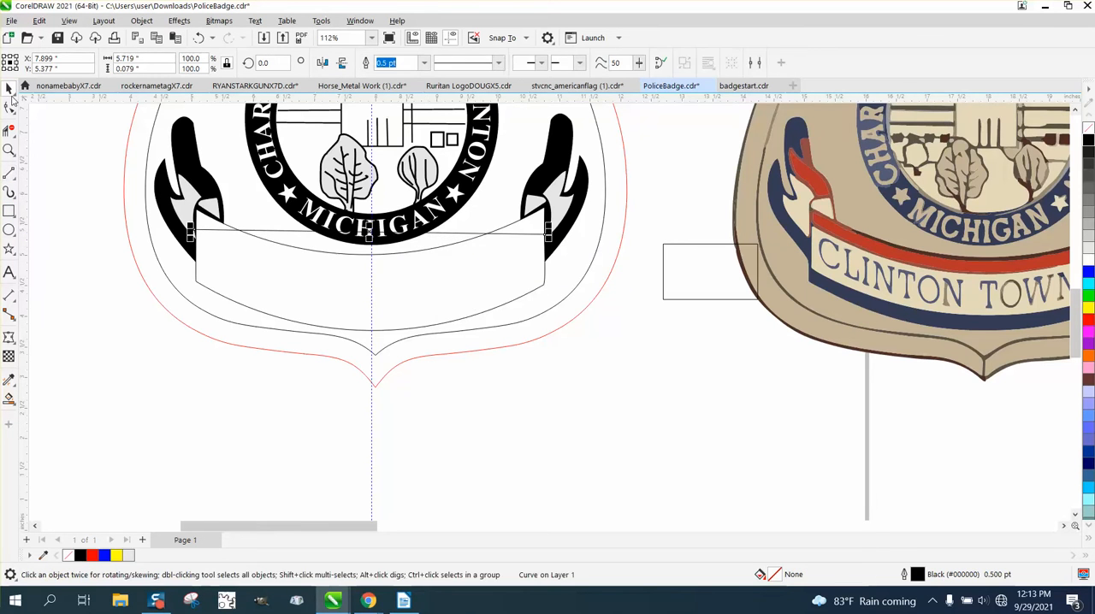
{"action": "left_click", "coordinate": [199, 37]}
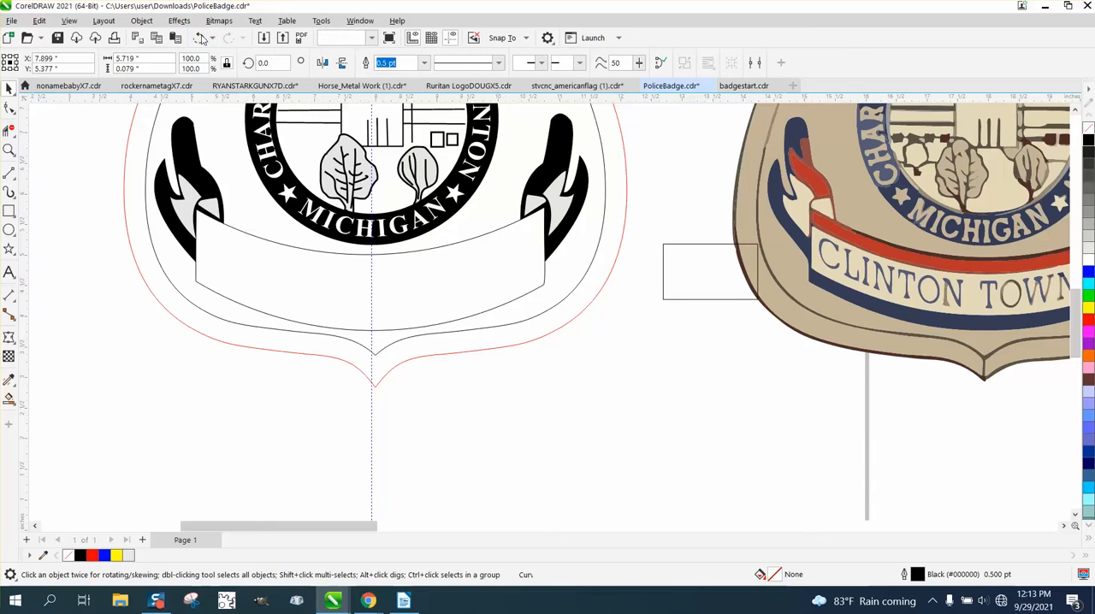
Step: Draw a 3-point curve about 5.69 inches wide below the banner's upper edge and align its right end node with the banner's right side
{"action": "left_click", "coordinate": [13, 193]}
{"action": "left_click", "coordinate": [55, 261]}
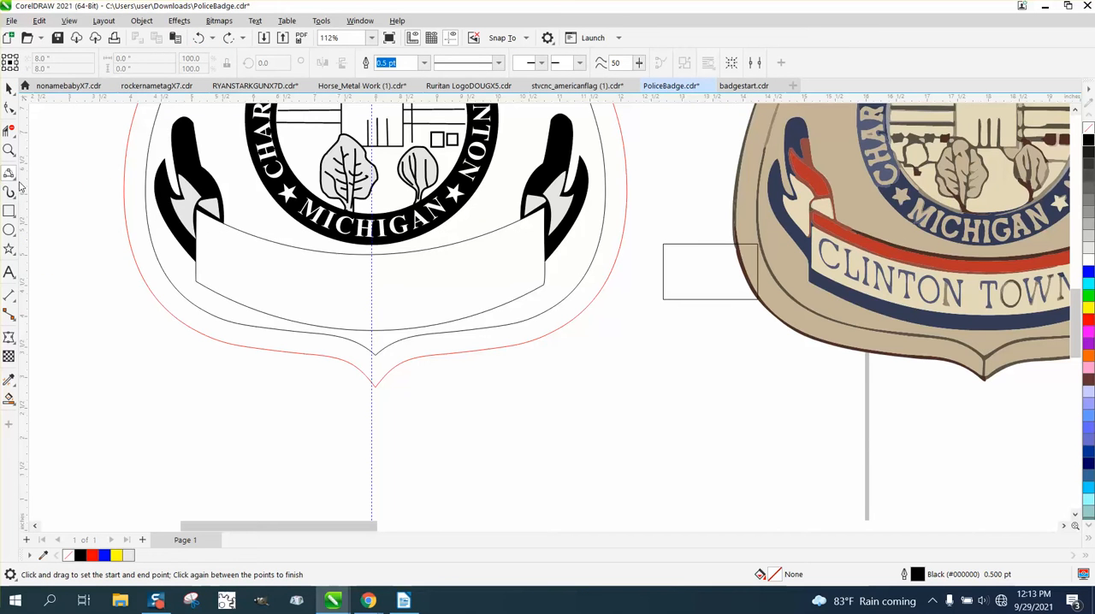
{"action": "left_click_drag", "start_coordinate": [198, 230], "coordinate": [547, 236]}
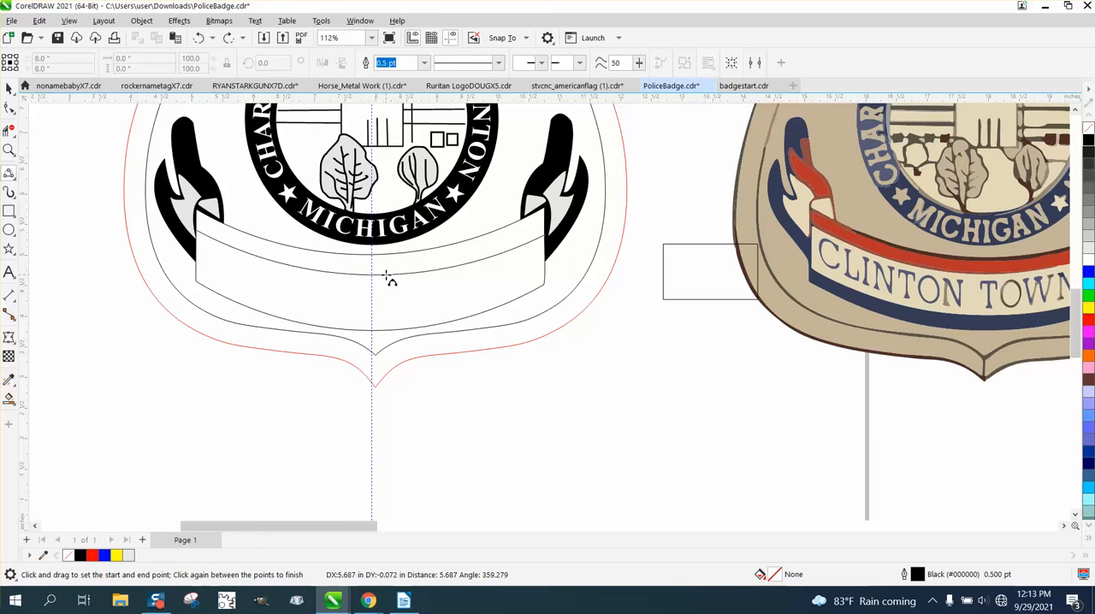
{"action": "left_click", "coordinate": [386, 274]}
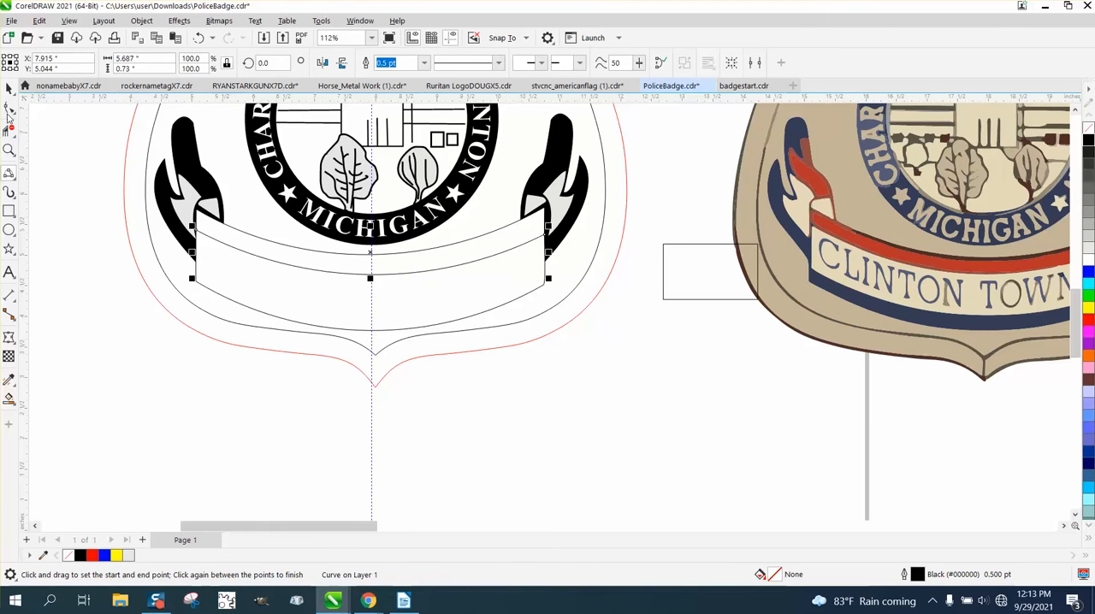
{"action": "key", "text": "F10"}
{"action": "left_click_drag", "start_coordinate": [544, 236], "coordinate": [544, 233]}
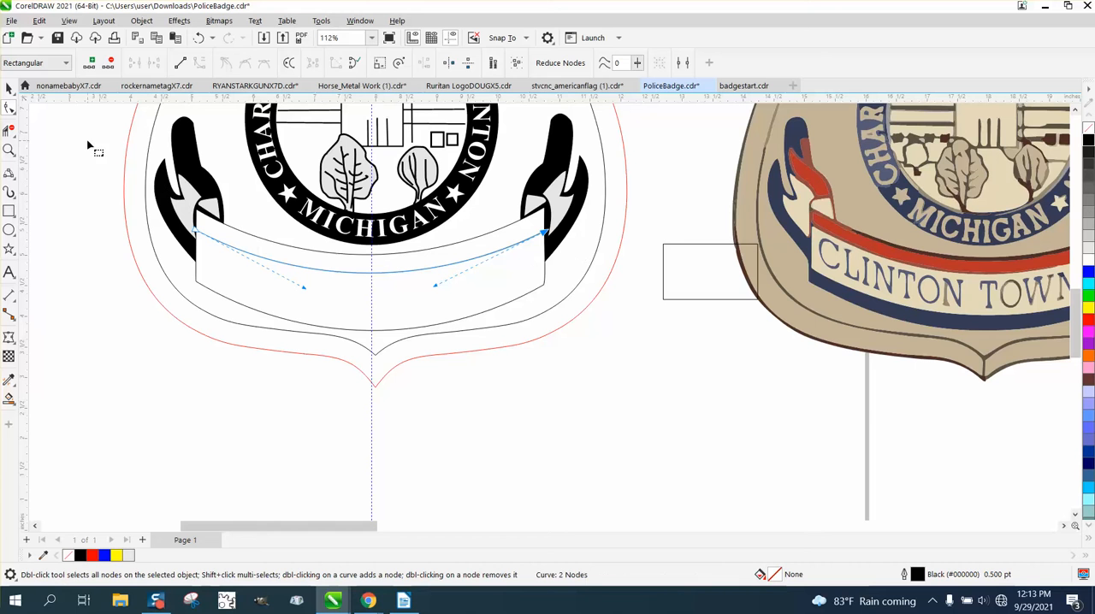
Step: Try shifting the vertical guideline and moving the banner's side and lower outline downward, and undo both moves
{"action": "left_click", "coordinate": [9, 88]}
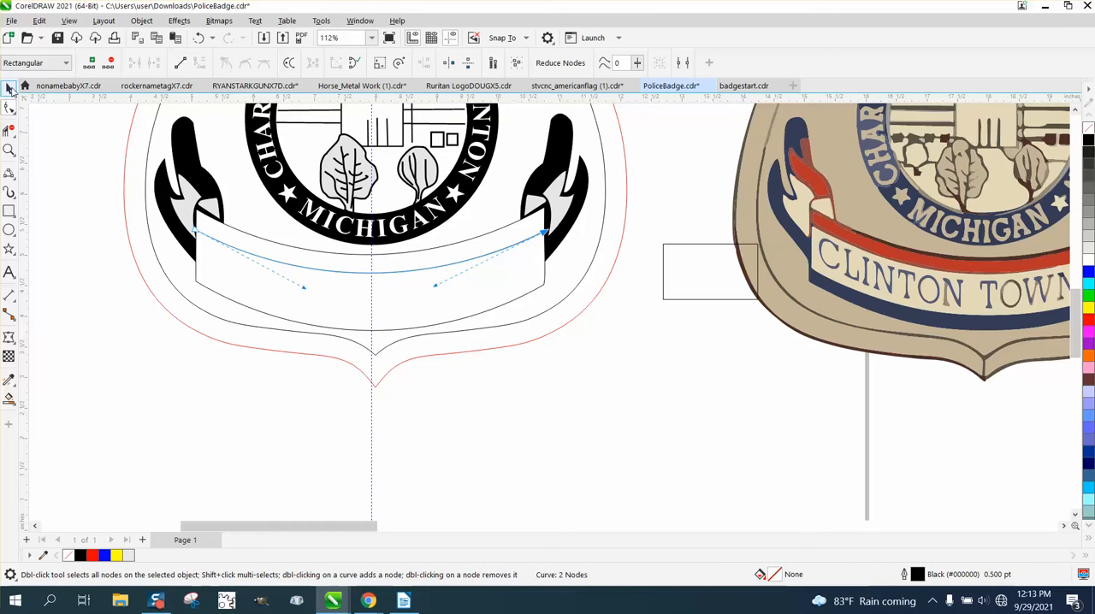
{"action": "left_click", "coordinate": [371, 272]}
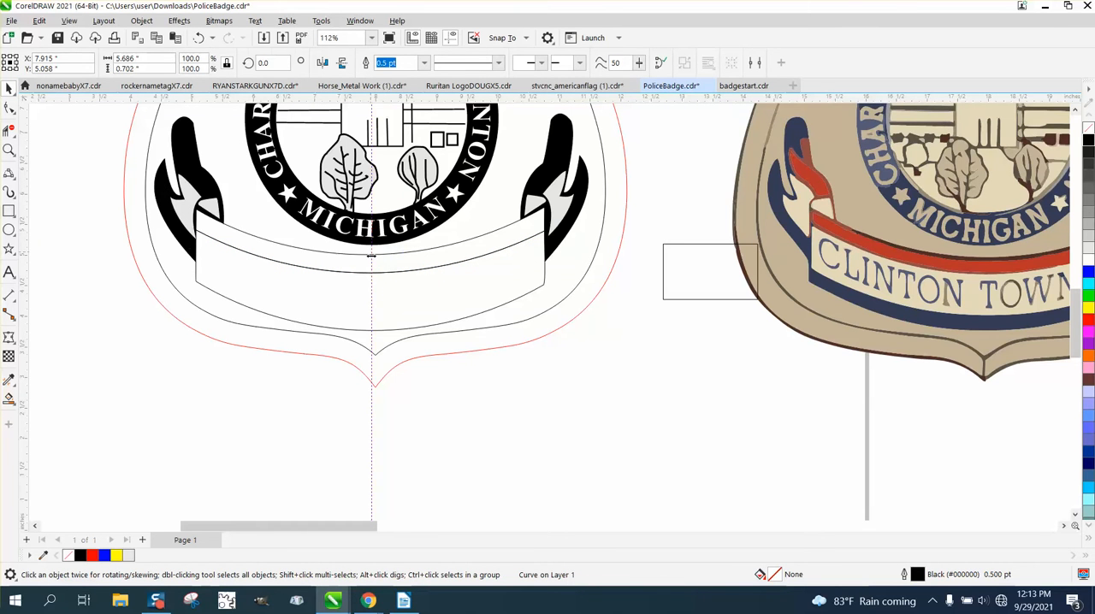
{"action": "left_click_drag", "start_coordinate": [371, 305], "coordinate": [368, 314]}
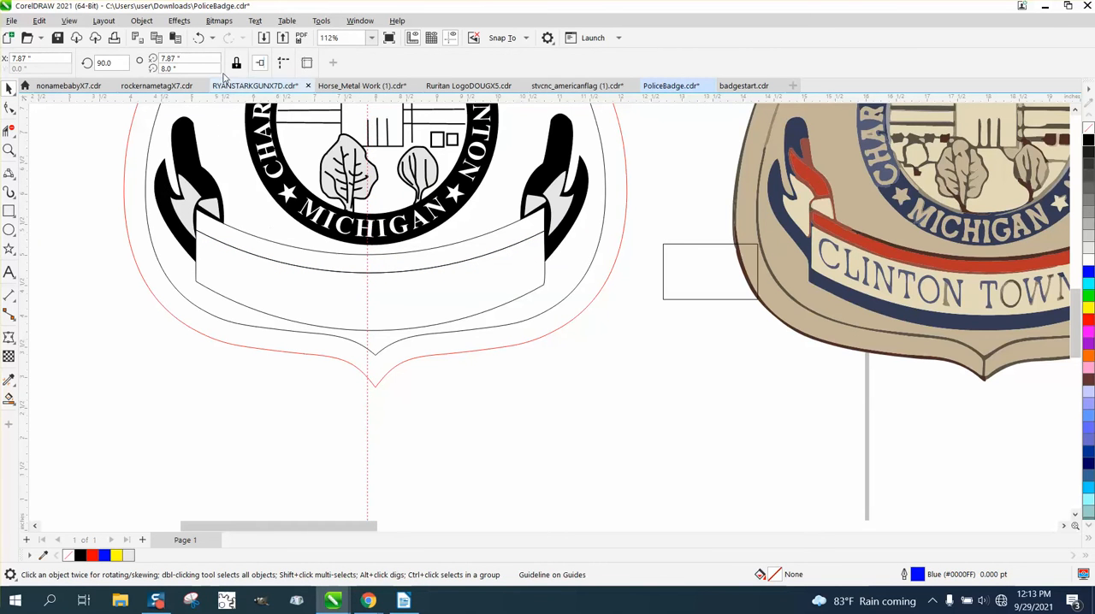
{"action": "left_click", "coordinate": [202, 39]}
{"action": "left_click", "coordinate": [377, 254]}
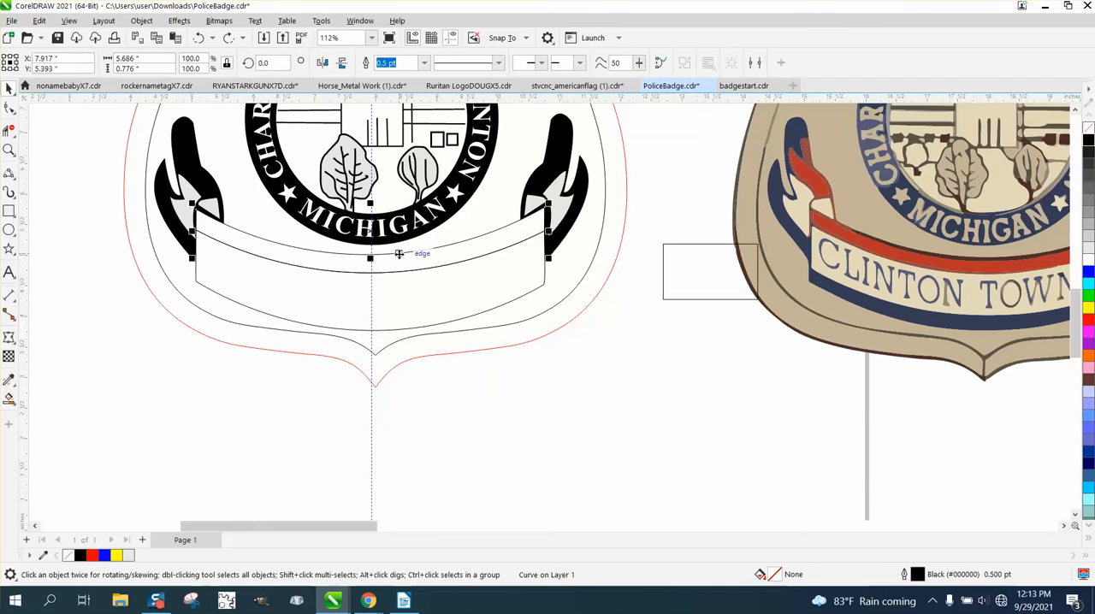
{"action": "left_click_drag", "start_coordinate": [381, 273], "coordinate": [390, 309]}
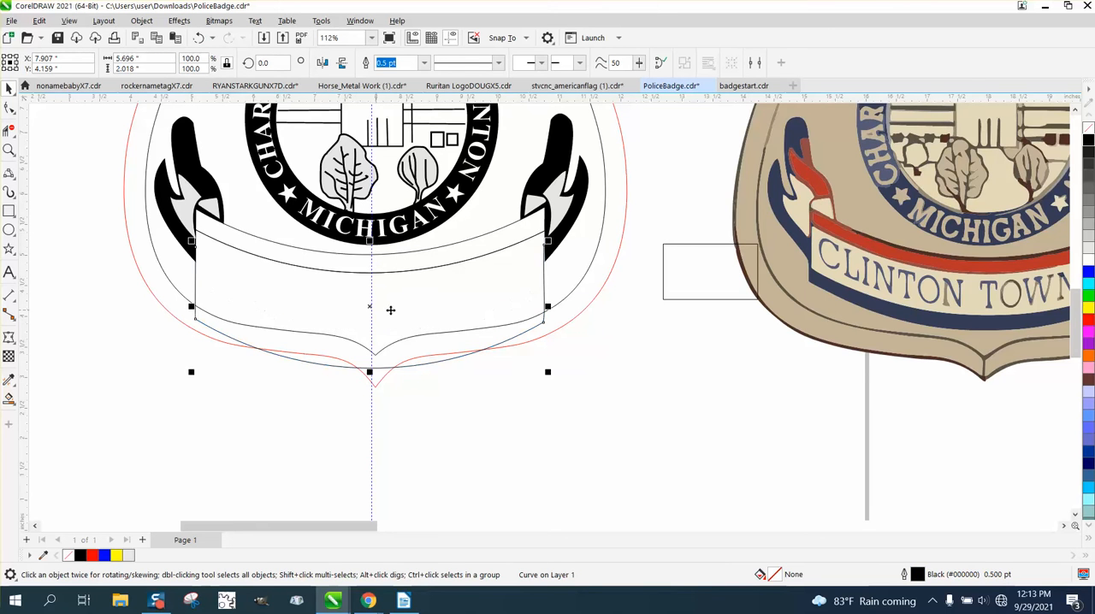
{"action": "left_click", "coordinate": [199, 40]}
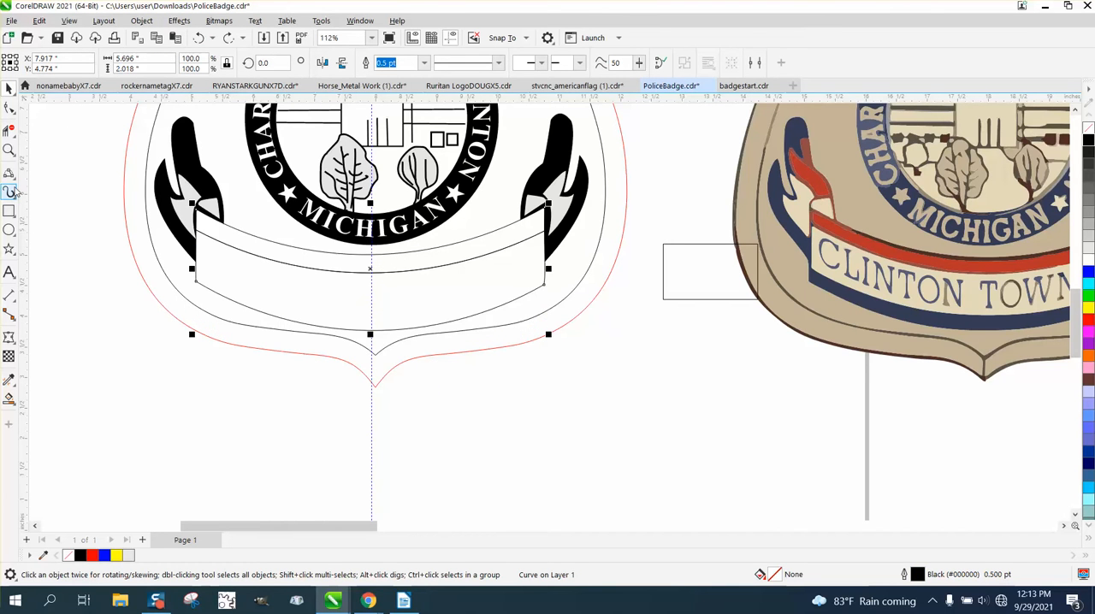
Step: Draw a 3-point curve about 5.69 inches wide from side to side across the banner, just above its lower edge
{"action": "left_click", "coordinate": [9, 173]}
{"action": "left_click", "coordinate": [53, 264]}
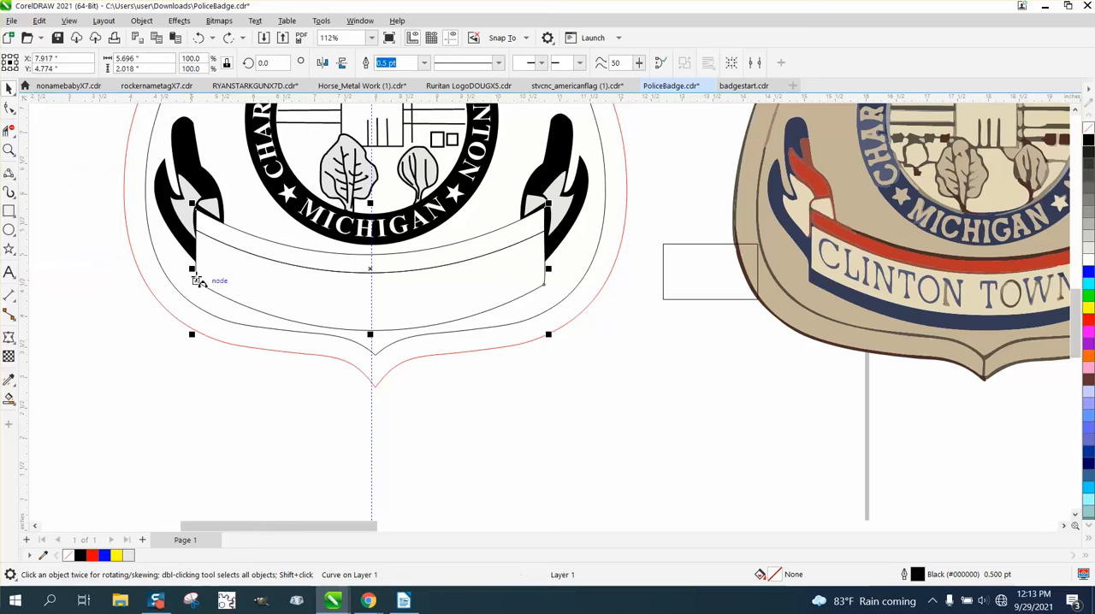
{"action": "left_click_drag", "start_coordinate": [195, 272], "coordinate": [548, 273]}
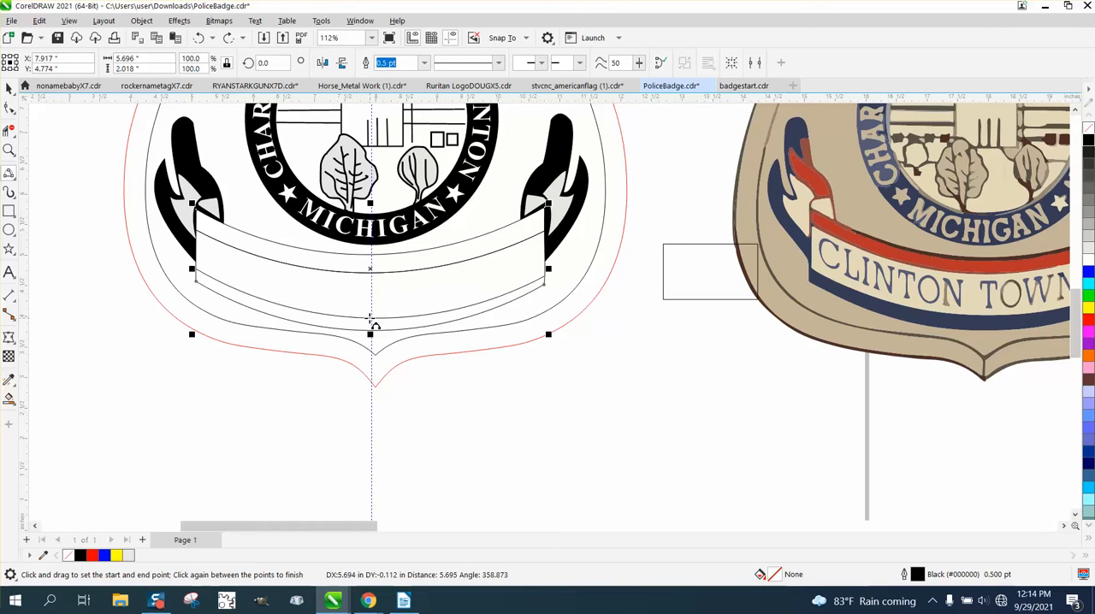
{"action": "left_click", "coordinate": [369, 324]}
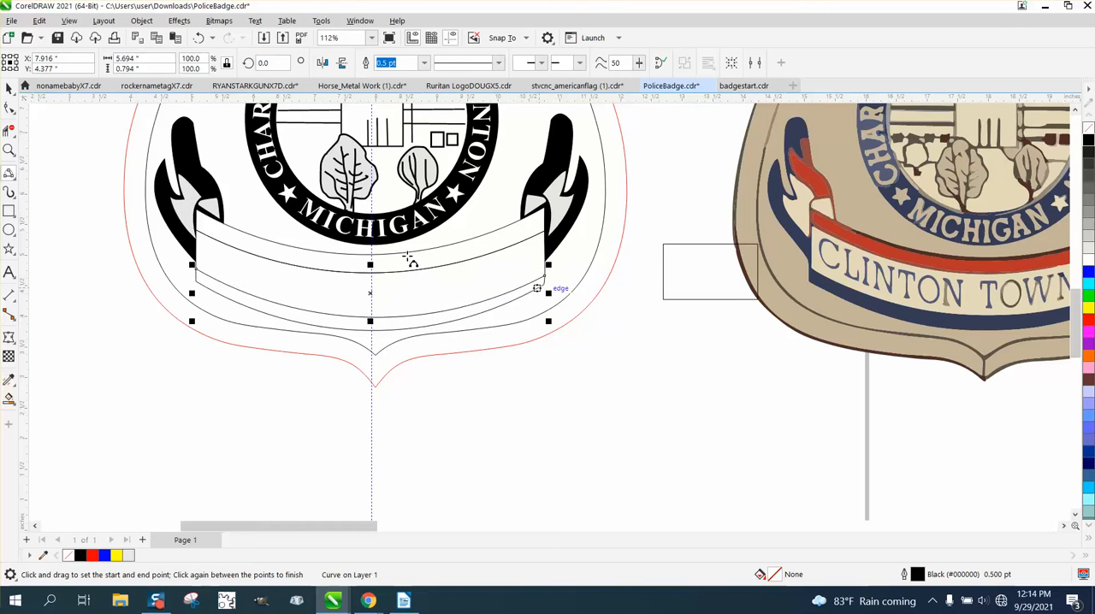
Step: Move the right end node of the lower curve slightly upward so it crosses the banner's right side
{"action": "left_click", "coordinate": [8, 151]}
{"action": "left_click_drag", "start_coordinate": [521, 280], "coordinate": [615, 337]}
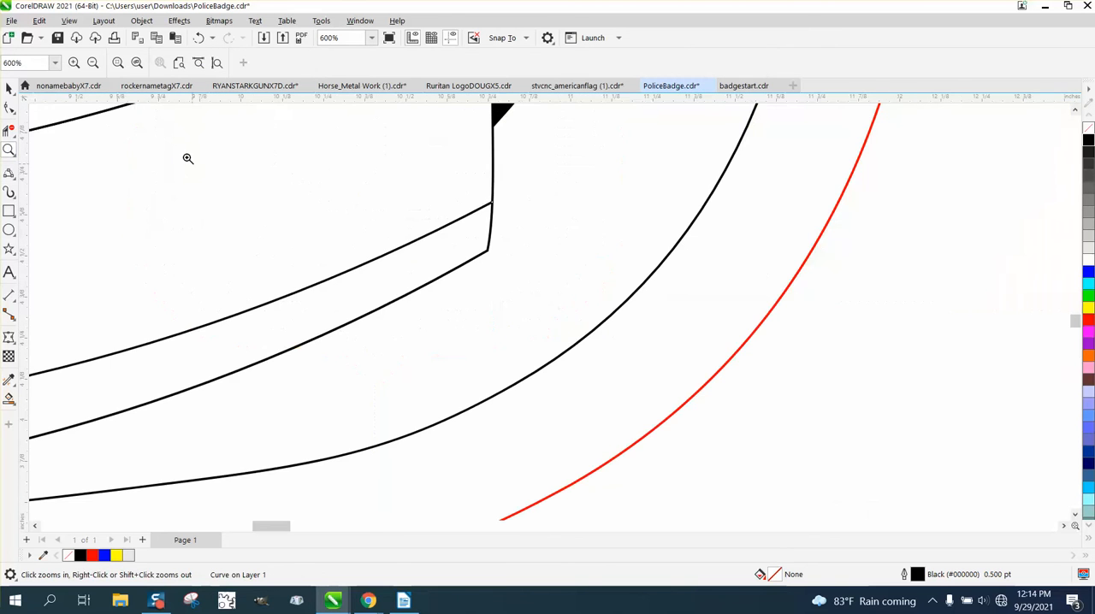
{"action": "left_click", "coordinate": [9, 107]}
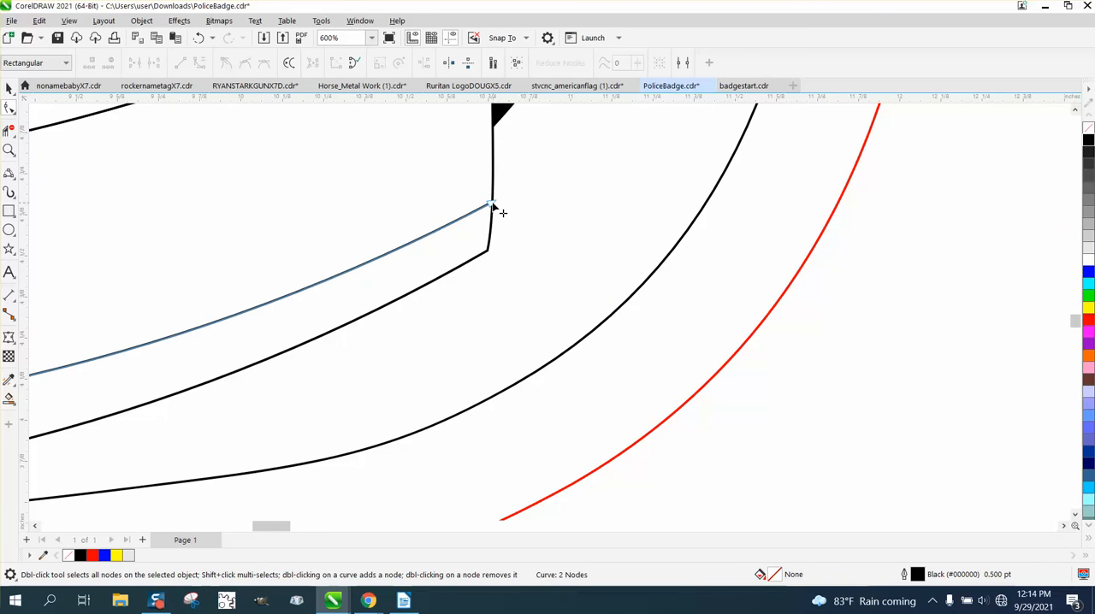
{"action": "left_click_drag", "start_coordinate": [494, 205], "coordinate": [493, 188]}
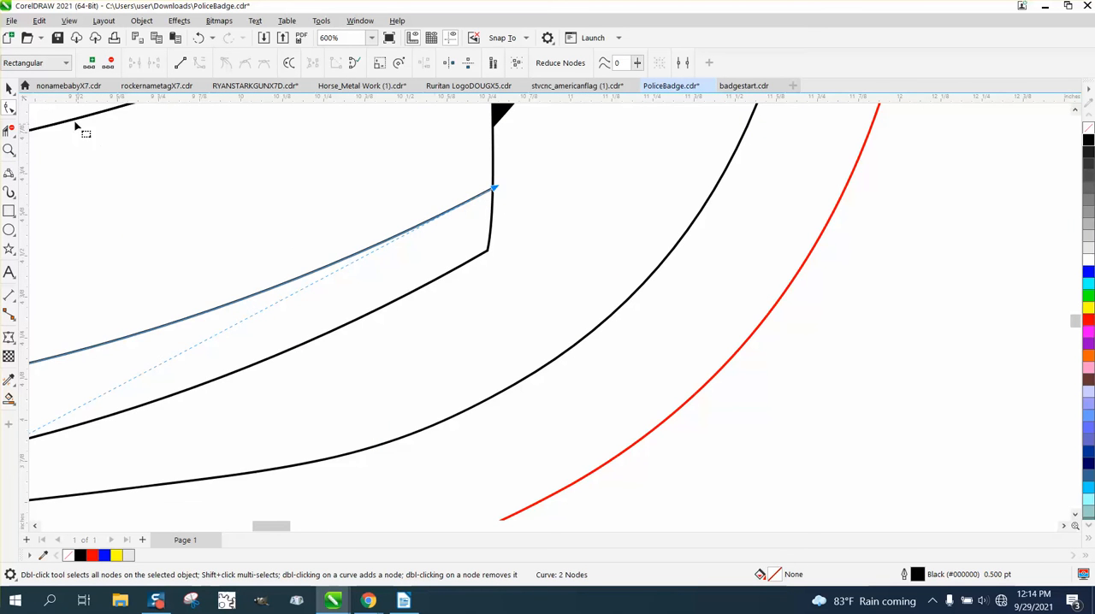
{"action": "scroll", "coordinate": [518, 360], "scroll_direction": "down", "scroll_amount": 5}
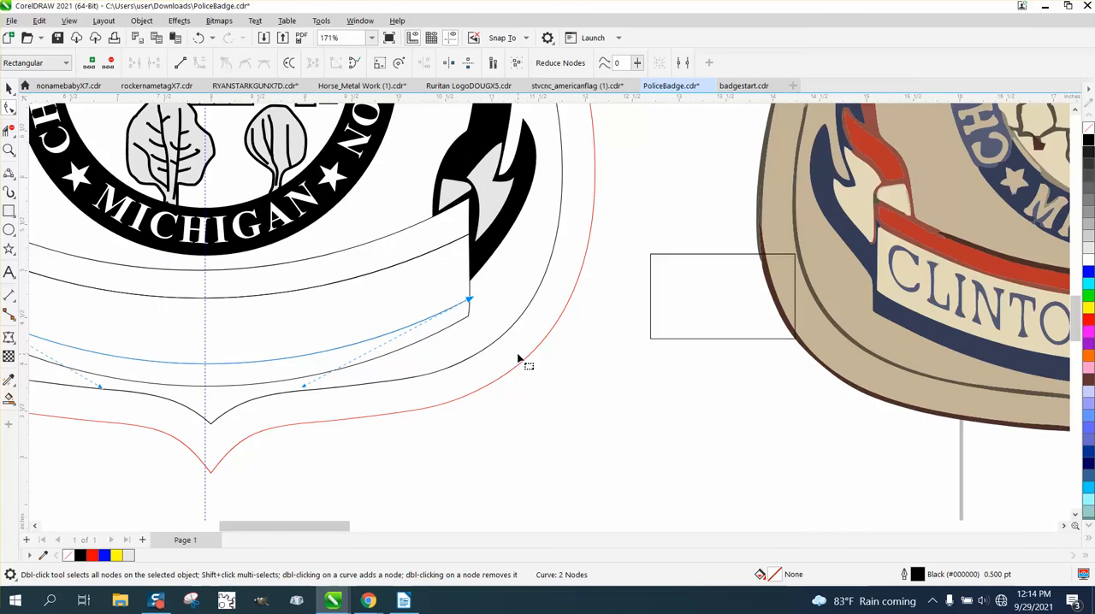
{"action": "scroll", "coordinate": [511, 368], "scroll_direction": "down", "scroll_amount": 1}
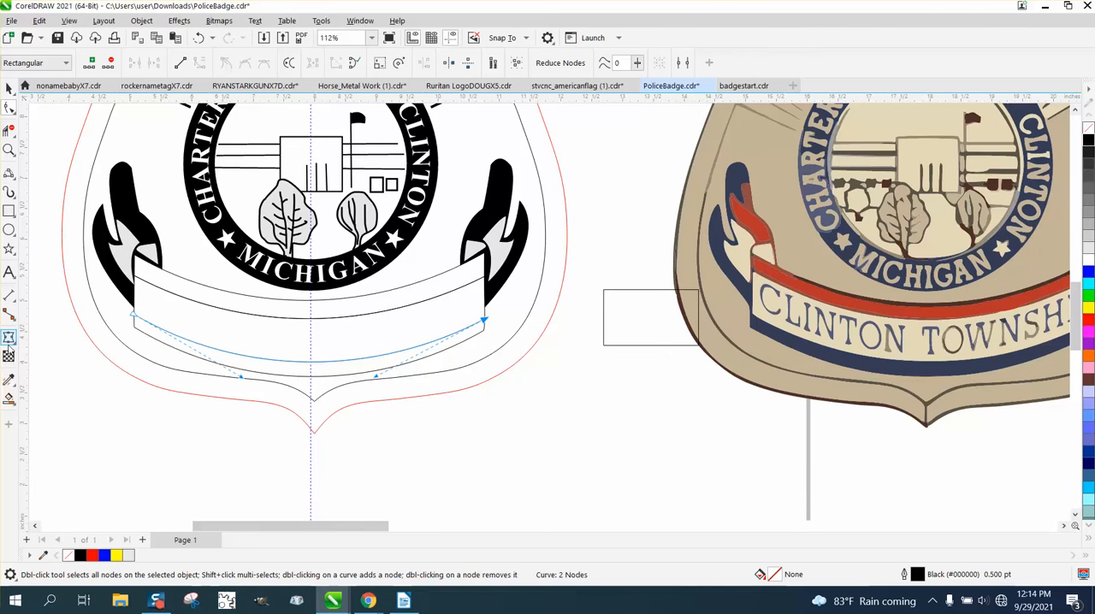
Step: Try a light grey Smart Fill on the banner's bottom stripe, and undo it
{"action": "left_click", "coordinate": [8, 398]}
{"action": "left_click", "coordinate": [268, 367]}
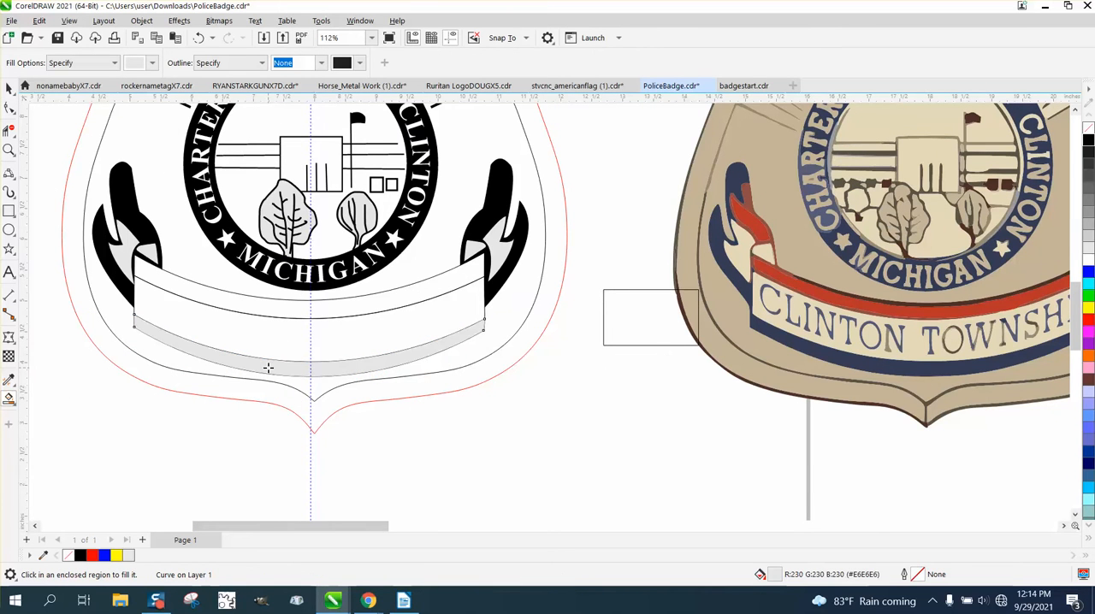
{"action": "left_click", "coordinate": [198, 38]}
Step: Set the Smart Fill colour to black and fill the banner's bottom stripe
{"action": "left_click", "coordinate": [152, 63]}
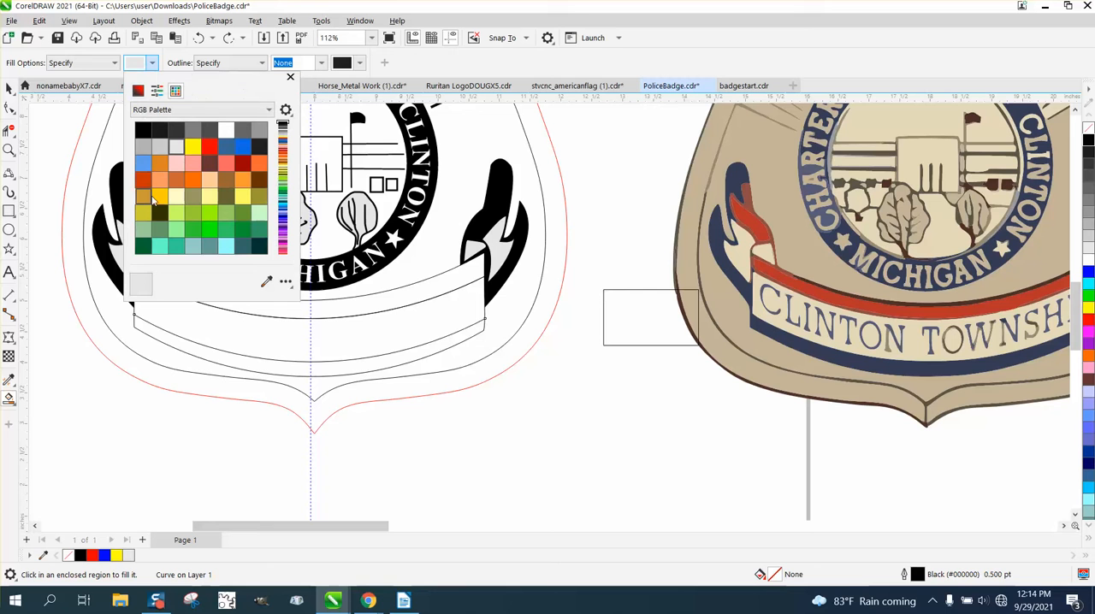
{"action": "left_click", "coordinate": [142, 129]}
{"action": "left_click", "coordinate": [260, 370]}
{"action": "left_click", "coordinate": [282, 373]}
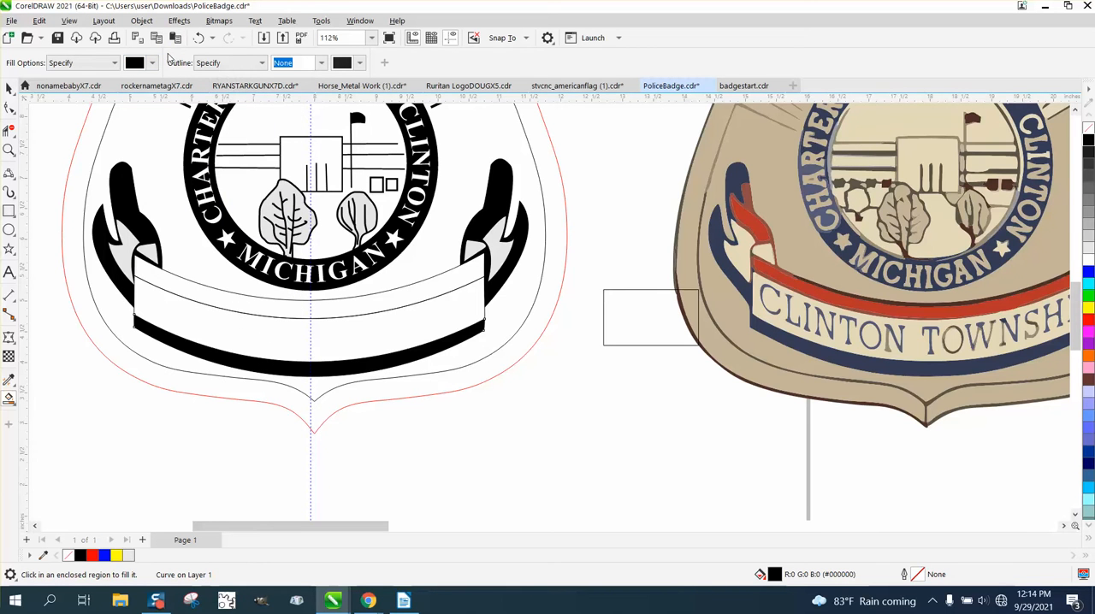
{"action": "left_click", "coordinate": [198, 37]}
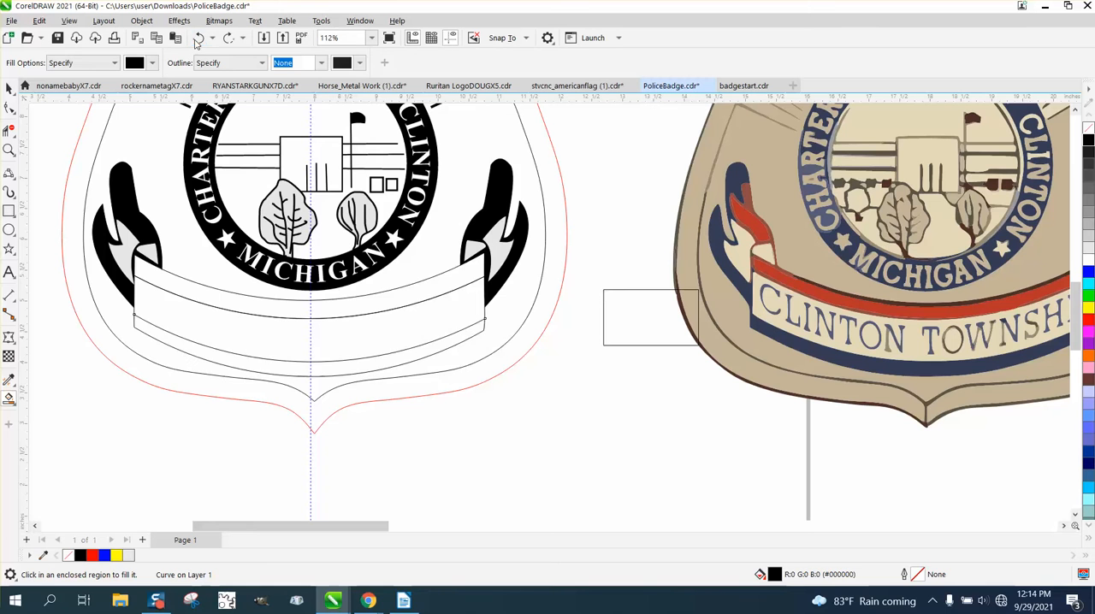
{"action": "left_click", "coordinate": [229, 38]}
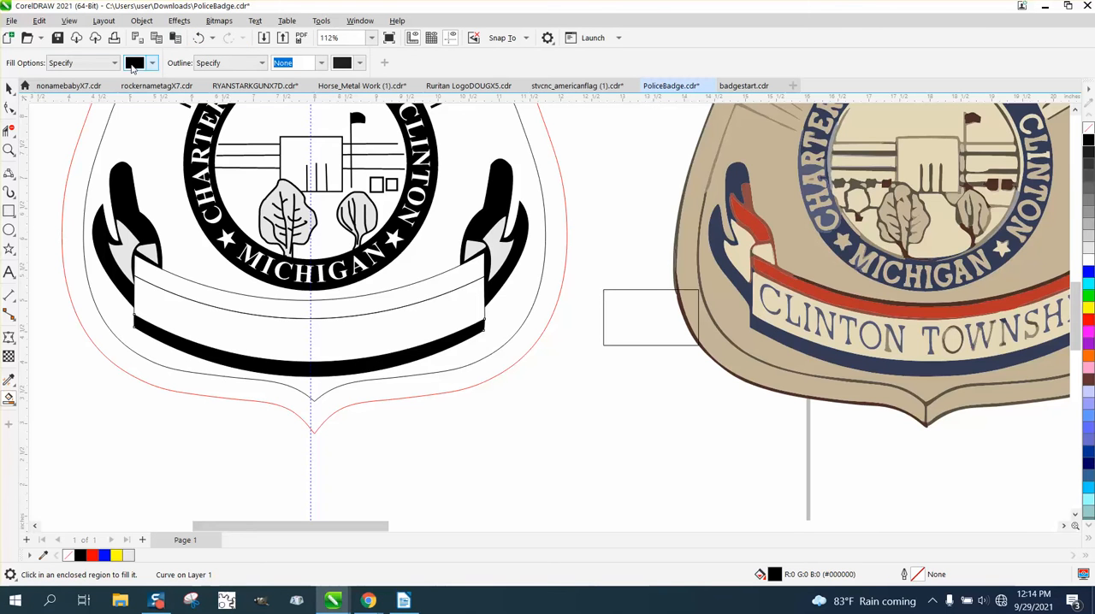
Step: Set the Smart Fill colour to dark grey (RGB 102, 102, 102) and fill the banner's top stripe and the black parts of both ribbon tails
{"action": "left_click", "coordinate": [116, 64]}
{"action": "left_click", "coordinate": [117, 67]}
{"action": "left_click", "coordinate": [153, 63]}
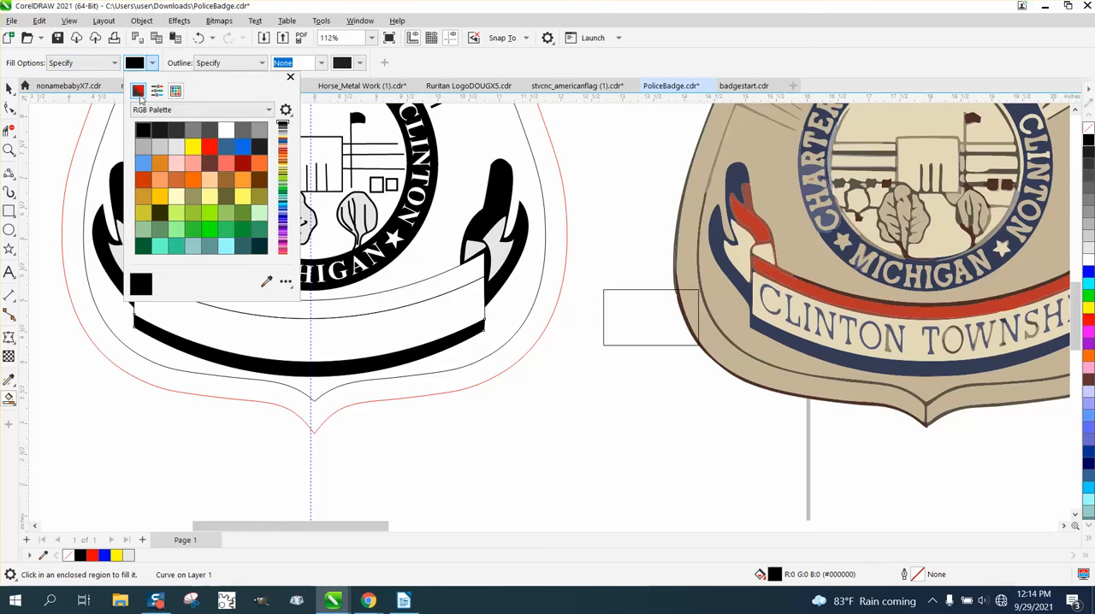
{"action": "left_click", "coordinate": [243, 131]}
{"action": "left_click", "coordinate": [370, 305]}
{"action": "left_click", "coordinate": [370, 305]}
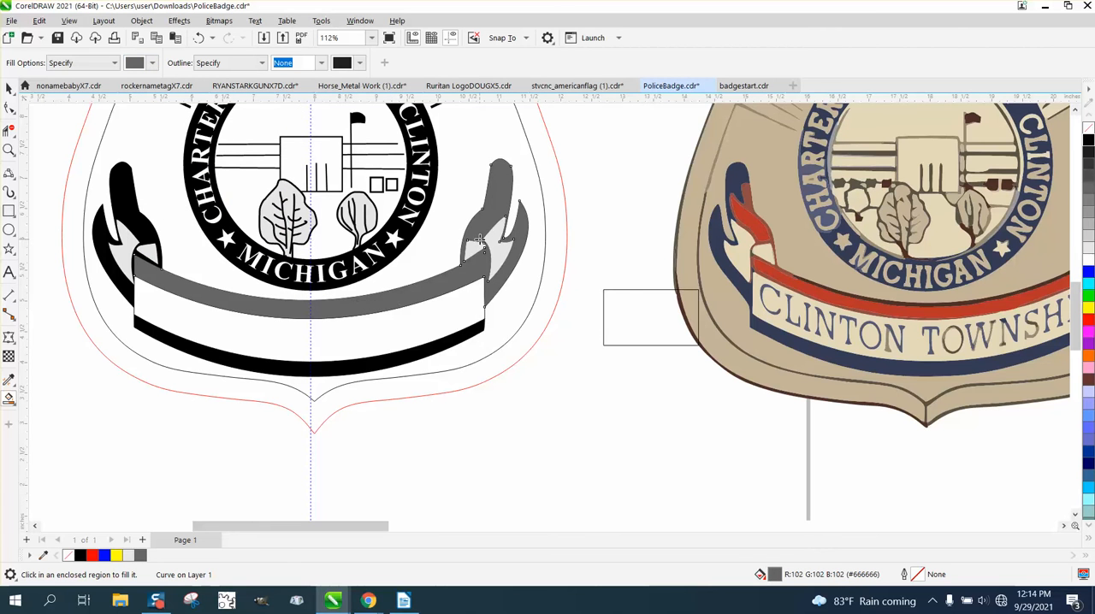
{"action": "left_click", "coordinate": [128, 198]}
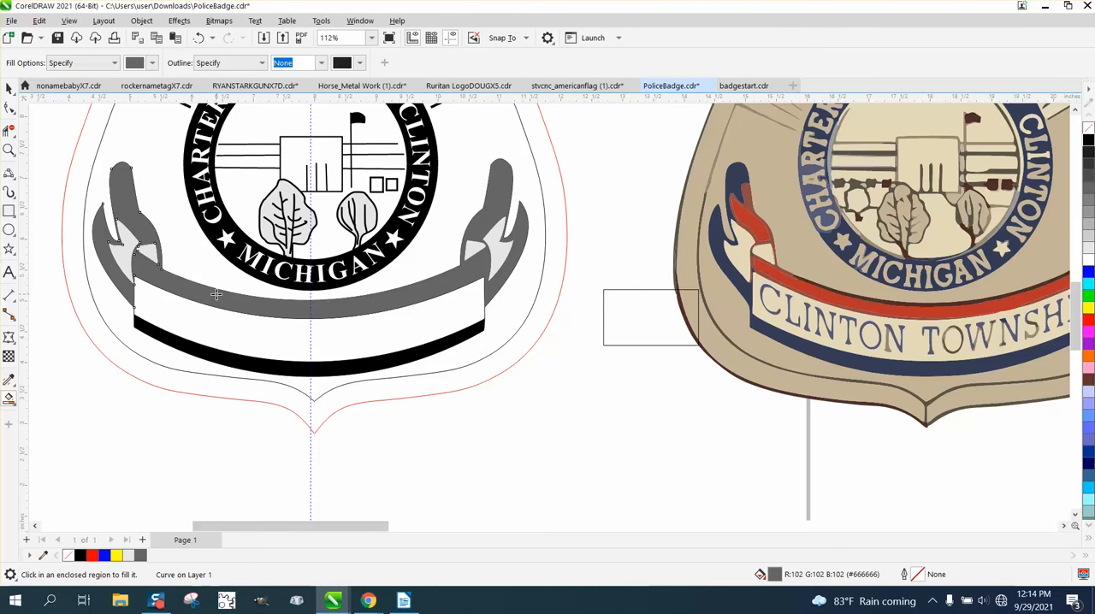
Step: Smart Fill the banner's white centre panel, place the resulting shape below the page, and remove its fill to leave a 0.5 pt black outline
{"action": "scroll", "coordinate": [147, 286], "scroll_direction": "down", "scroll_amount": 1}
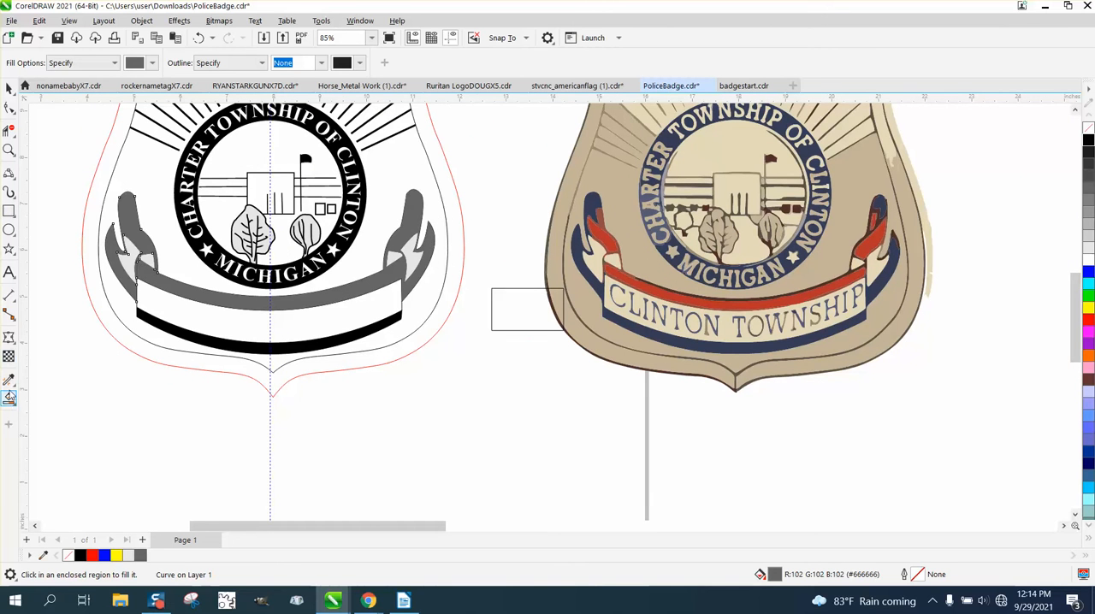
{"action": "left_click", "coordinate": [263, 333]}
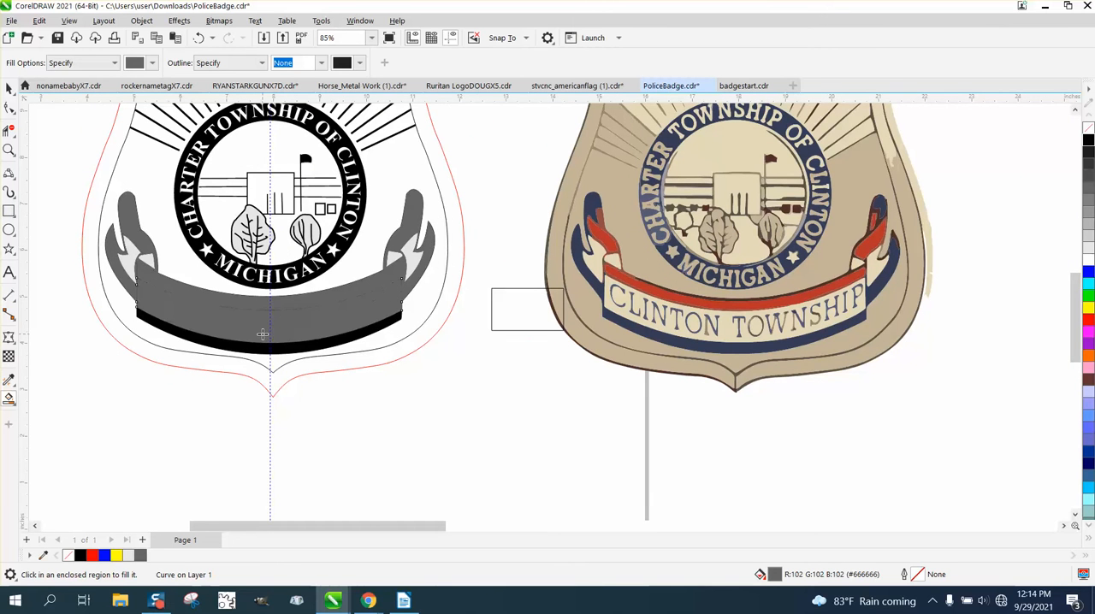
{"action": "key", "text": "ctrl+z"}
{"action": "left_click", "coordinate": [293, 317]}
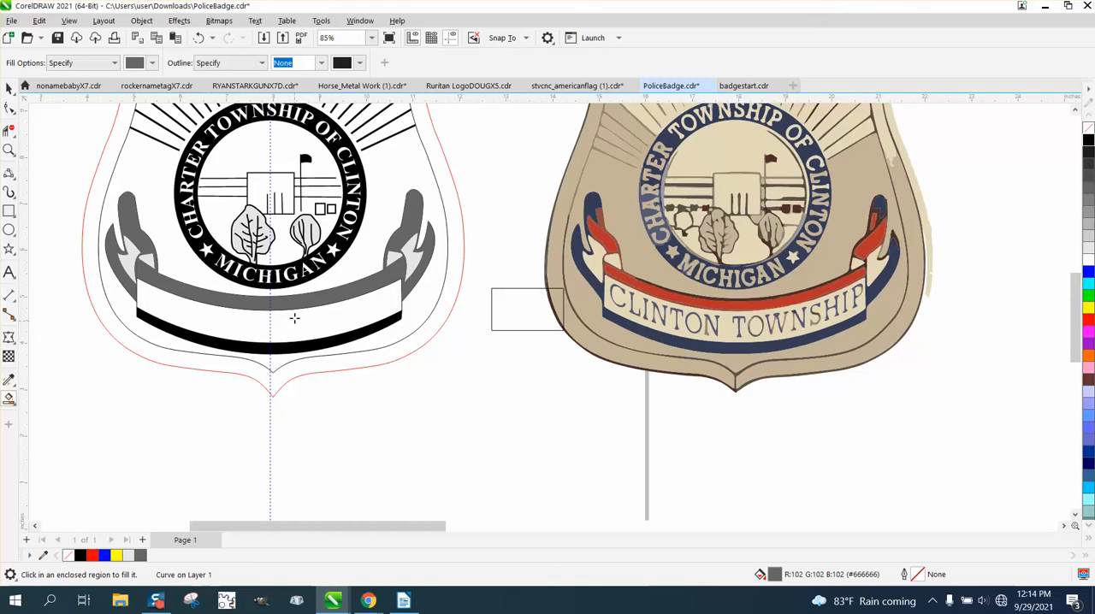
{"action": "scroll", "coordinate": [296, 313], "scroll_direction": "down", "scroll_amount": 2}
{"action": "scroll", "coordinate": [296, 313], "scroll_direction": "down", "scroll_amount": 3}
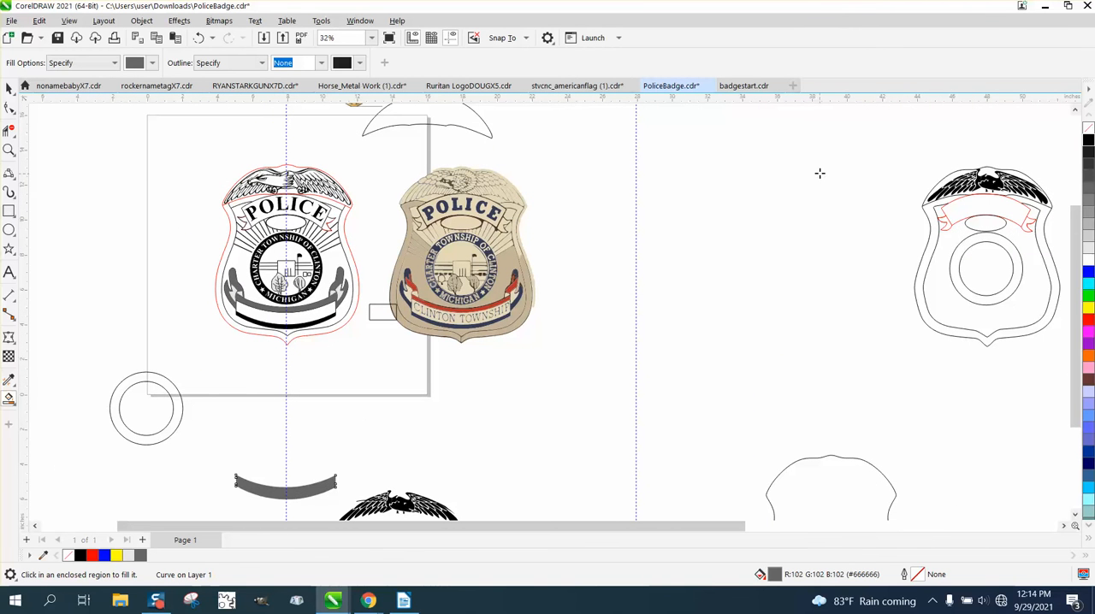
{"action": "left_click", "coordinate": [1087, 128]}
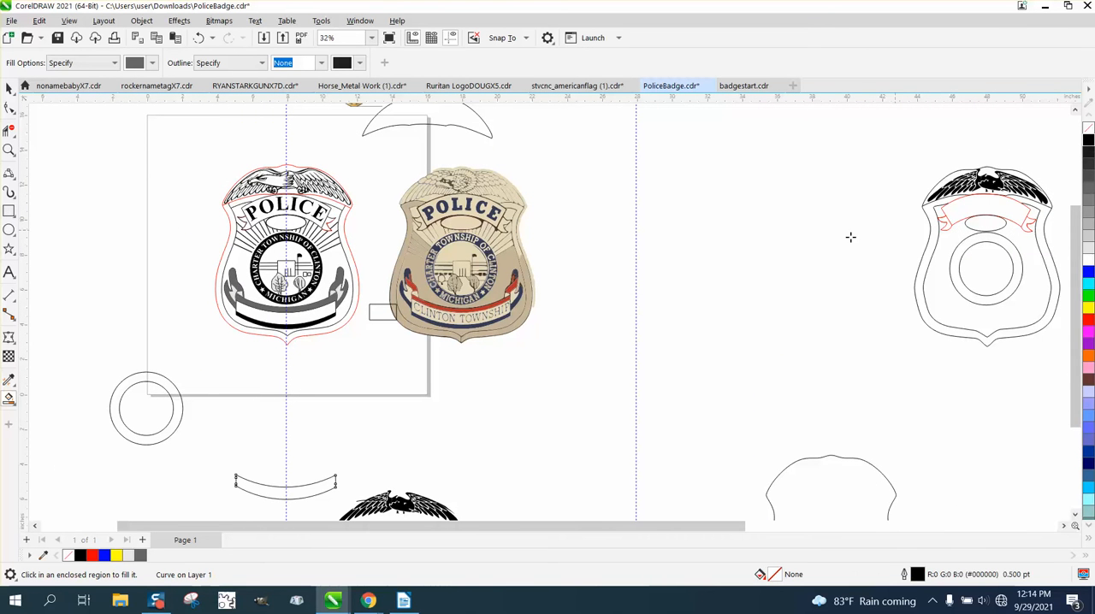
Step: Add the artistic text "CLINTON TOWNSHIP" in capitals in the empty area below the reference badge
{"action": "left_click", "coordinate": [8, 150]}
{"action": "left_click_drag", "start_coordinate": [403, 300], "coordinate": [669, 409]}
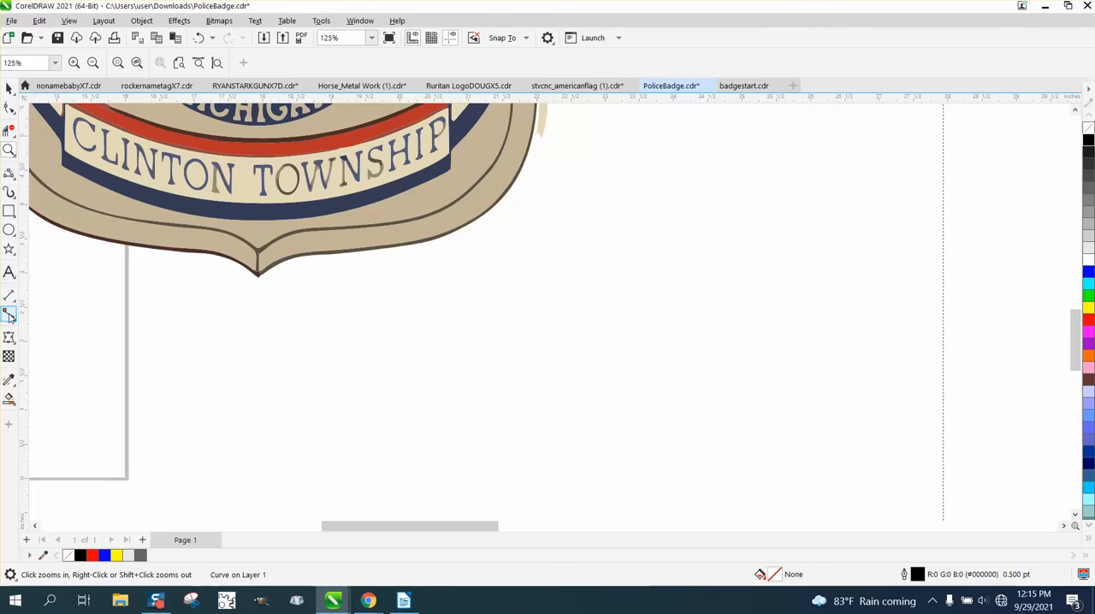
{"action": "left_click", "coordinate": [9, 272]}
{"action": "left_click", "coordinate": [261, 359]}
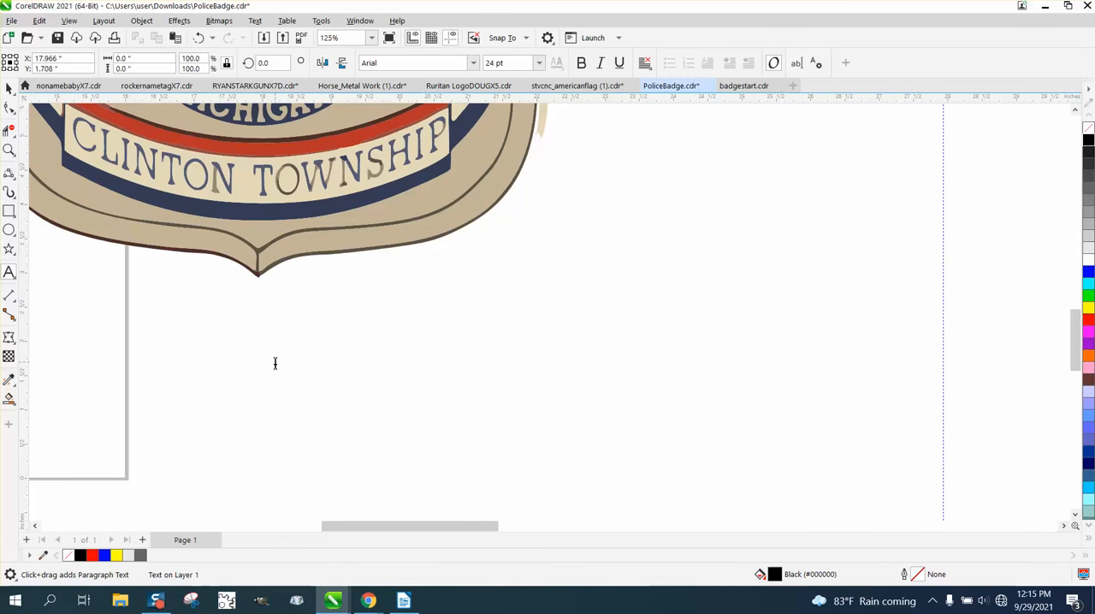
{"action": "type", "text": "clinton"}
{"action": "key", "text": "BackSpace"}
{"action": "key", "text": "BackSpace"}
{"action": "key", "text": "BackSpace"}
{"action": "key", "text": "BackSpace"}
{"action": "key", "text": "BackSpace"}
{"action": "key", "text": "BackSpace"}
{"action": "key", "text": "BackSpace"}
{"action": "type", "text": "CLOI"}
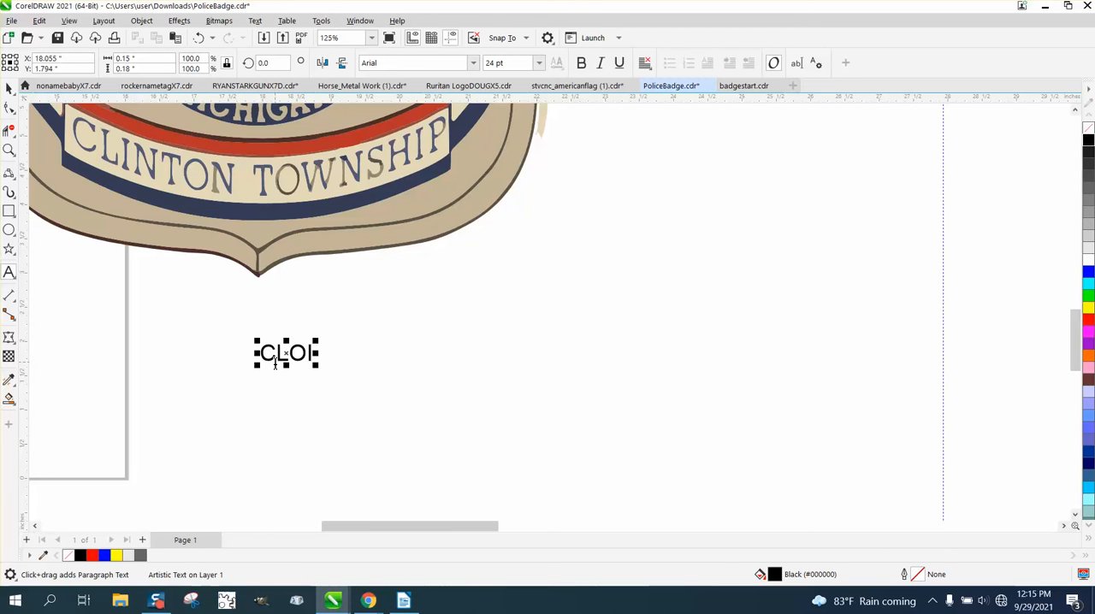
{"action": "key", "text": "BackSpace"}
{"action": "key", "text": "BackSpace"}
{"action": "type", "text": "I"}
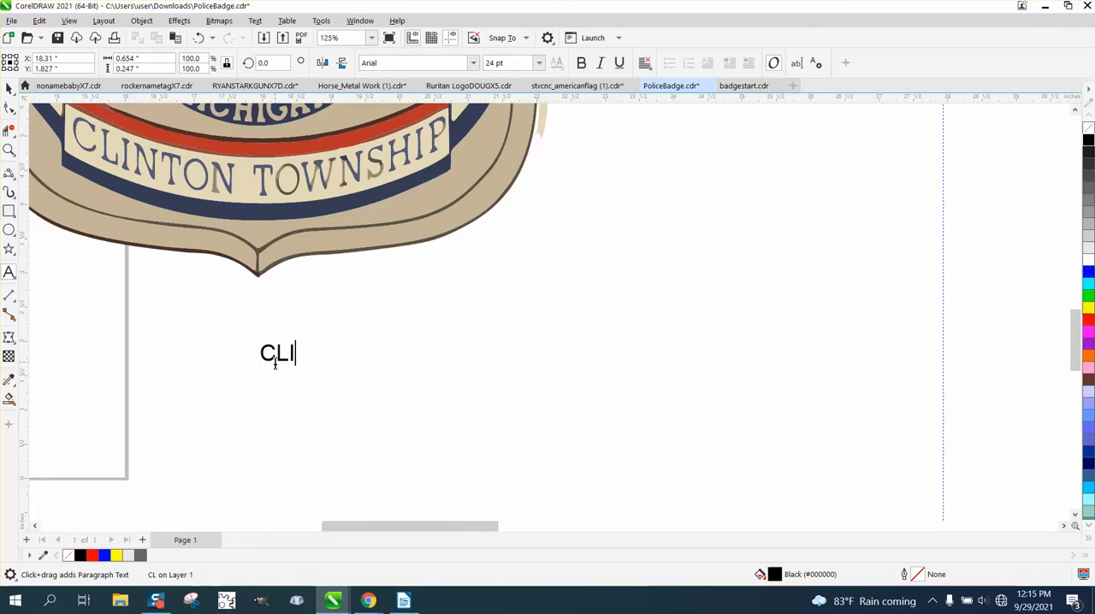
{"action": "type", "text": "NTON"}
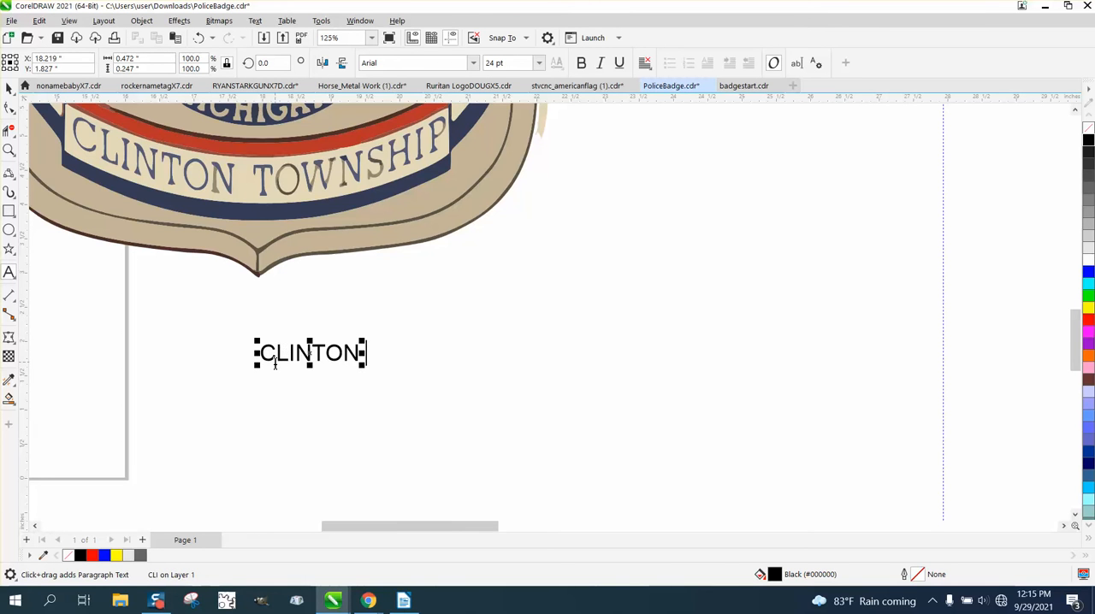
{"action": "type", "text": " TOWN"}
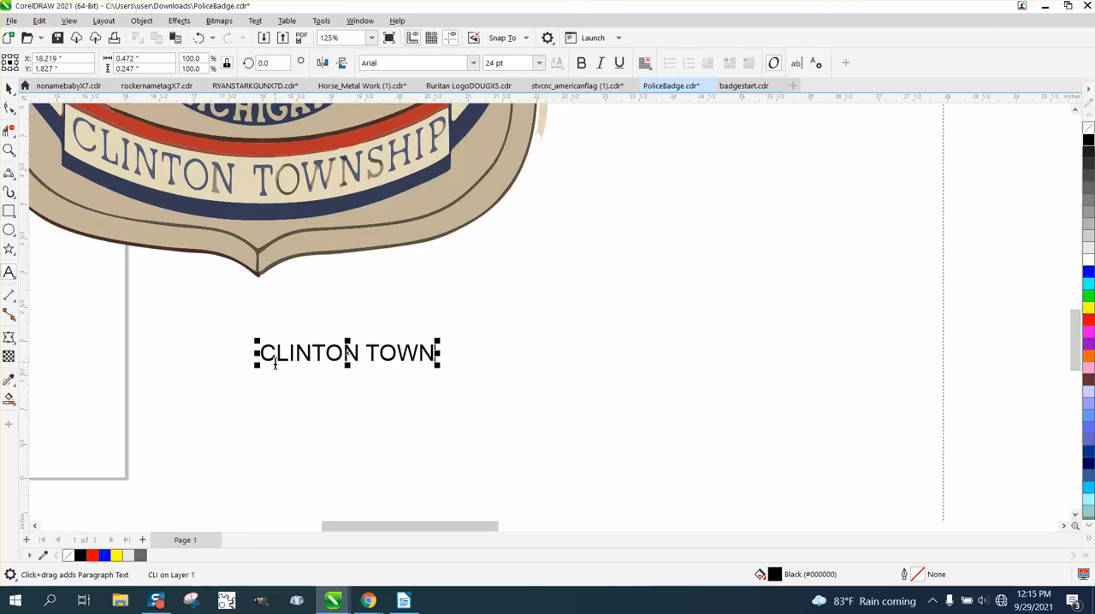
{"action": "type", "text": "WHIP"}
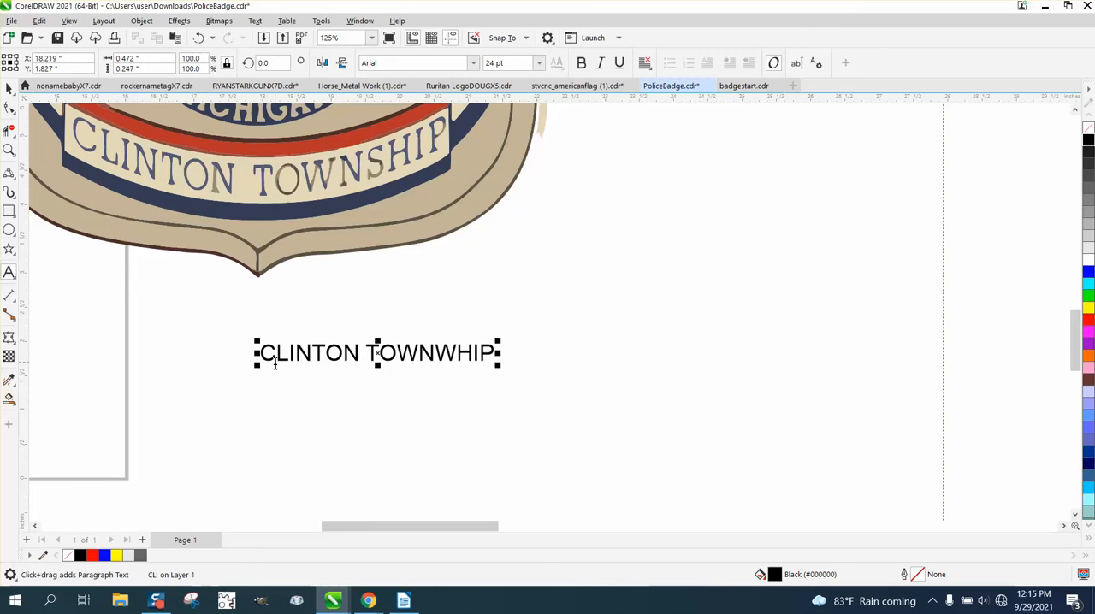
{"action": "key", "text": "BackSpace"}
{"action": "key", "text": "BackSpace"}
{"action": "key", "text": "BackSpace"}
{"action": "key", "text": "BackSpace"}
{"action": "type", "text": "S"}
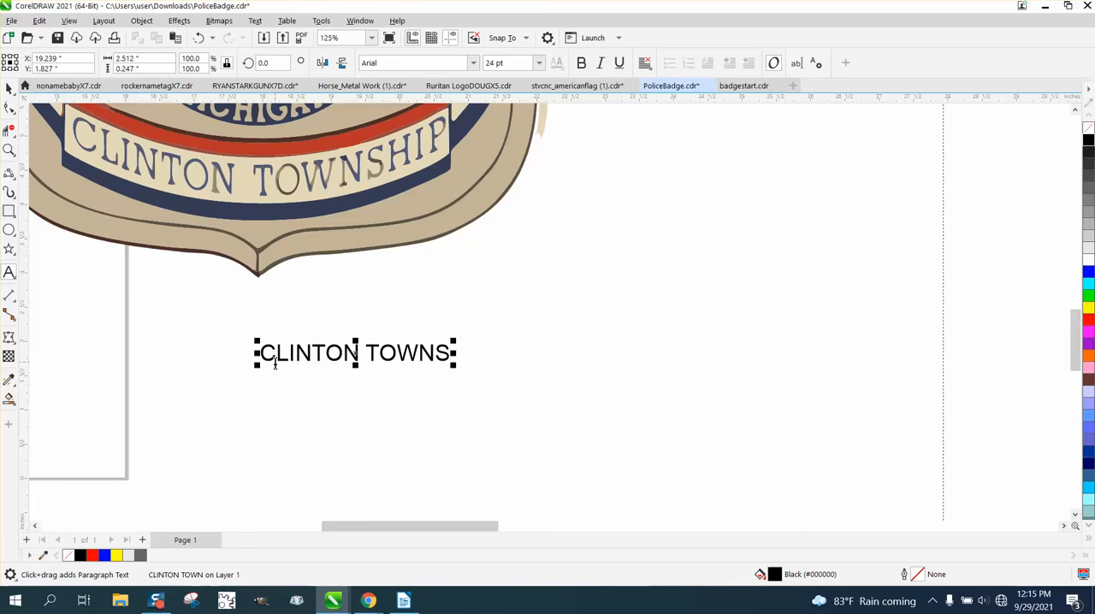
{"action": "type", "text": "HIP"}
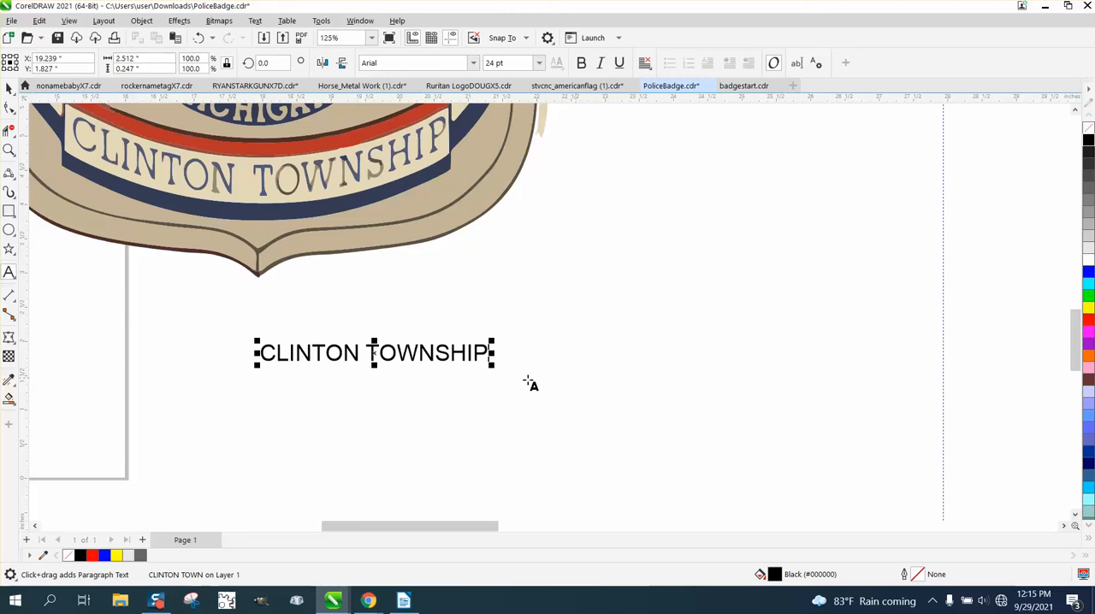
Step: Enlarge the CLINTON TOWNSHIP text to about 33.2 pt and set it in bold Times New Roman
{"action": "left_click_drag", "start_coordinate": [491, 366], "coordinate": [579, 404]}
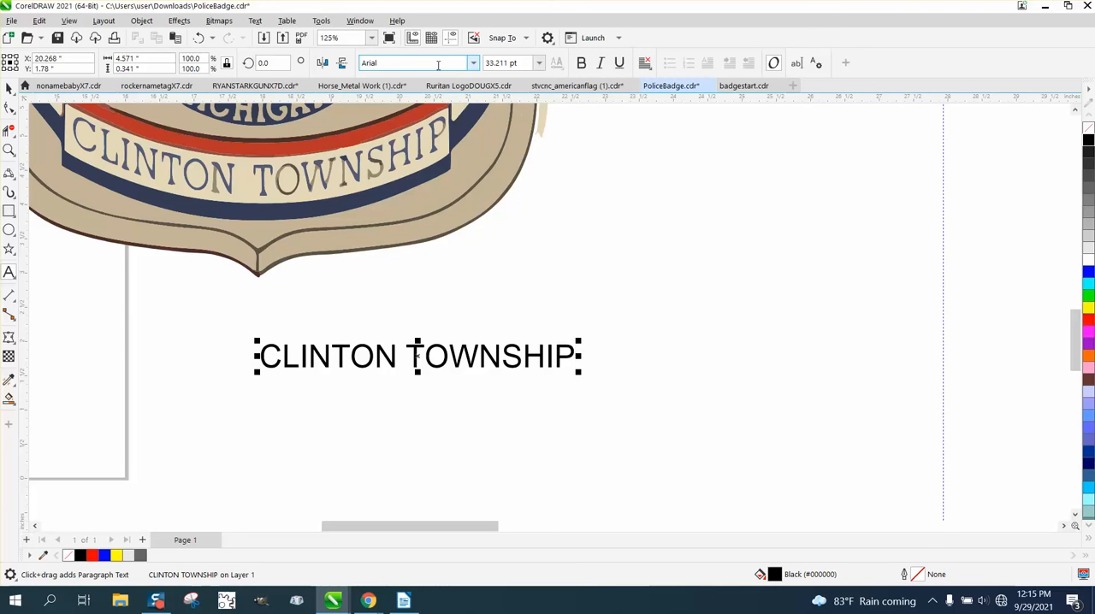
{"action": "left_click", "coordinate": [472, 65]}
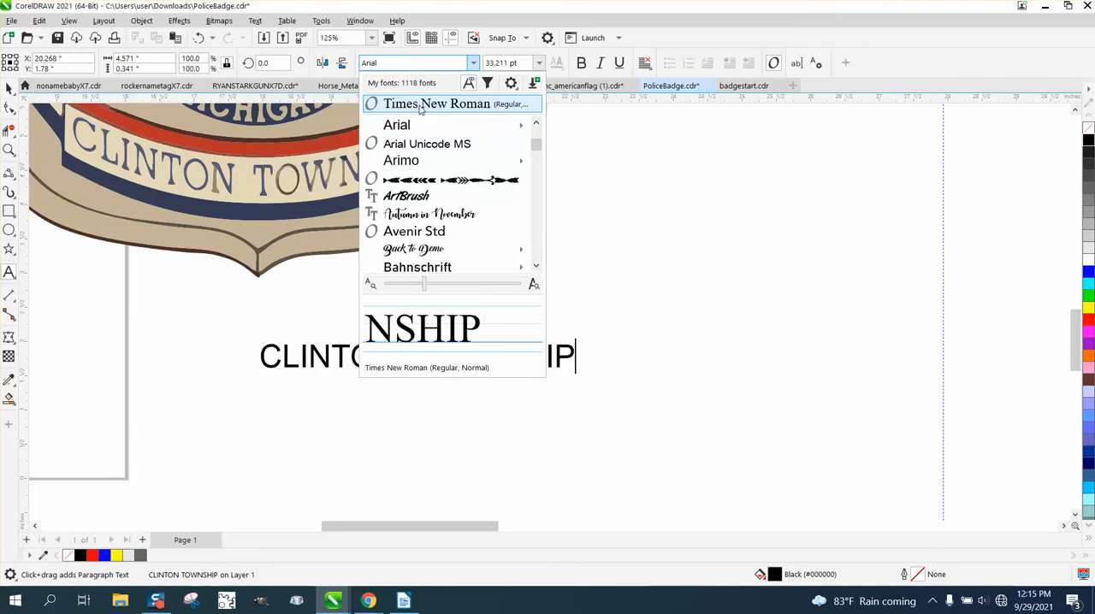
{"action": "left_click", "coordinate": [418, 103]}
{"action": "key", "text": "ctrl+space"}
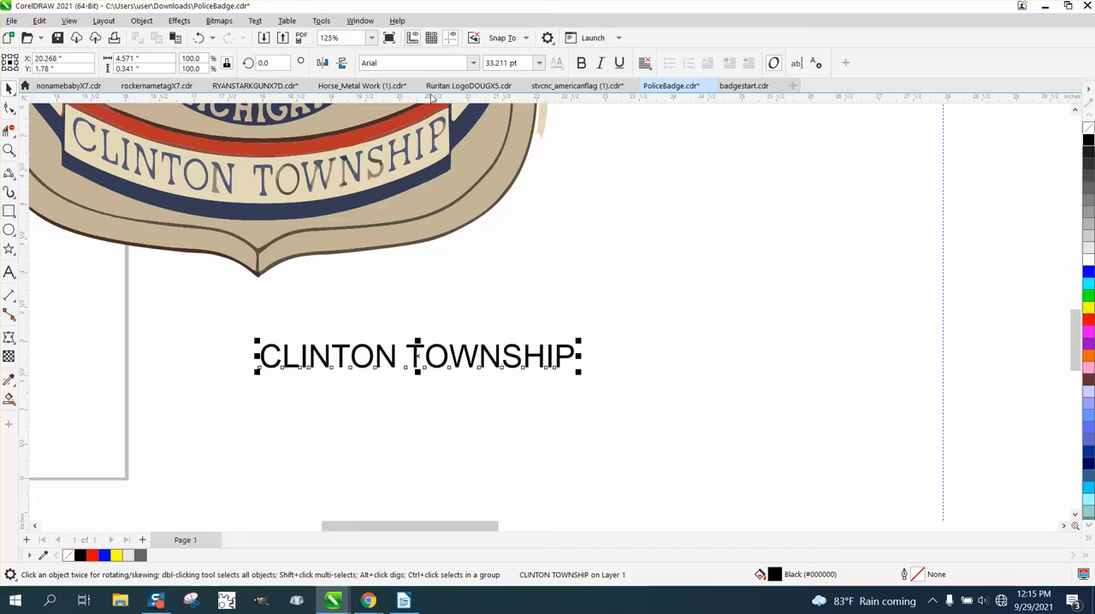
{"action": "left_click", "coordinate": [471, 65]}
{"action": "left_click", "coordinate": [412, 104]}
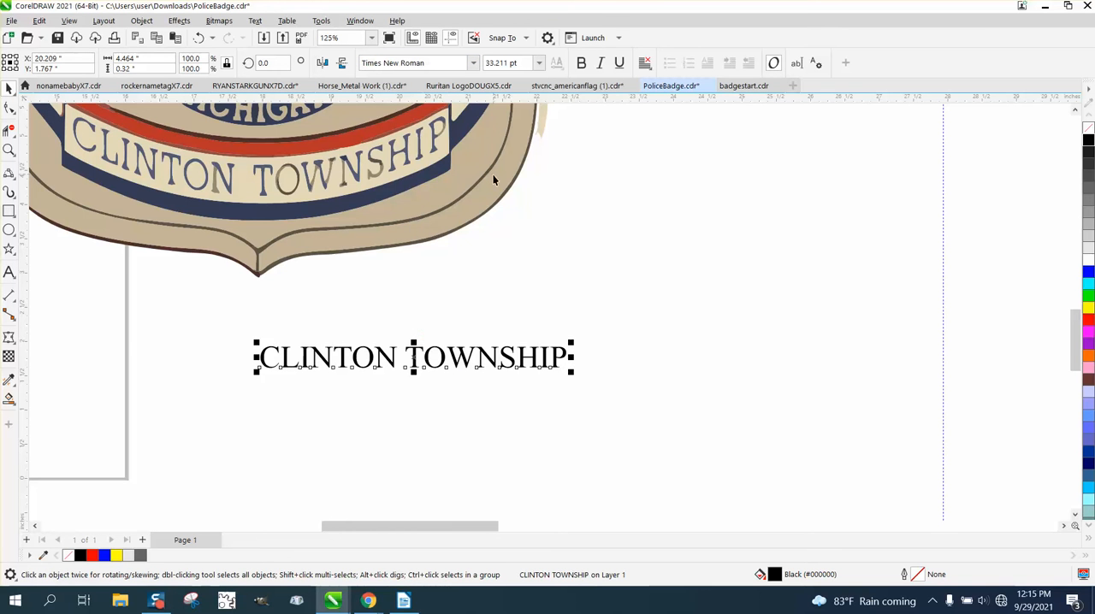
{"action": "left_click", "coordinate": [580, 63]}
{"action": "scroll", "coordinate": [572, 257], "scroll_direction": "down", "scroll_amount": 3}
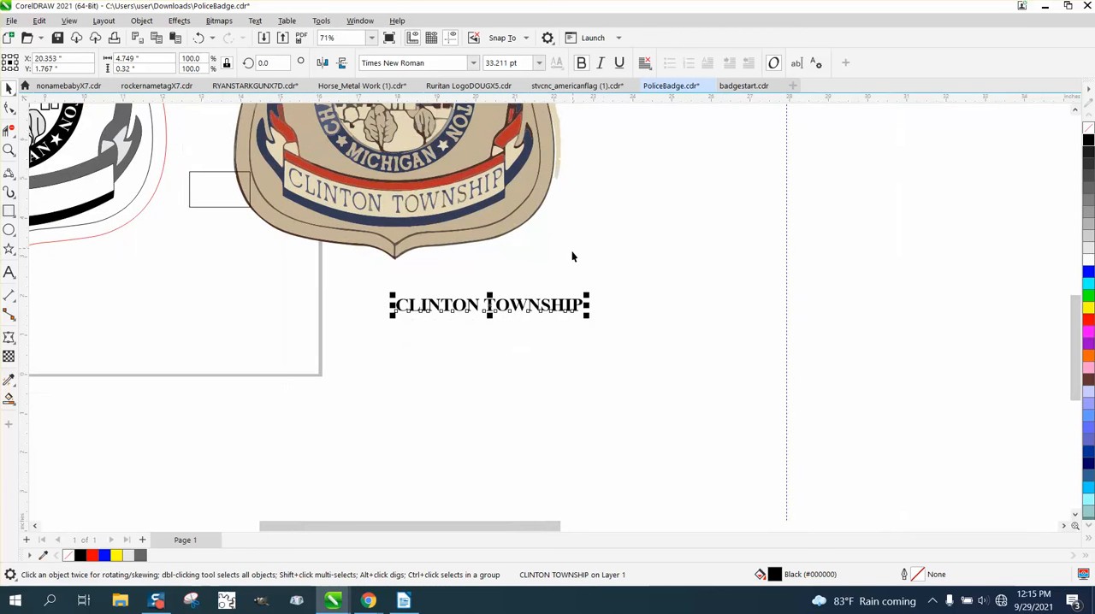
Step: Centre the CLINTON TOWNSHIP text below the reference badge and enlarge it to about 39.1 pt
{"action": "left_click_drag", "start_coordinate": [590, 294], "coordinate": [631, 276]}
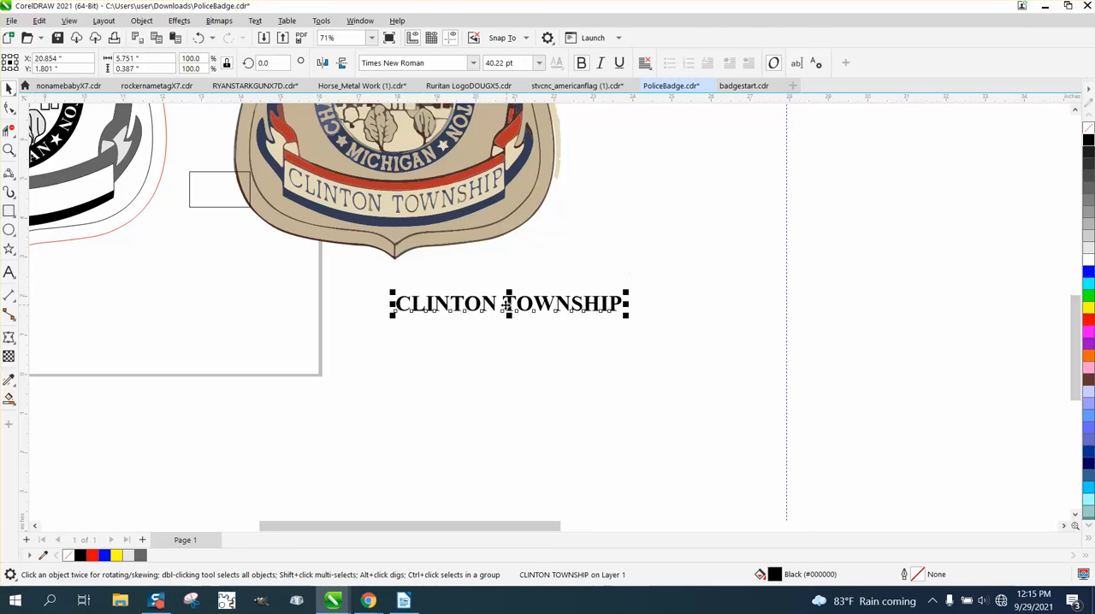
{"action": "left_click_drag", "start_coordinate": [489, 299], "coordinate": [396, 305]}
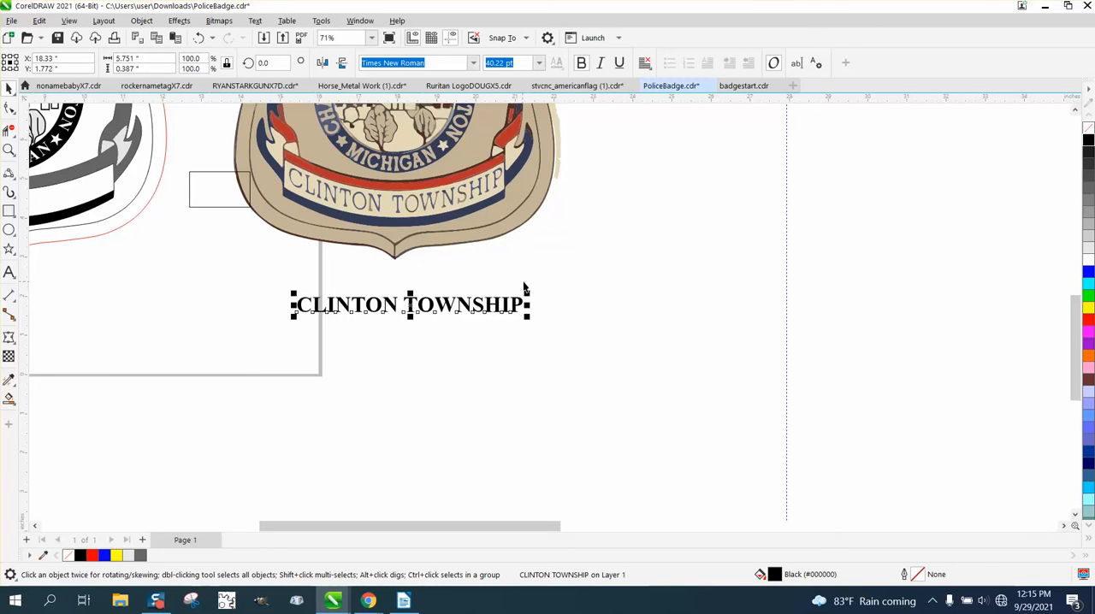
{"action": "left_click_drag", "start_coordinate": [528, 293], "coordinate": [521, 289]}
{"action": "scroll", "coordinate": [588, 305], "scroll_direction": "down", "scroll_amount": 2}
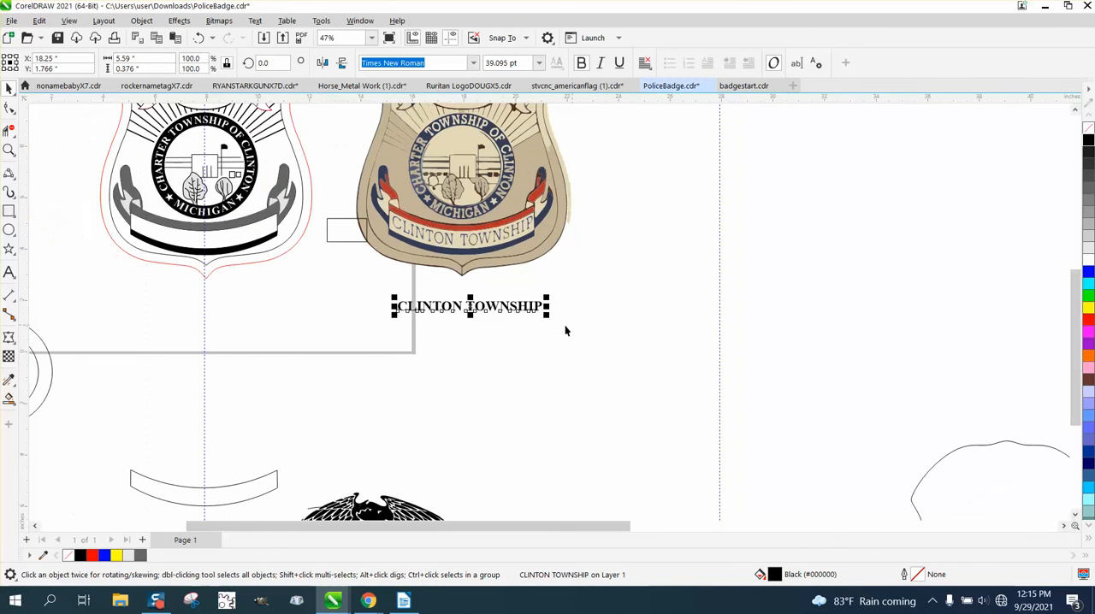
Step: Move the curved banner outline 10 inches up and 20 inches right, and place the CLINTON TOWNSHIP text just above it
{"action": "left_click", "coordinate": [244, 484]}
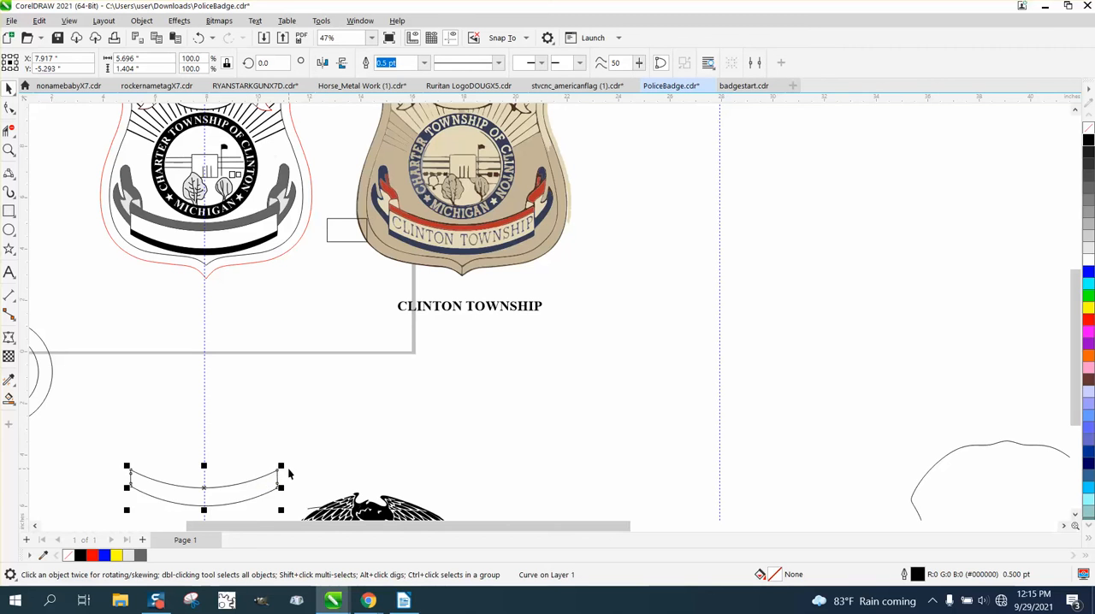
{"action": "key", "text": "Up"}
{"action": "key", "text": "Right"}
{"action": "key", "text": "Right"}
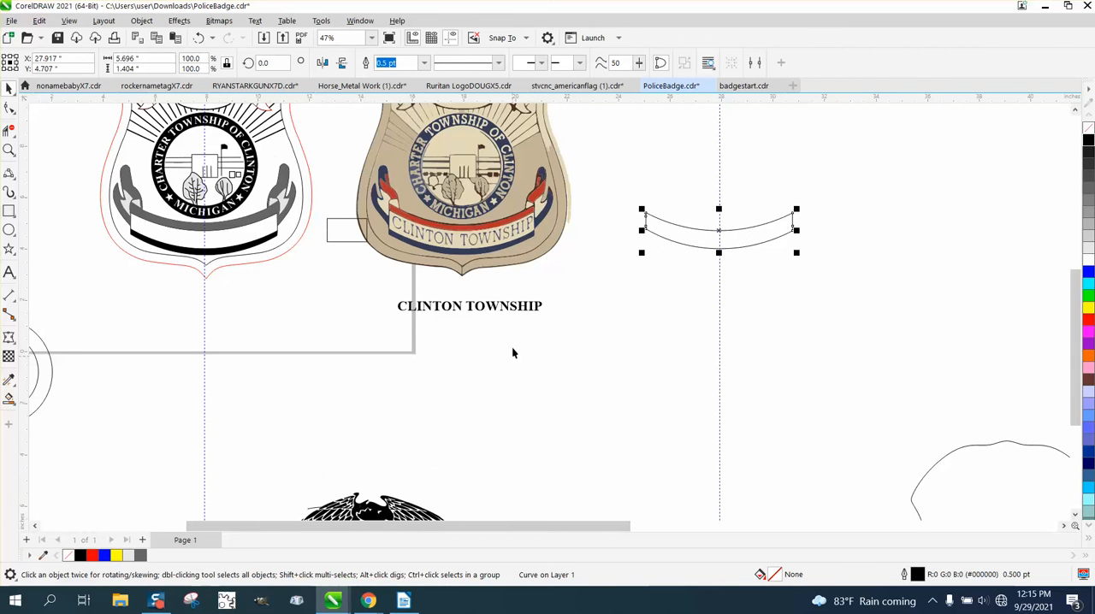
{"action": "left_click_drag", "start_coordinate": [492, 313], "coordinate": [744, 192]}
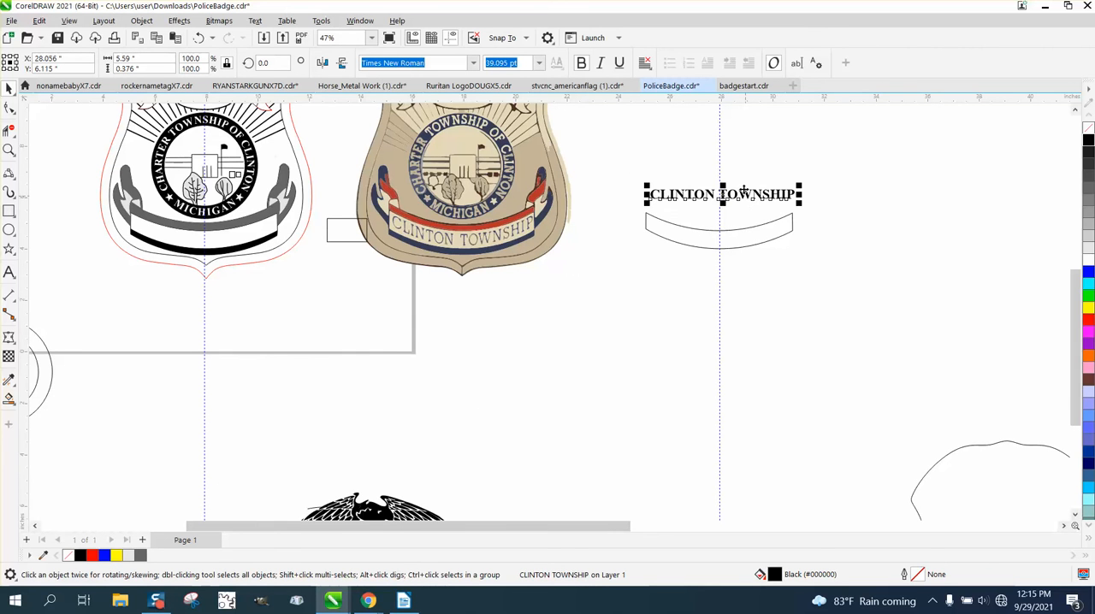
Step: Try fitting the CLINTON TOWNSHIP text to the closed banner outline, and undo it
{"action": "left_click", "coordinate": [255, 20]}
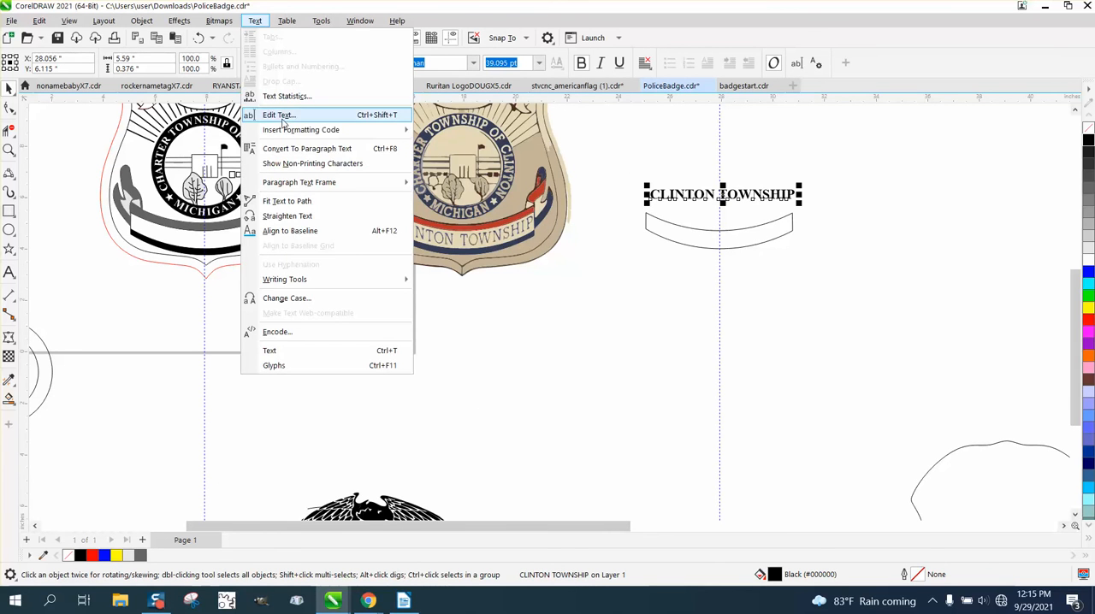
{"action": "left_click", "coordinate": [296, 202]}
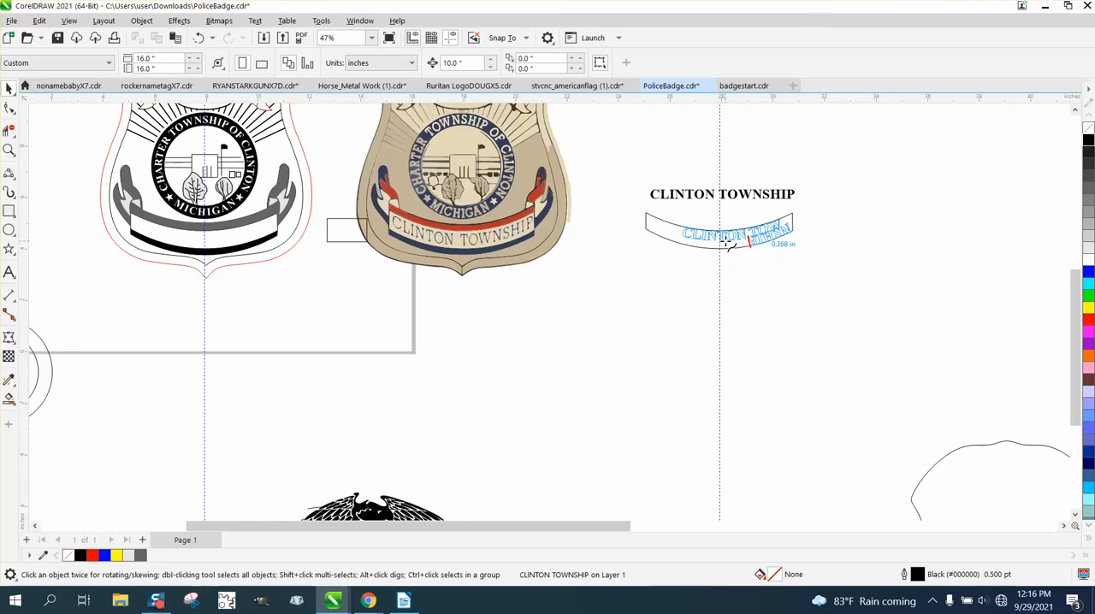
{"action": "left_click", "coordinate": [722, 245]}
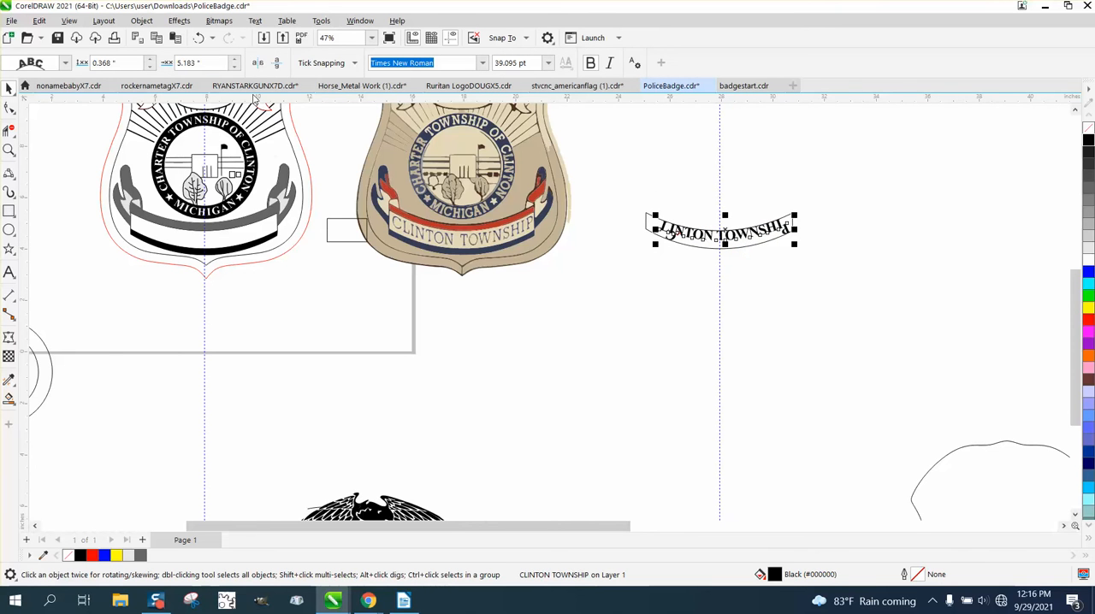
{"action": "left_click", "coordinate": [199, 38]}
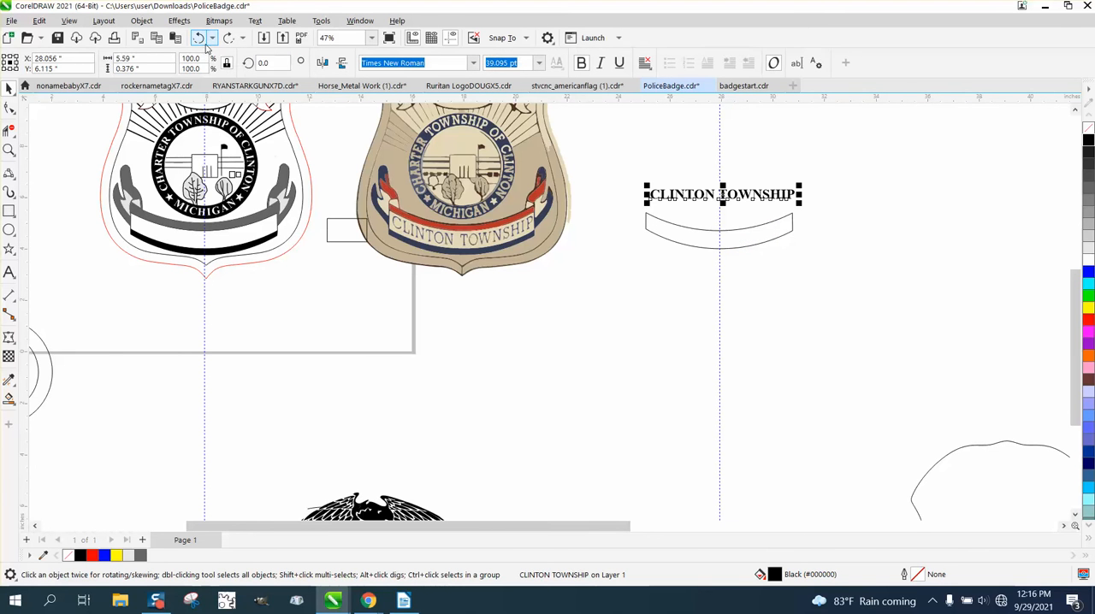
Step: Break the banner outline apart at the lower mid-side node on both its left and right edges
{"action": "left_click", "coordinate": [9, 149]}
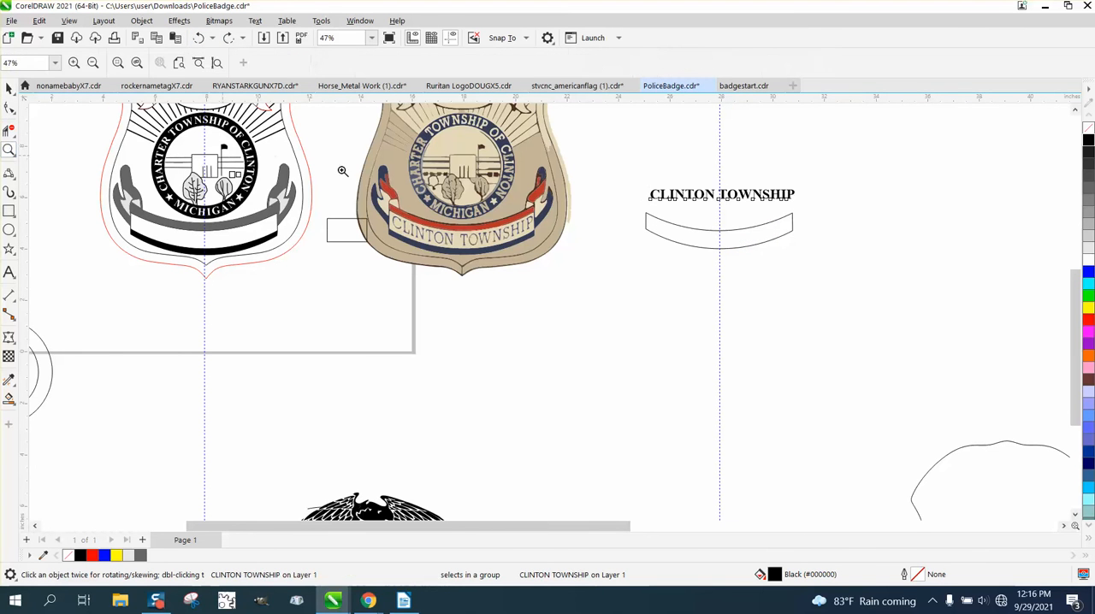
{"action": "left_click_drag", "start_coordinate": [612, 179], "coordinate": [892, 293]}
{"action": "key", "text": "F10"}
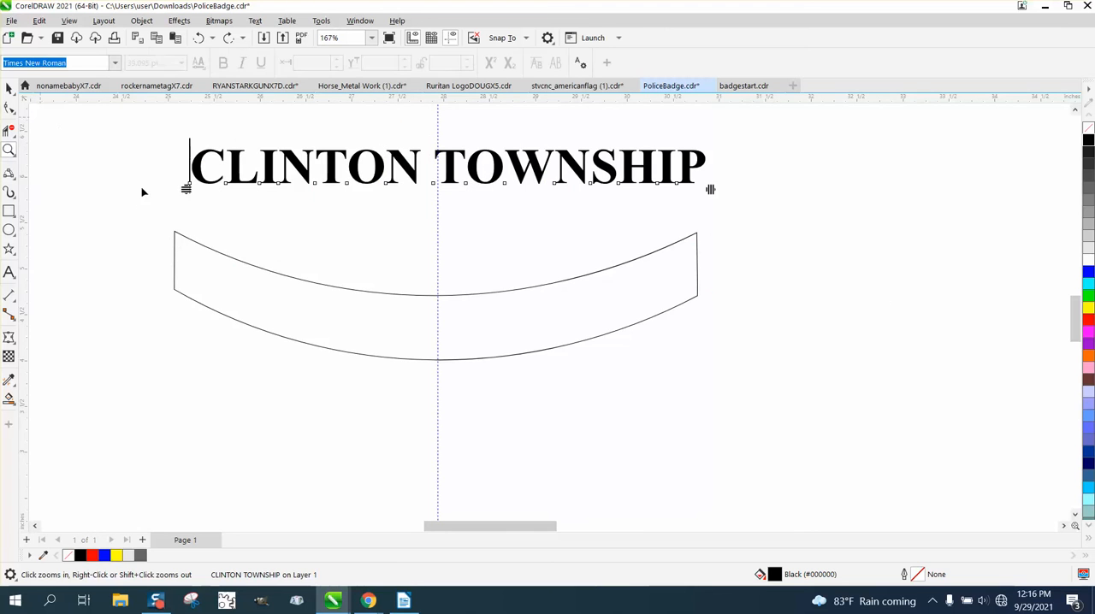
{"action": "left_click", "coordinate": [199, 245]}
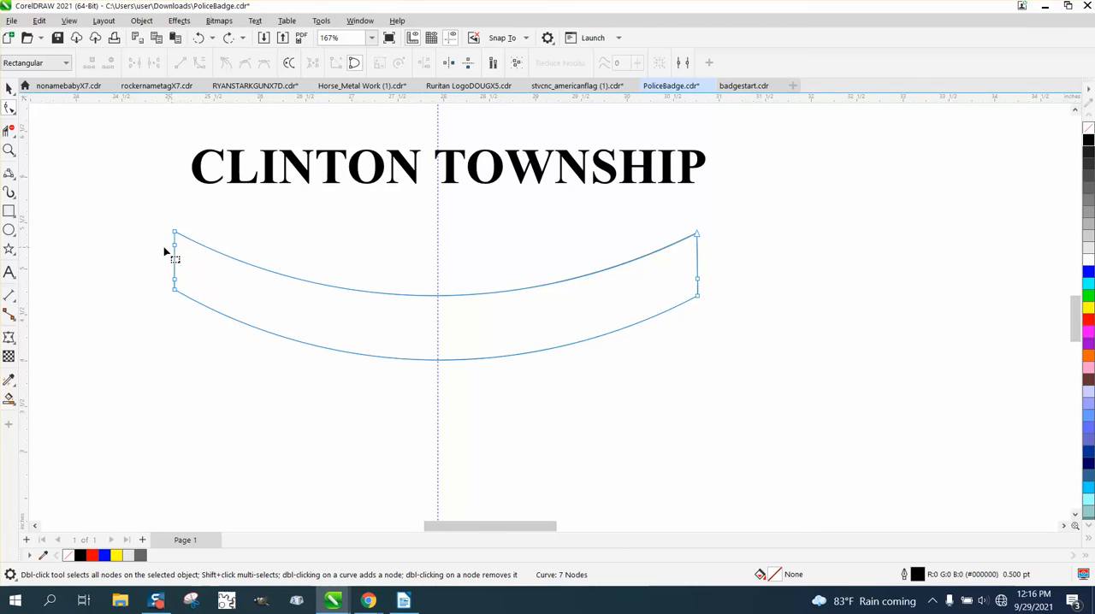
{"action": "left_click_drag", "start_coordinate": [160, 273], "coordinate": [179, 285]}
{"action": "right_click", "coordinate": [176, 280]}
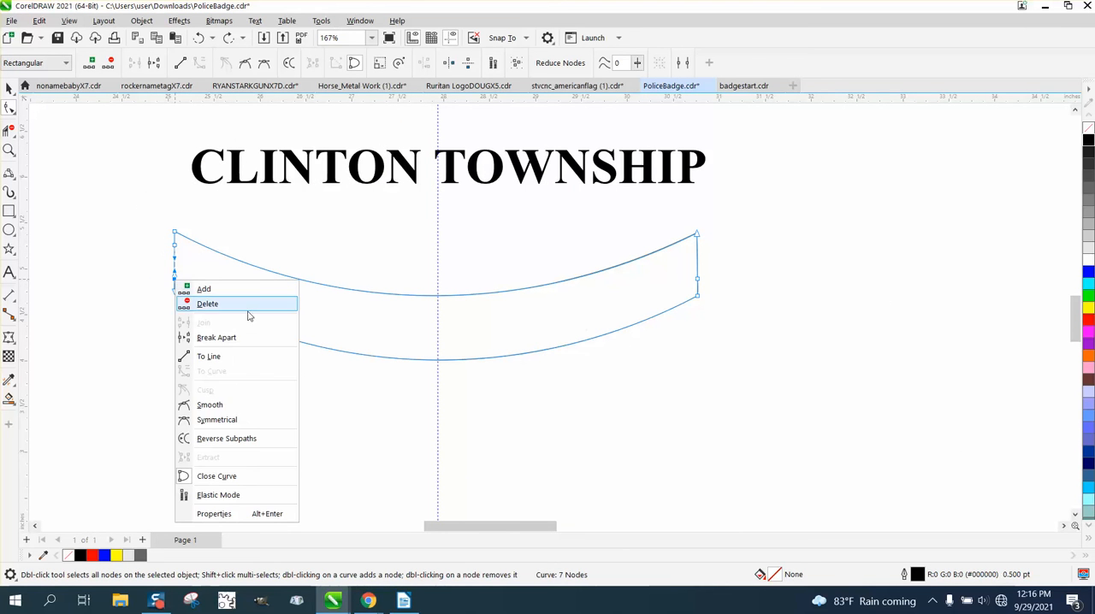
{"action": "left_click", "coordinate": [247, 337]}
{"action": "left_click_drag", "start_coordinate": [679, 268], "coordinate": [701, 291]}
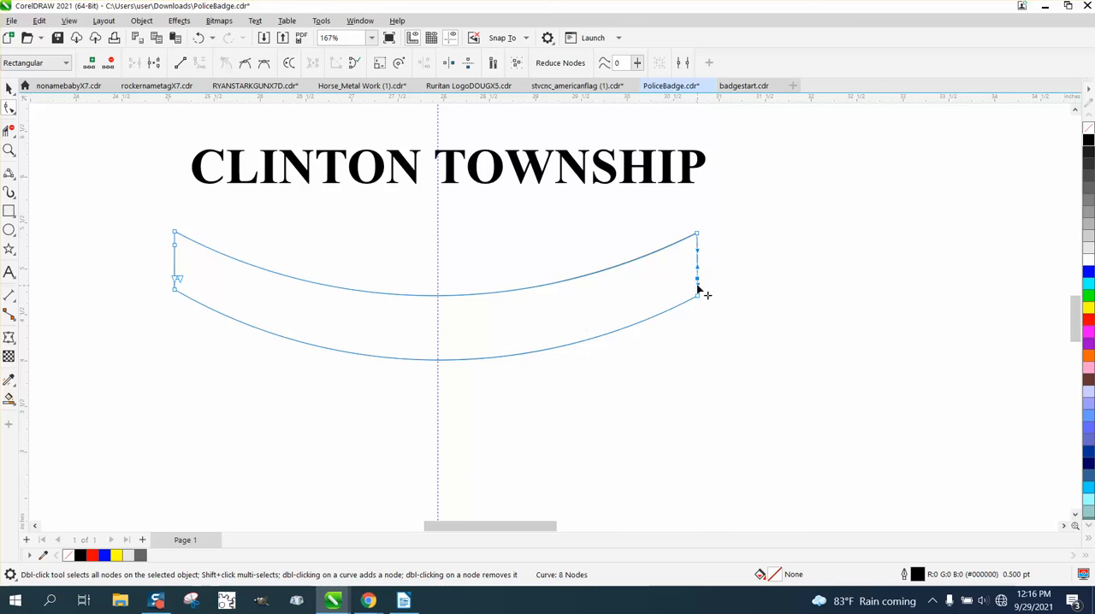
{"action": "right_click", "coordinate": [701, 291]}
{"action": "left_click", "coordinate": [747, 337]}
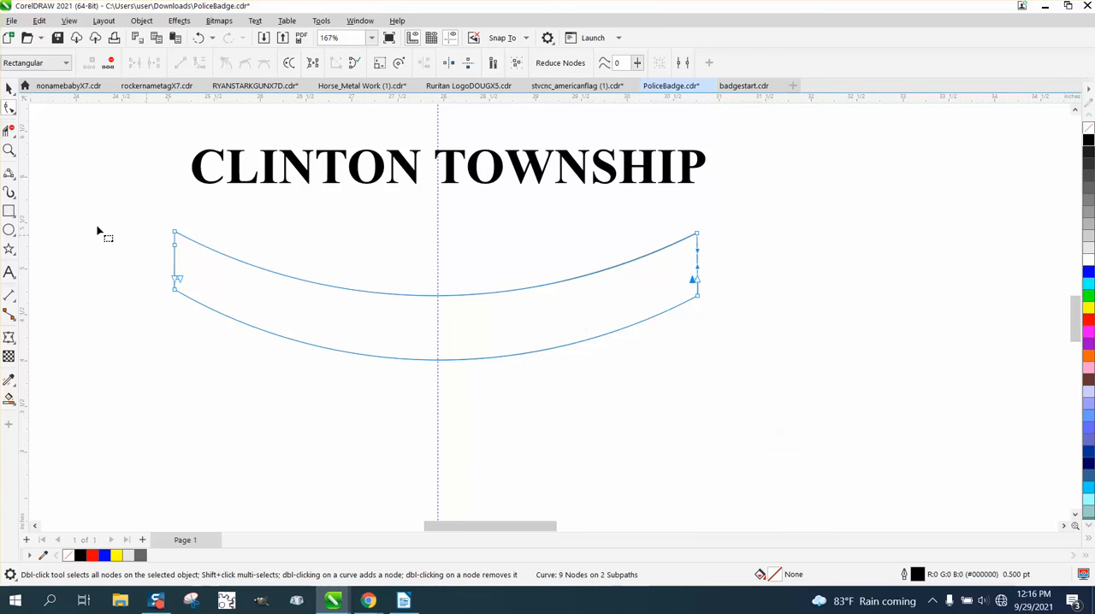
Step: Delete the upper portion of the banner outline with Virtual Segment Delete, keeping the full lower curve
{"action": "left_click", "coordinate": [9, 129]}
{"action": "left_click_drag", "start_coordinate": [378, 241], "coordinate": [505, 310]}
{"action": "left_click_drag", "start_coordinate": [678, 280], "coordinate": [732, 288]}
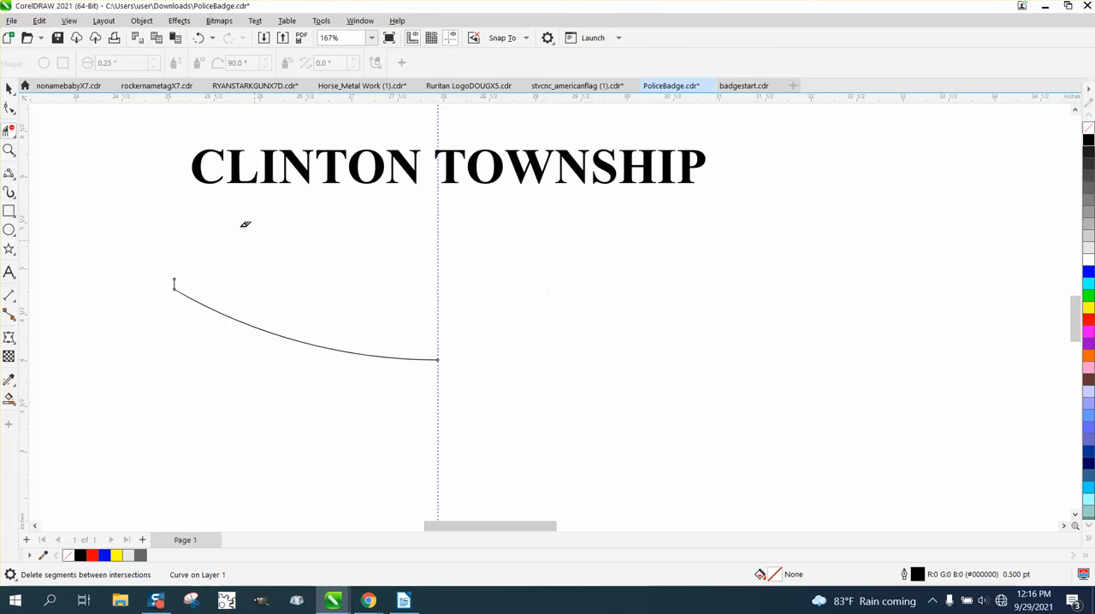
{"action": "left_click", "coordinate": [198, 38]}
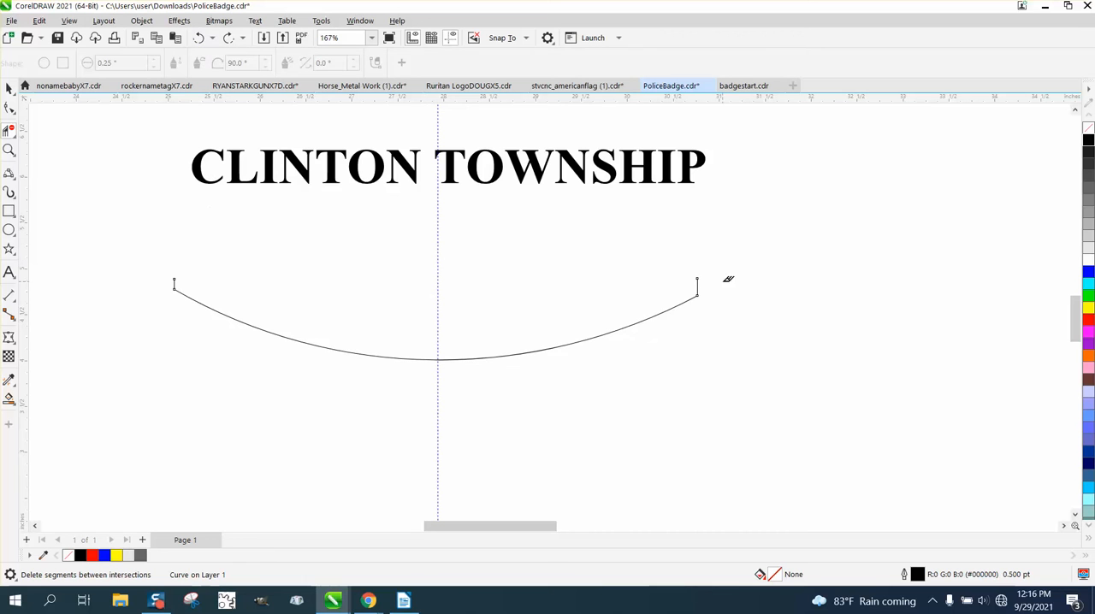
Step: Delete the leftover end nodes so the short vertical stubs are removed from both ends of the lower curve
{"action": "key", "text": "F10"}
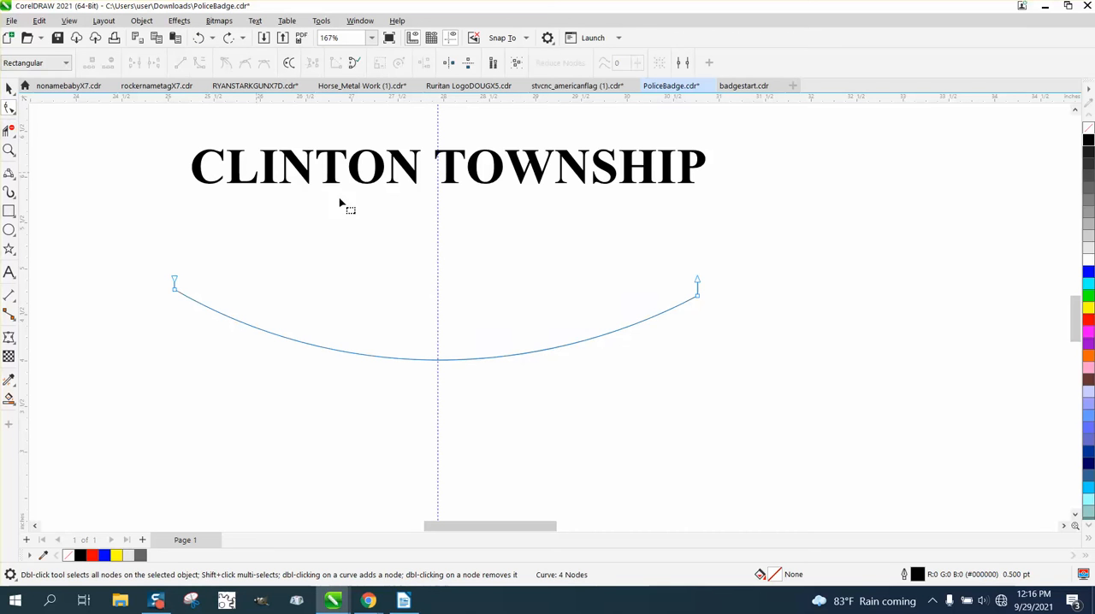
{"action": "left_click", "coordinate": [698, 286]}
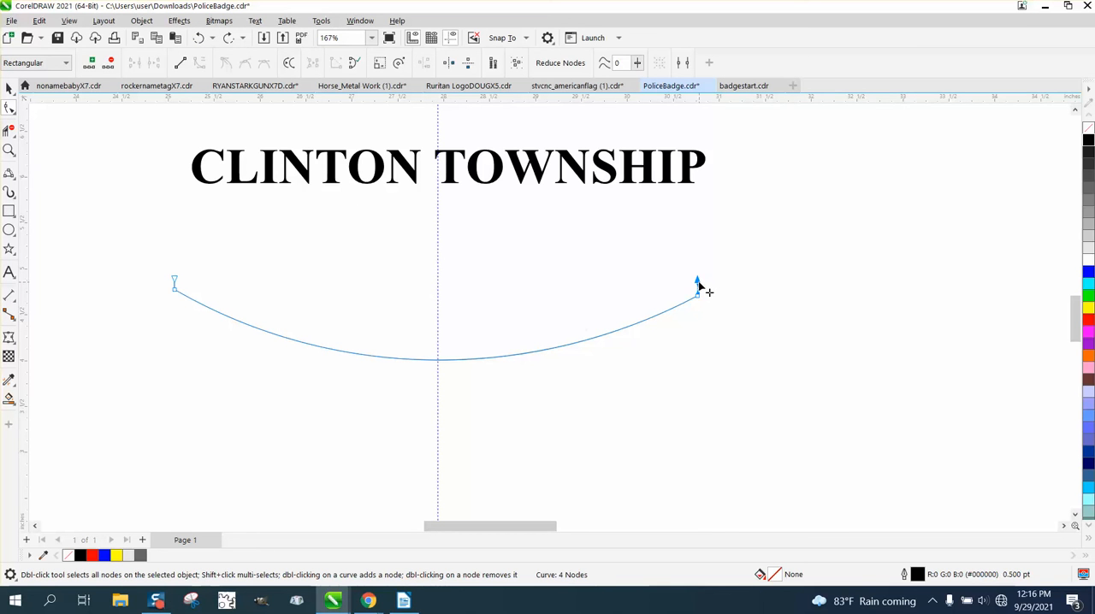
{"action": "key", "text": "Delete"}
{"action": "left_click", "coordinate": [175, 280]}
{"action": "key", "text": "Delete"}
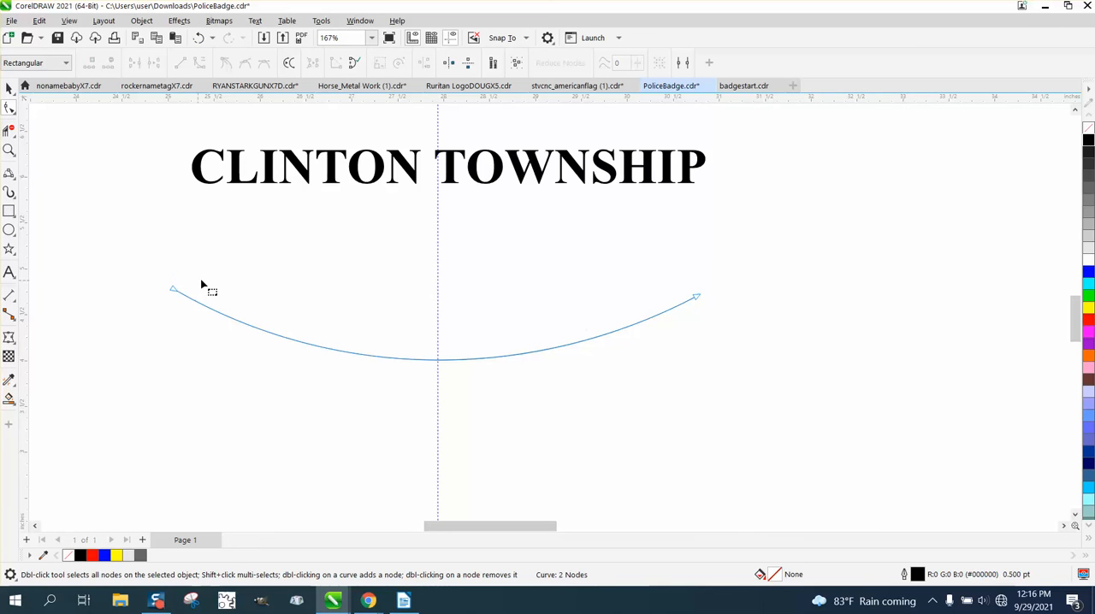
Step: Fit the CLINTON TOWNSHIP text to the lower banner curve, centred along the path
{"action": "left_click", "coordinate": [6, 89]}
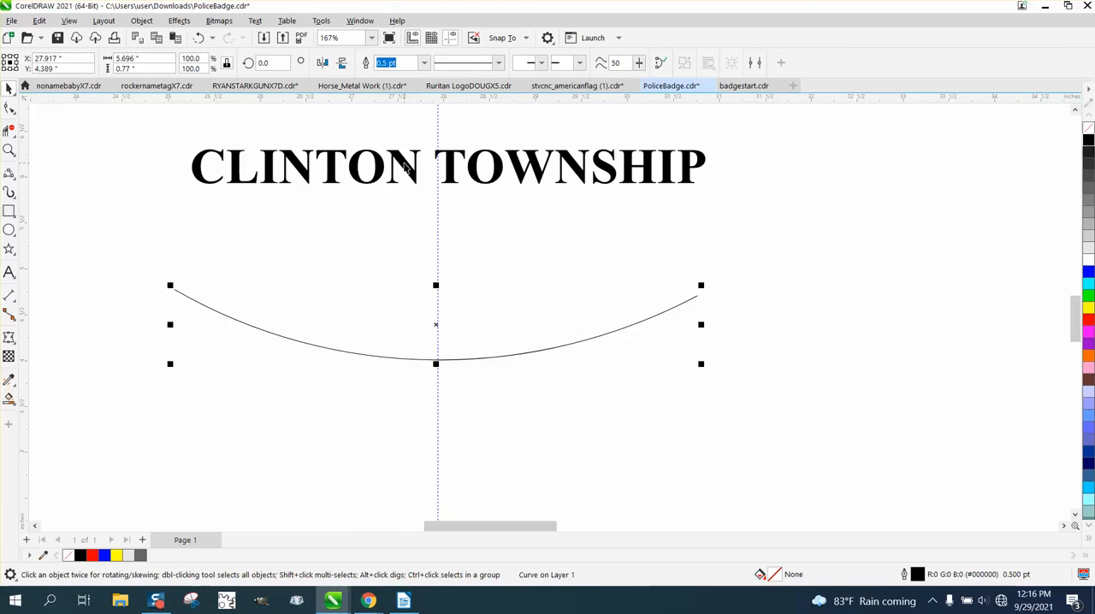
{"action": "left_click", "coordinate": [409, 164]}
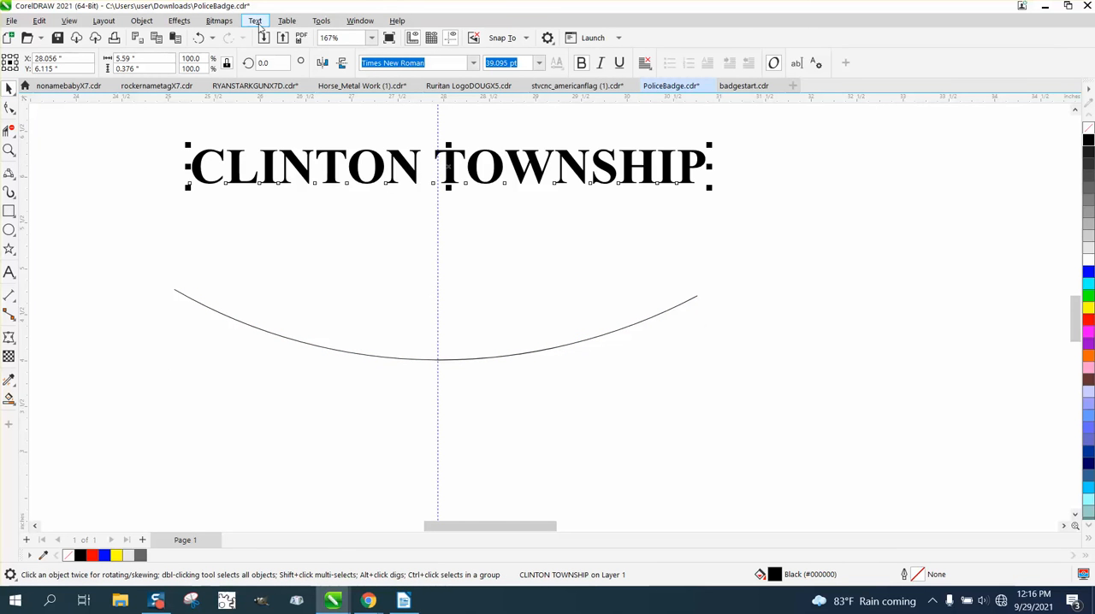
{"action": "left_click", "coordinate": [255, 20]}
{"action": "left_click", "coordinate": [289, 199]}
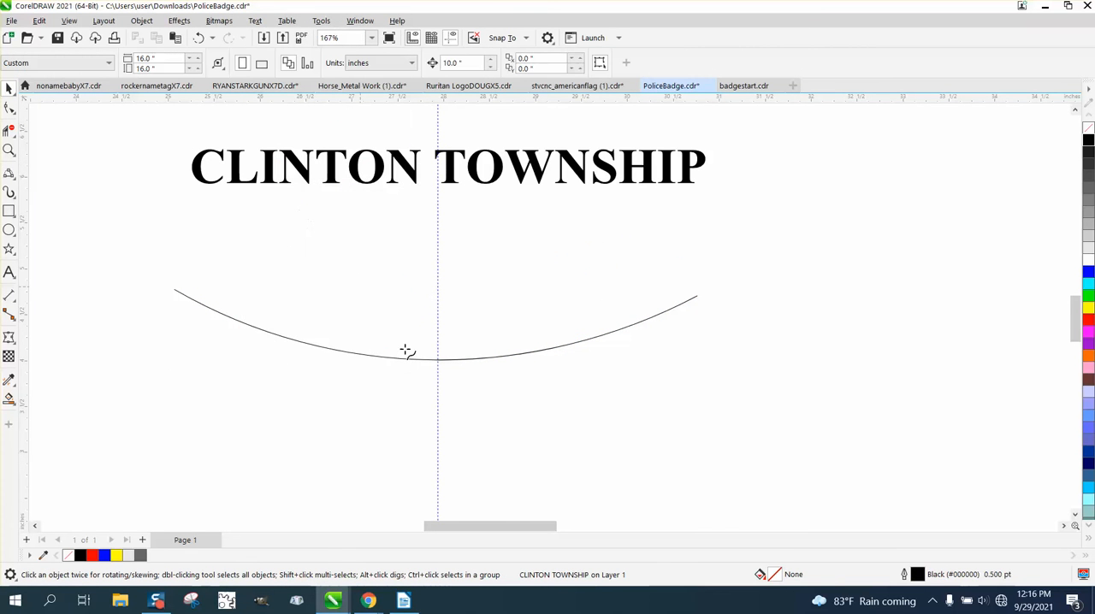
{"action": "left_click", "coordinate": [188, 294]}
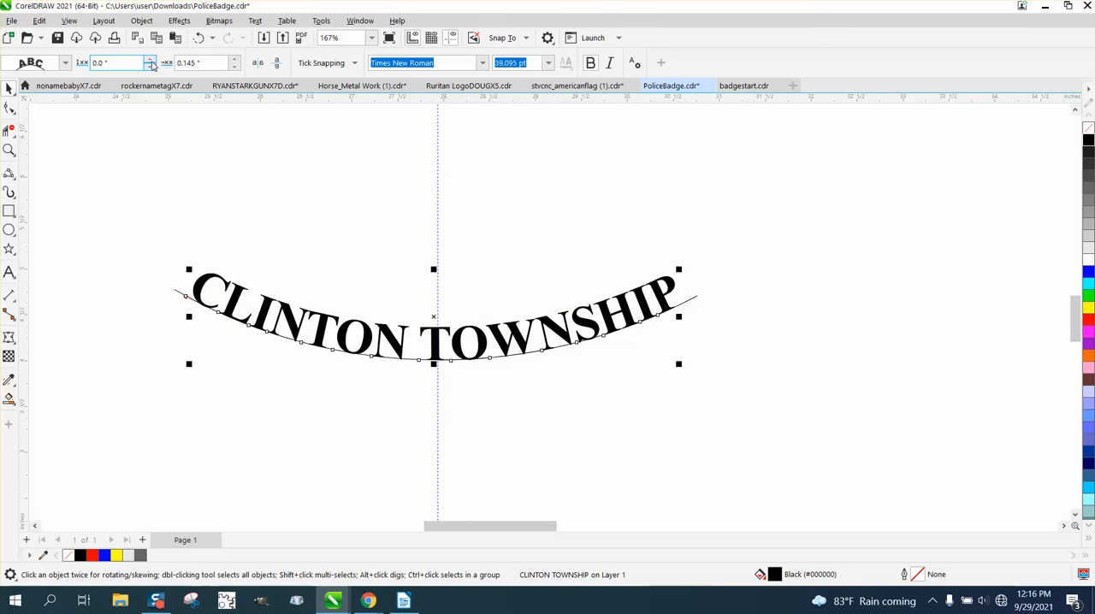
Step: Set the curved text's distance from the path to 0.1 inch and its offset to 0.095 inch
{"action": "left_click", "coordinate": [149, 61]}
{"action": "left_click", "coordinate": [149, 61]}
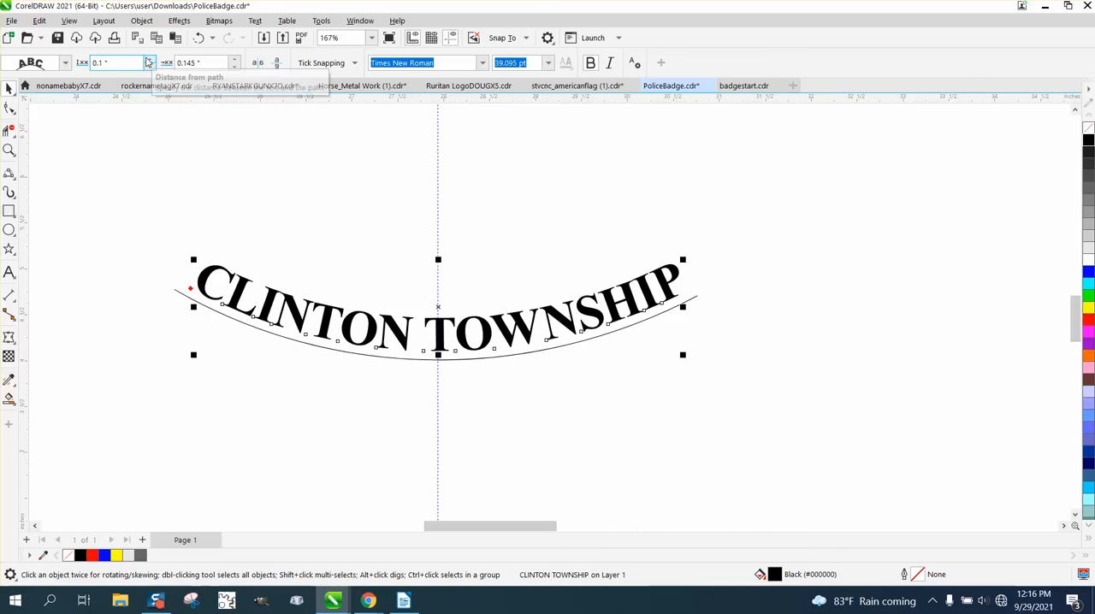
{"action": "left_click", "coordinate": [234, 67]}
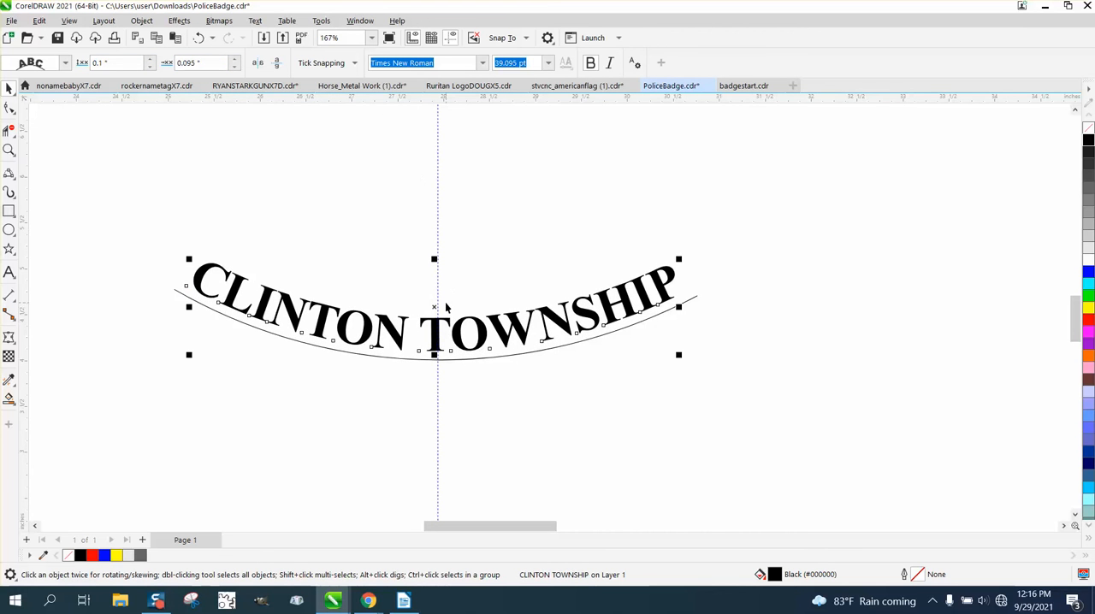
Step: Break the curved CLINTON TOWNSHIP text apart from its path and delete the guide curve
{"action": "scroll", "coordinate": [444, 306], "scroll_direction": "down", "scroll_amount": 3}
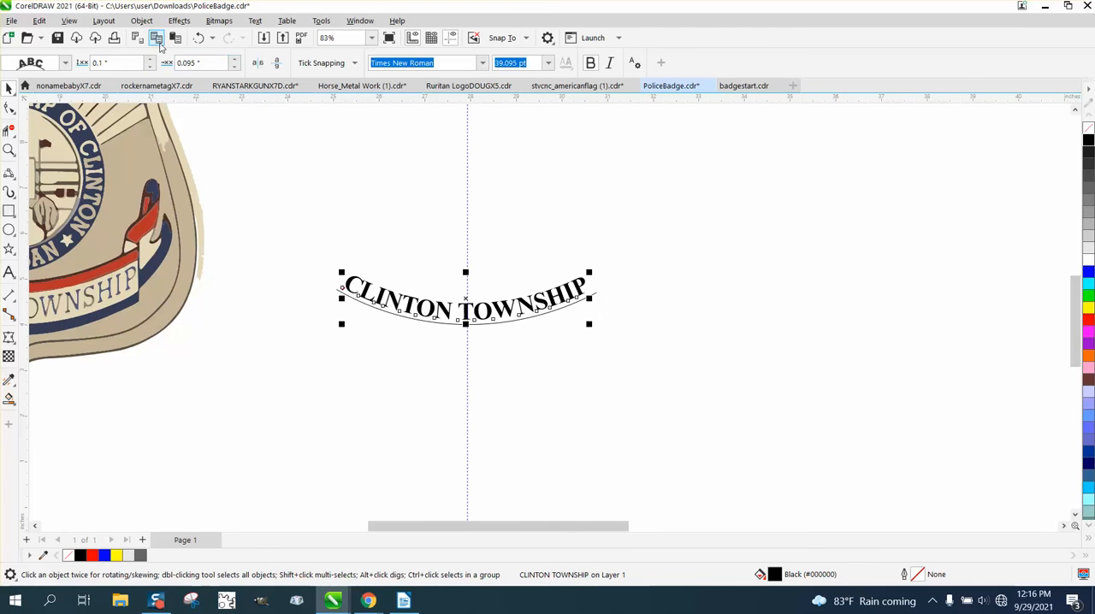
{"action": "left_click_drag", "start_coordinate": [311, 223], "coordinate": [719, 394]}
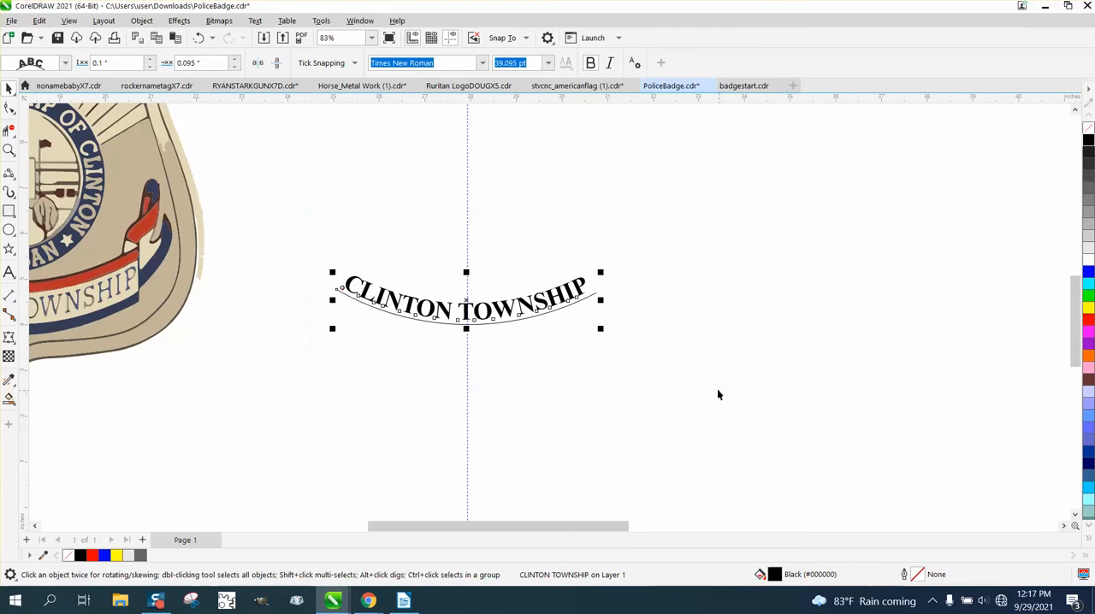
{"action": "left_click", "coordinate": [142, 21]}
{"action": "left_click", "coordinate": [172, 328]}
{"action": "left_click", "coordinate": [336, 305]}
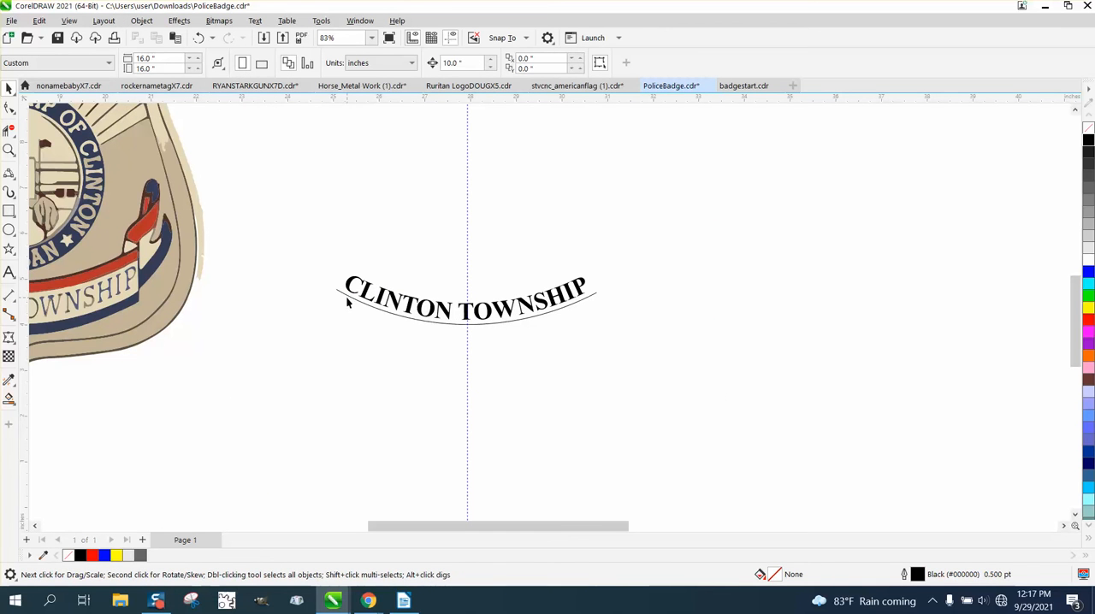
{"action": "left_click", "coordinate": [347, 301]}
{"action": "key", "text": "Delete"}
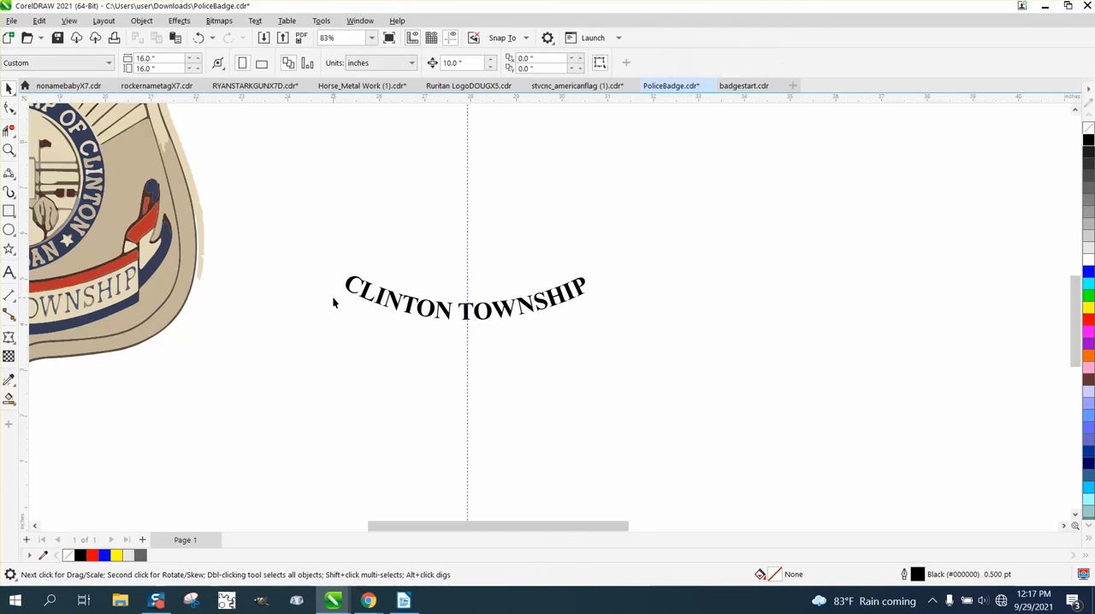
Step: Move the curved CLINTON TOWNSHIP text 20 inches left onto the white centre panel of the black and grey badge's banner
{"action": "scroll", "coordinate": [374, 302], "scroll_direction": "down", "scroll_amount": 1}
{"action": "left_click", "coordinate": [470, 307]}
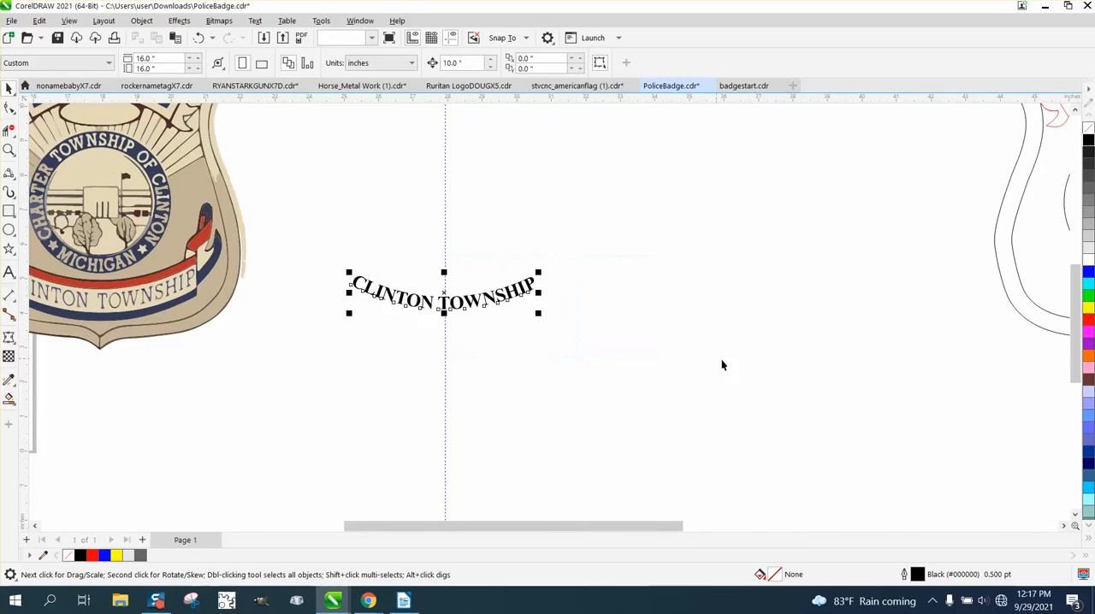
{"action": "scroll", "coordinate": [664, 339], "scroll_direction": "down", "scroll_amount": 1}
{"action": "key", "text": "shift+Left"}
{"action": "key", "text": "shift+Left"}
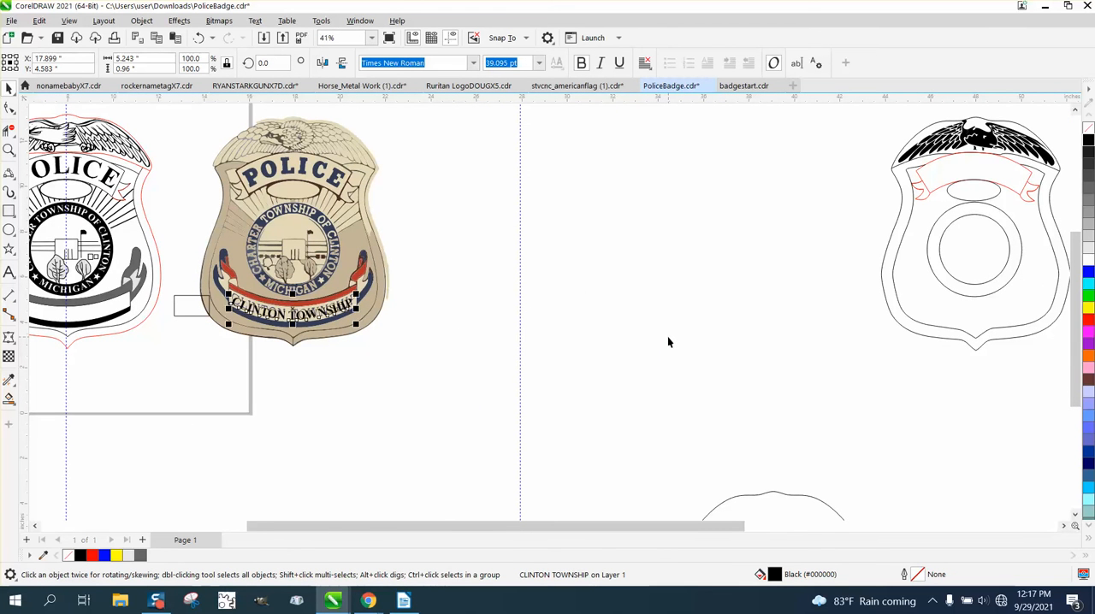
{"action": "left_click", "coordinate": [10, 151]}
{"action": "scroll", "coordinate": [185, 254], "scroll_direction": "down", "scroll_amount": 1}
{"action": "scroll", "coordinate": [116, 276], "scroll_direction": "down", "scroll_amount": 1}
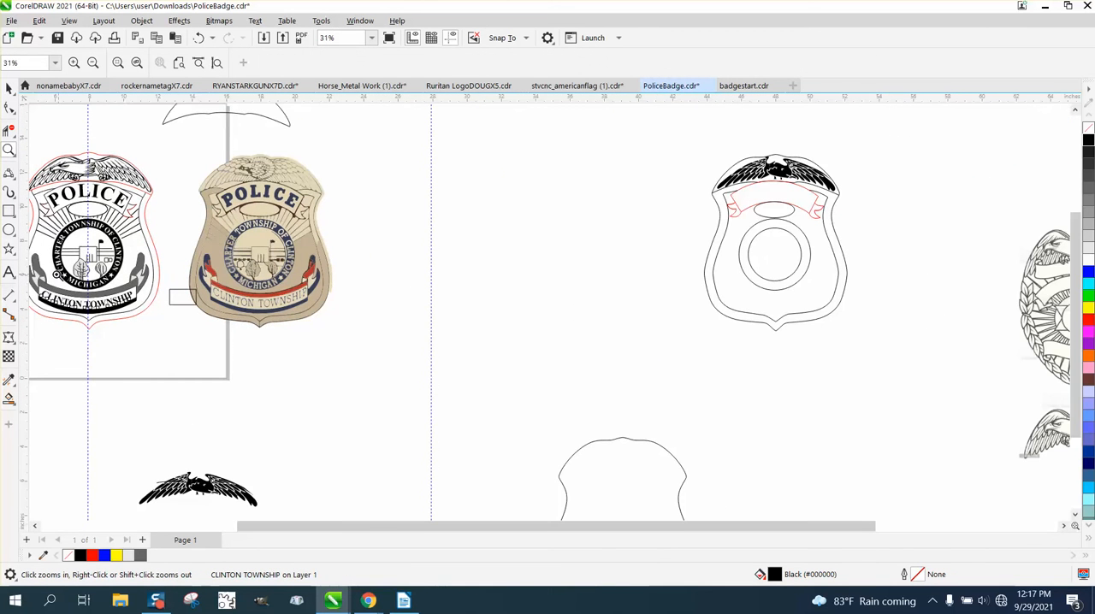
{"action": "left_click_drag", "start_coordinate": [75, 309], "coordinate": [200, 322]}
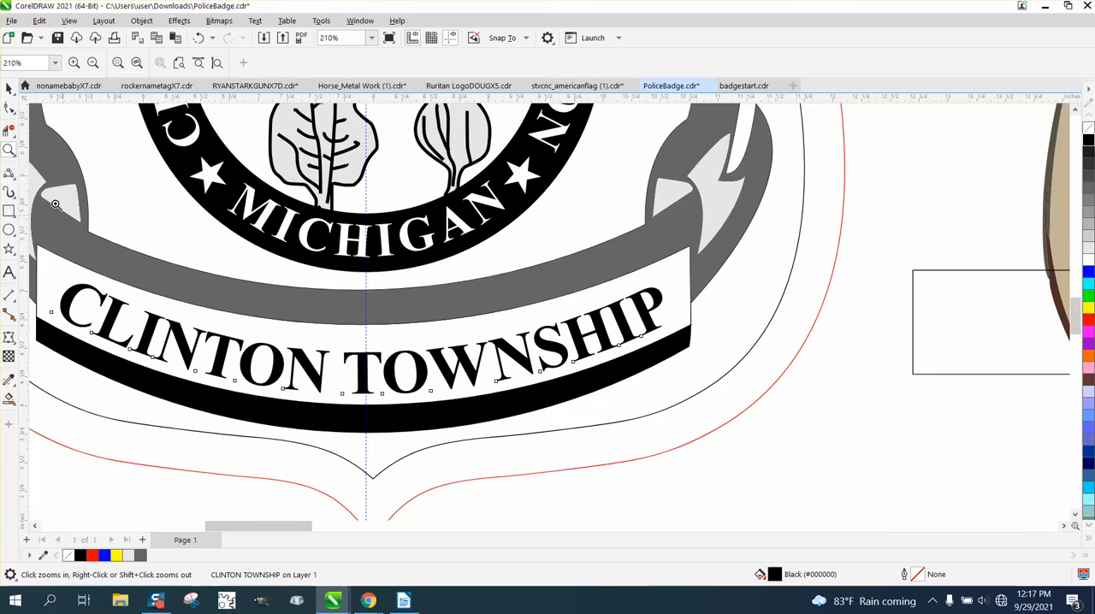
Step: Set the nudge distance to 0.001 inch and shift the CLINTON TOWNSHIP text slightly up within the banner's white panel
{"action": "left_click", "coordinate": [9, 89]}
{"action": "left_click", "coordinate": [630, 457]}
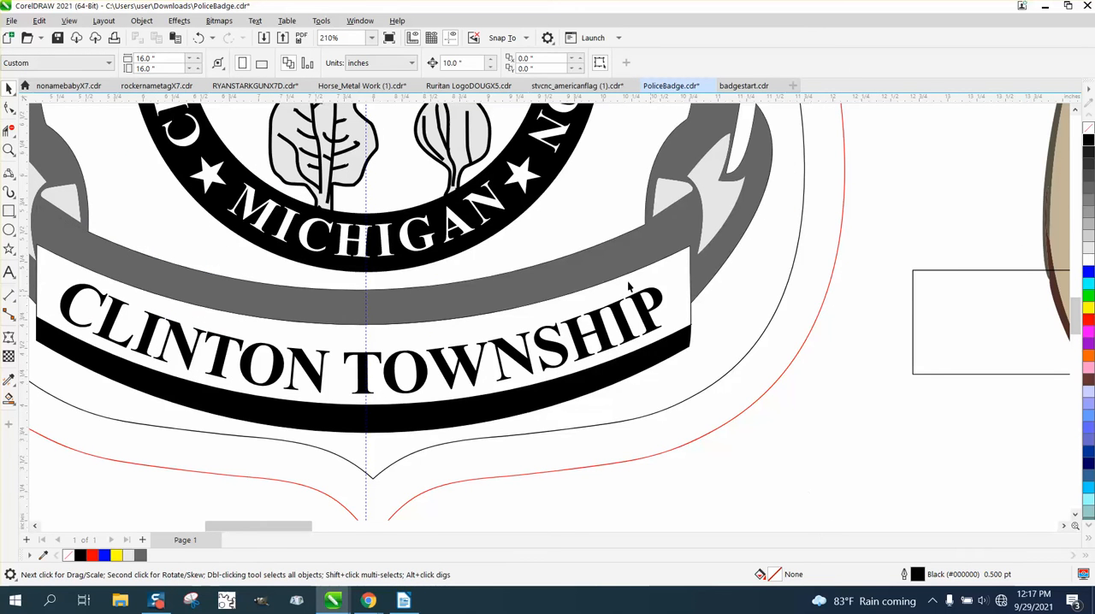
{"action": "left_click_drag", "start_coordinate": [465, 62], "coordinate": [414, 65]}
{"action": "type", "text": "."}
{"action": "left_click", "coordinate": [503, 344]}
{"action": "key", "text": "Up"}
{"action": "key", "text": "Up"}
{"action": "key", "text": "Up"}
{"action": "key", "text": "Up"}
{"action": "key", "text": "Up"}
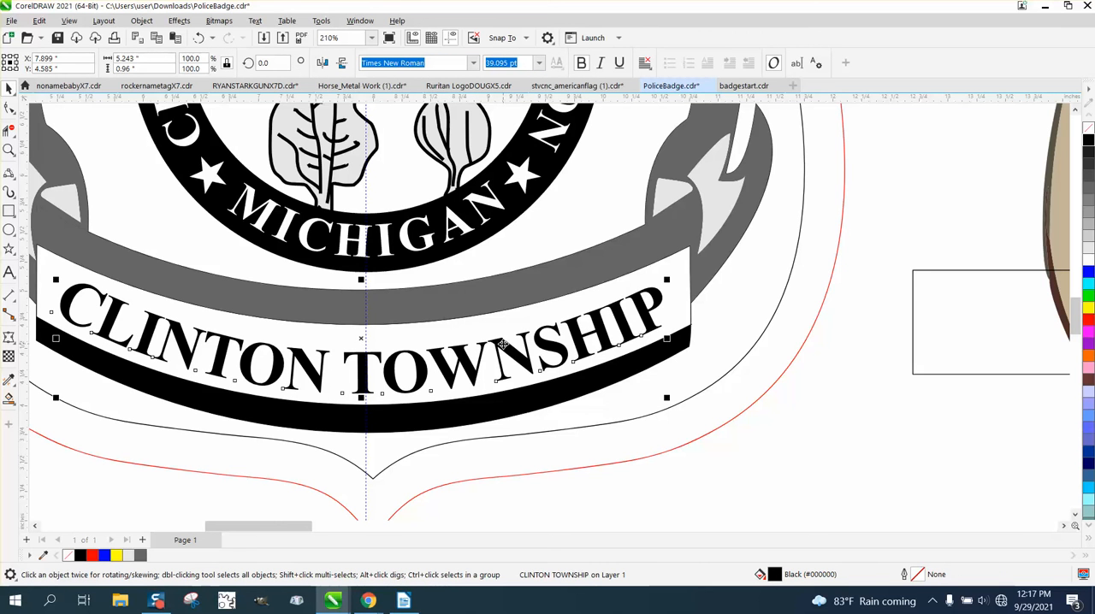
{"action": "key", "text": "Up"}
{"action": "key", "text": "Up"}
{"action": "key", "text": "Up"}
{"action": "key", "text": "Up"}
{"action": "key", "text": "Up"}
{"action": "key", "text": "Up"}
{"action": "key", "text": "Up"}
{"action": "key", "text": "Up"}
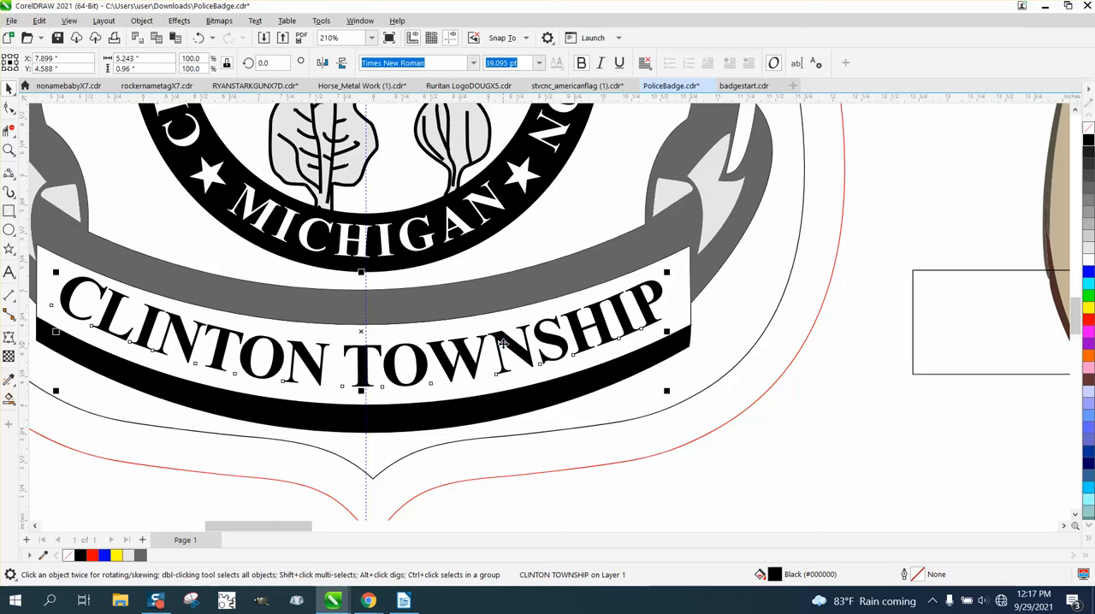
{"action": "key", "text": "Up"}
{"action": "key", "text": "Up"}
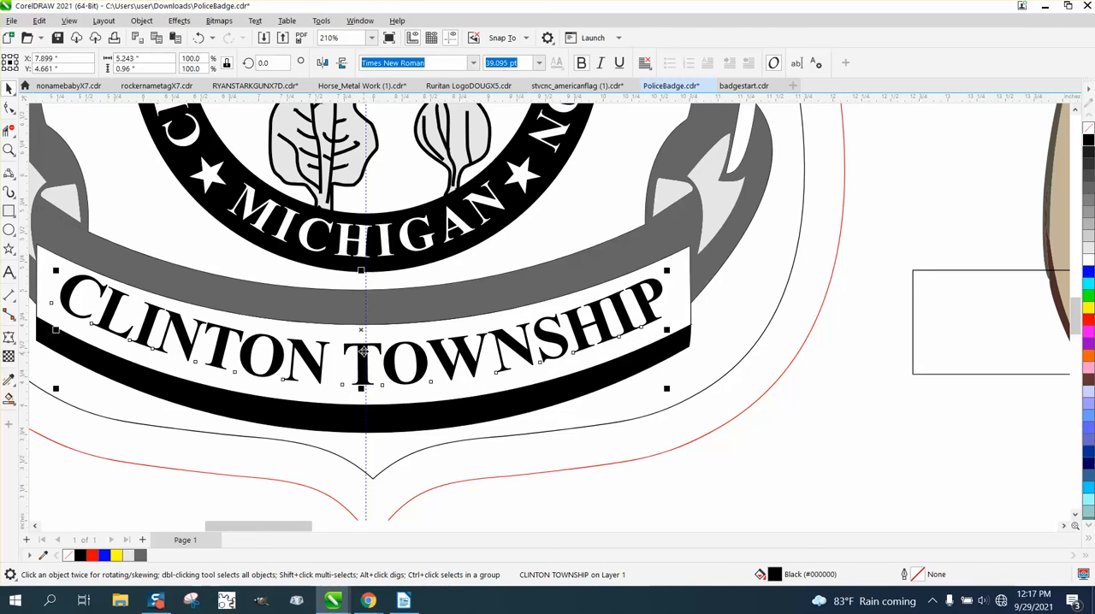
{"action": "left_click_drag", "start_coordinate": [363, 334], "coordinate": [361, 335]}
Step: Smart Fill the badge's outer border, the strip above the POLICE banner, the oval and the building with light grey (RGB 230, 230, 230), without outline
{"action": "scroll", "coordinate": [376, 342], "scroll_direction": "down", "scroll_amount": 2}
{"action": "scroll", "coordinate": [389, 350], "scroll_direction": "down", "scroll_amount": 3}
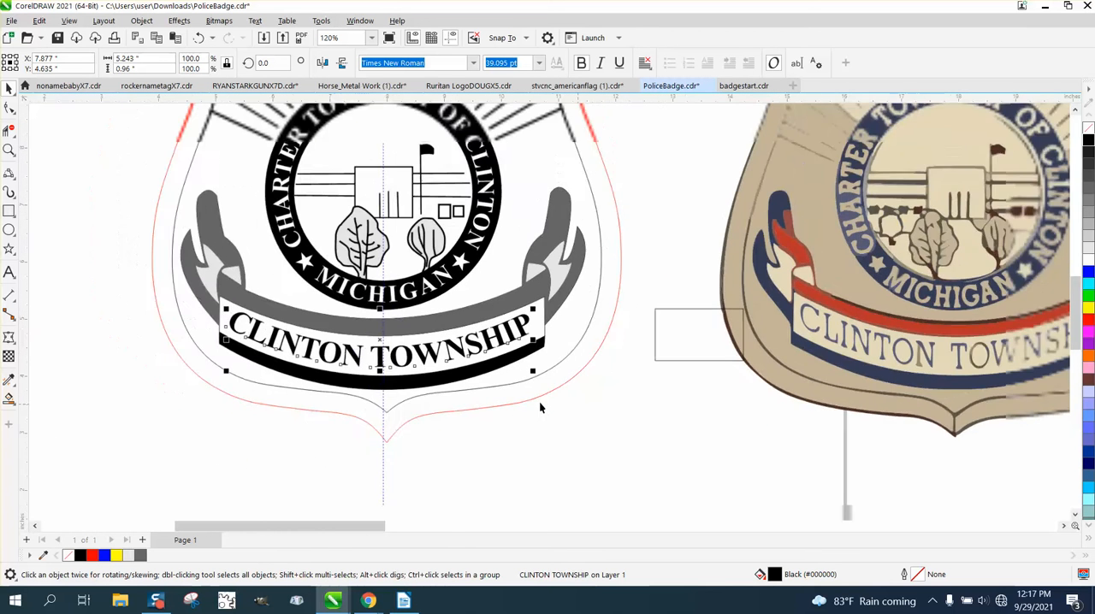
{"action": "scroll", "coordinate": [325, 406], "scroll_direction": "down", "scroll_amount": 1}
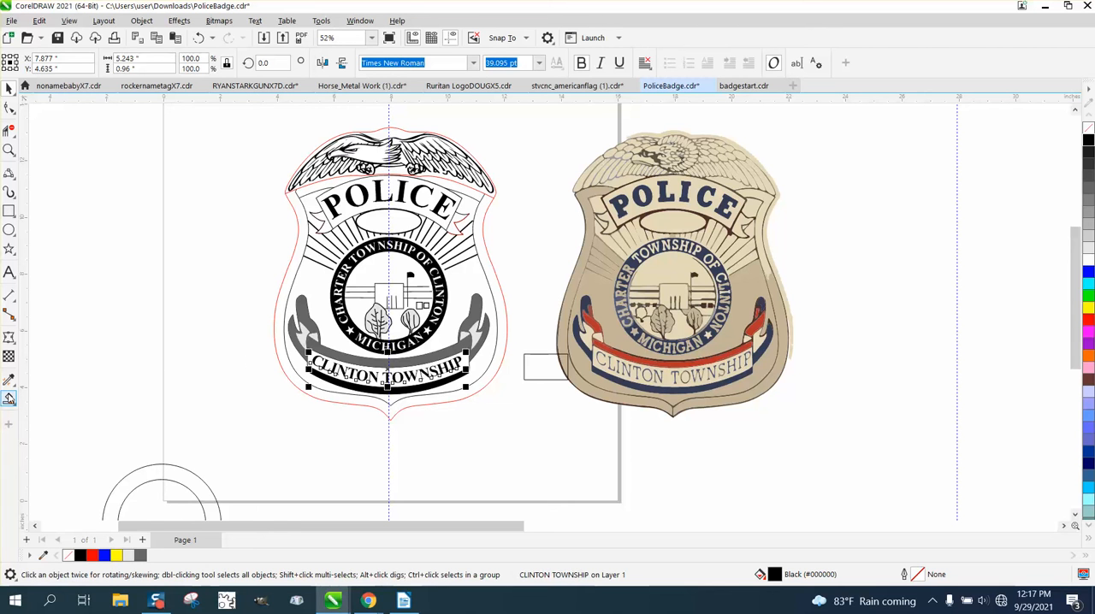
{"action": "left_click", "coordinate": [8, 399]}
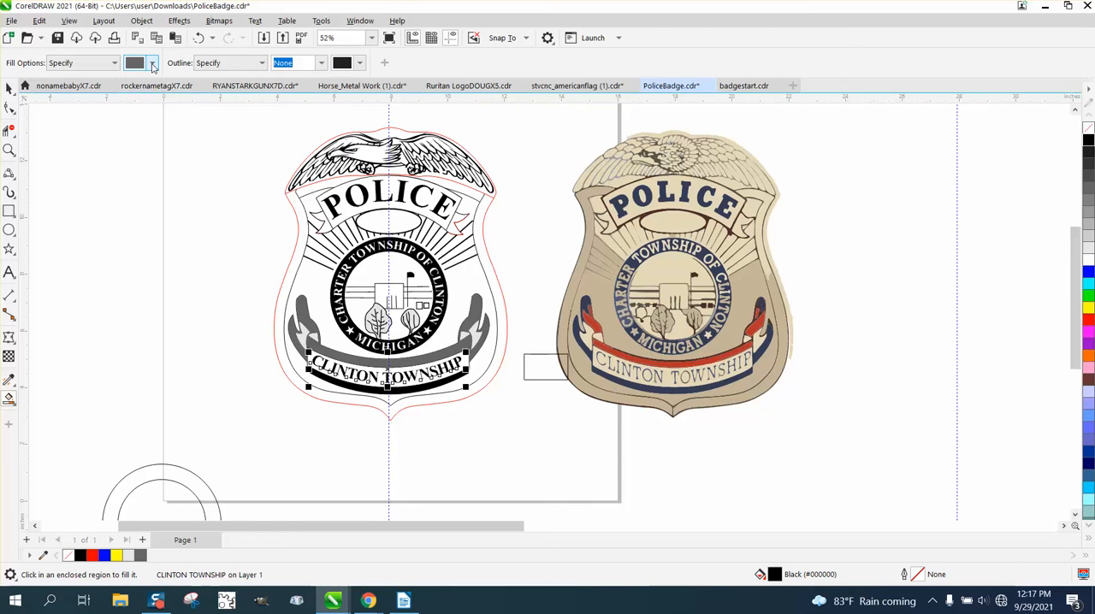
{"action": "left_click", "coordinate": [152, 62]}
{"action": "left_click", "coordinate": [176, 147]}
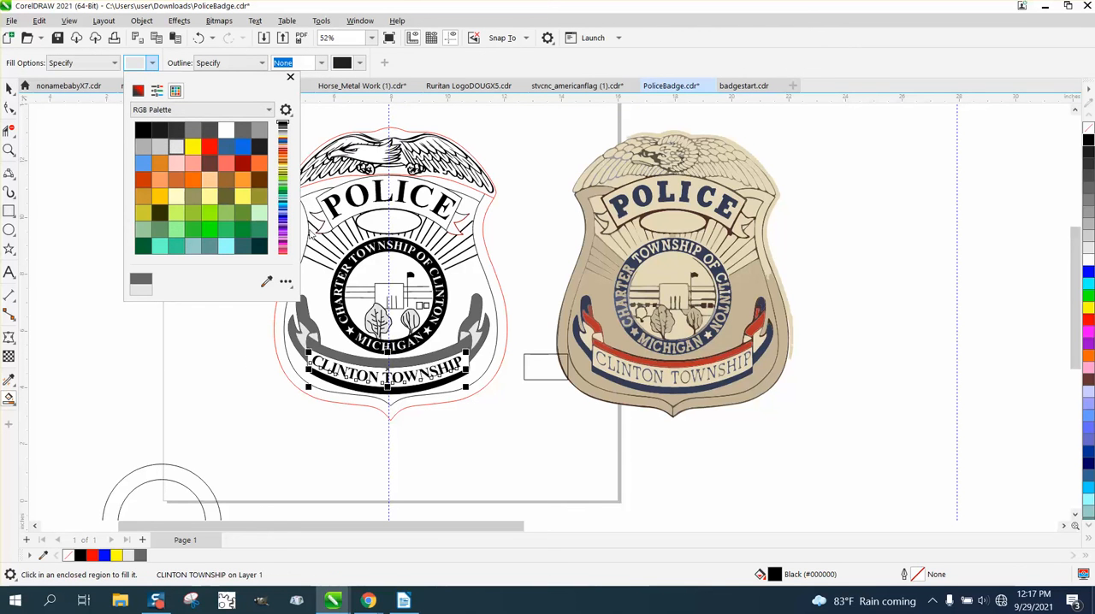
{"action": "left_click", "coordinate": [305, 229]}
{"action": "left_click", "coordinate": [302, 227]}
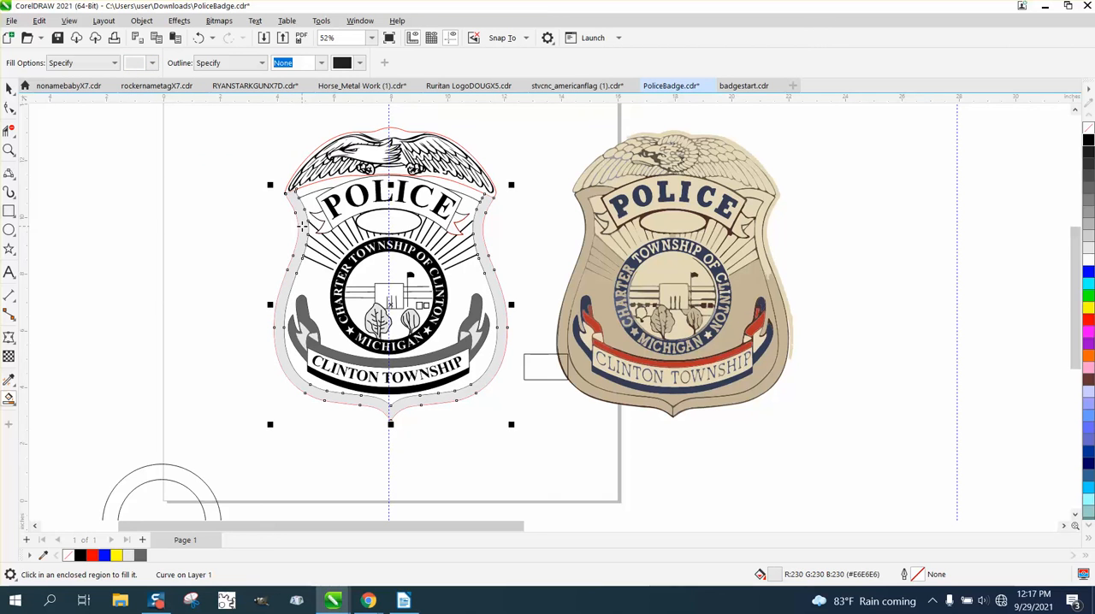
{"action": "left_click", "coordinate": [419, 184]}
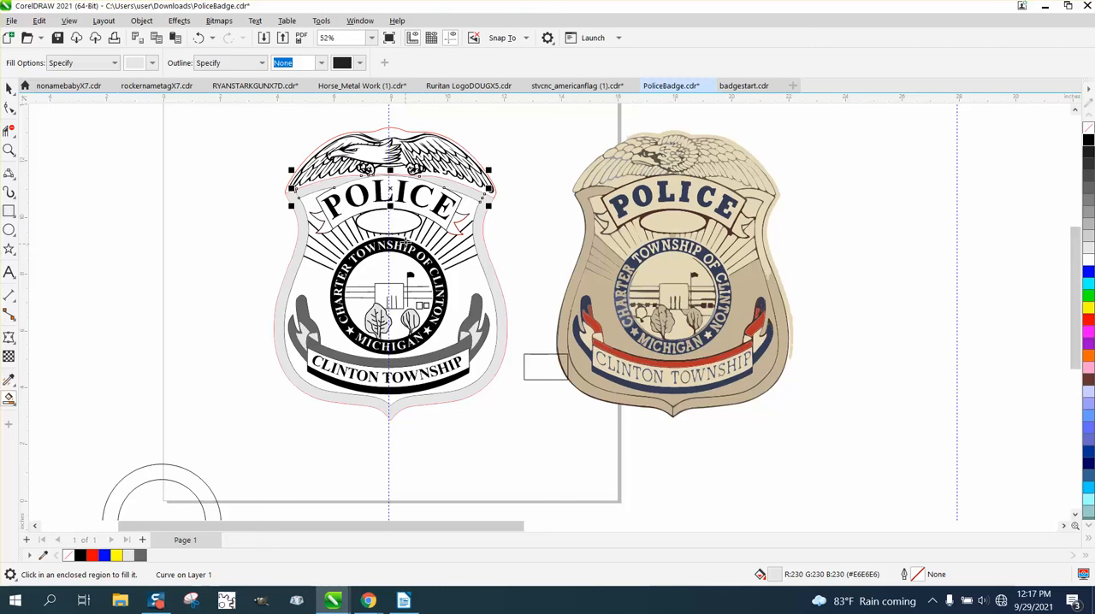
{"action": "left_click", "coordinate": [401, 224]}
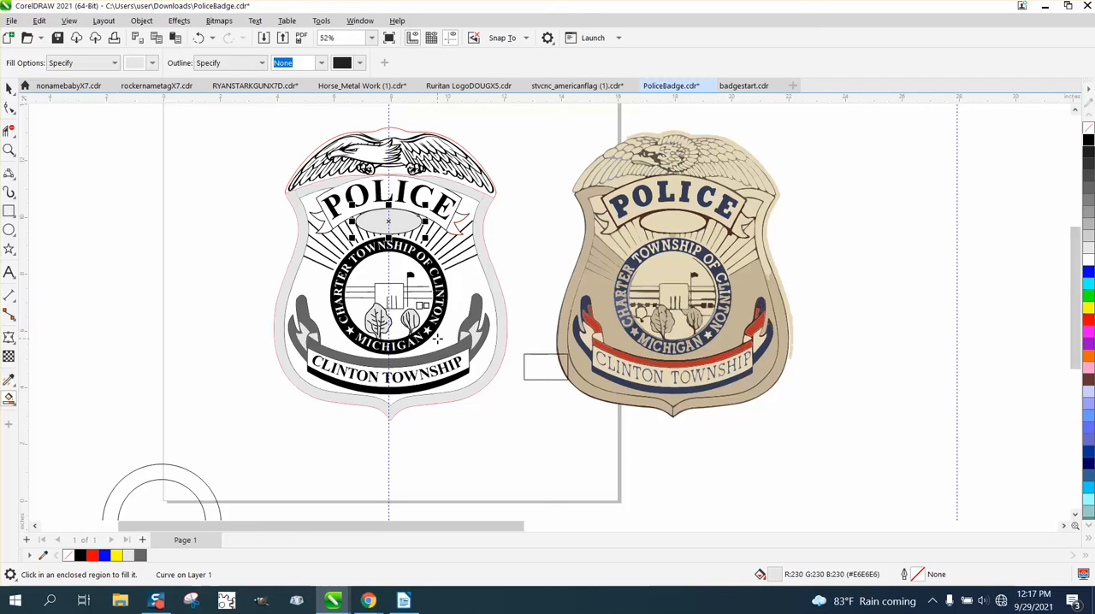
{"action": "left_click", "coordinate": [399, 288]}
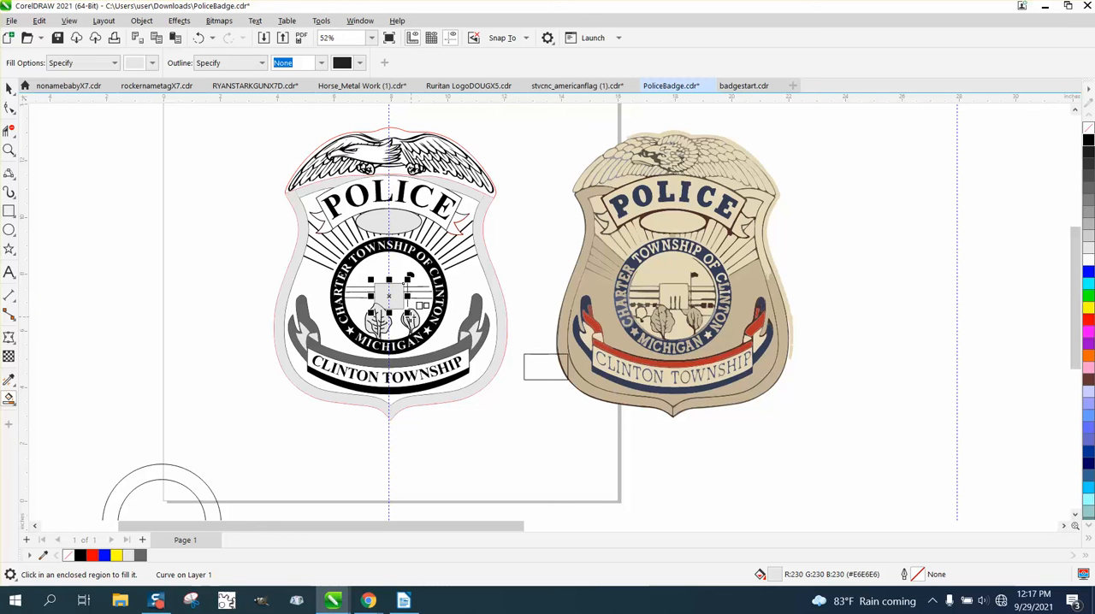
Step: Send the light grey building fill to the back of the page
{"action": "left_click", "coordinate": [141, 21]}
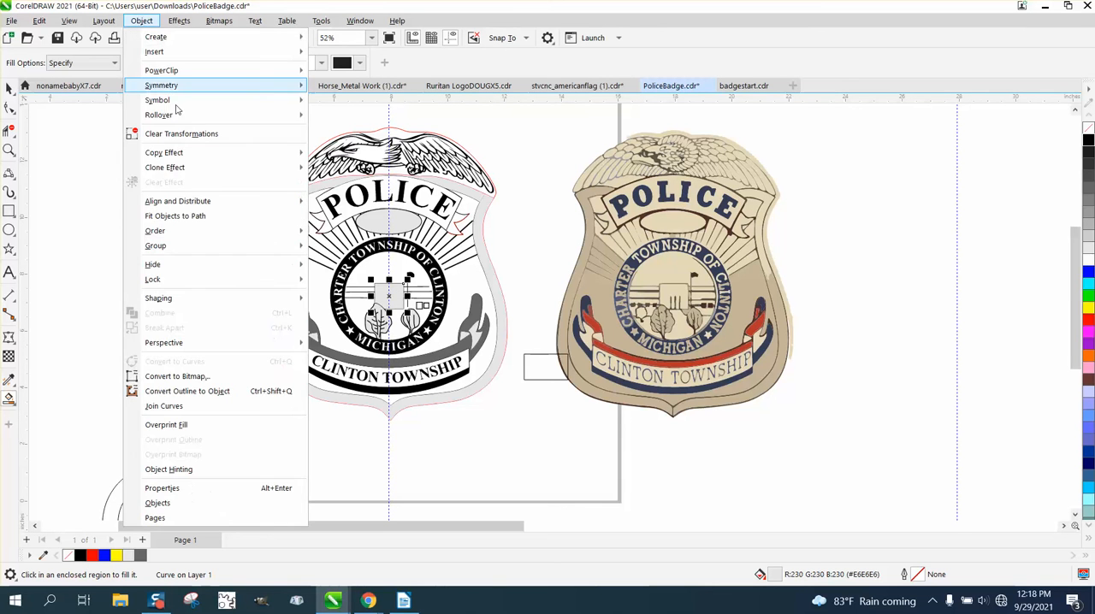
{"action": "mouse_move", "coordinate": [183, 230]}
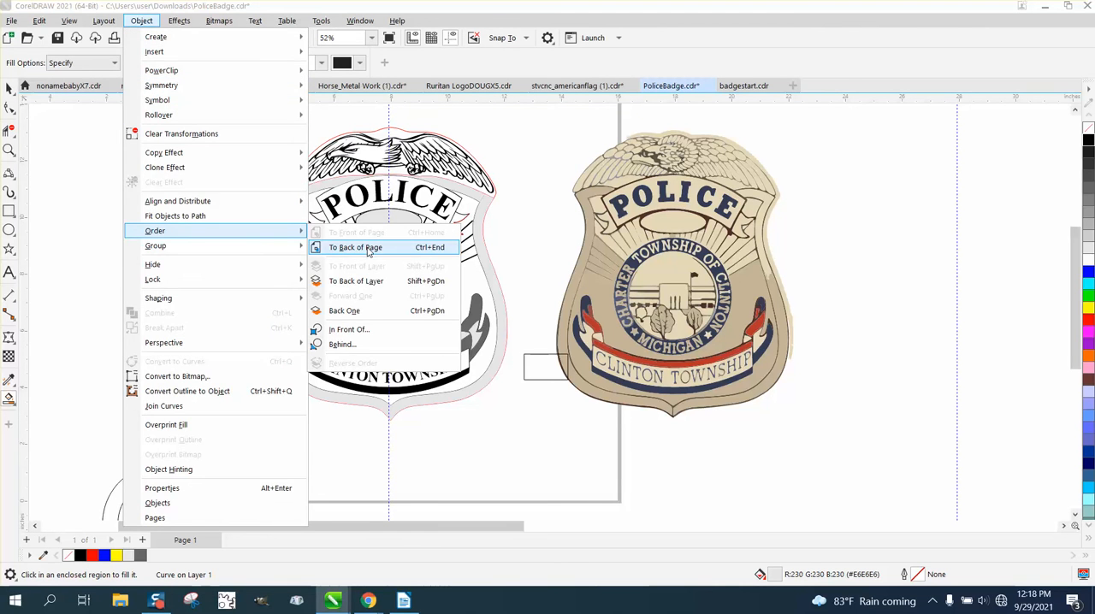
{"action": "left_click", "coordinate": [355, 247]}
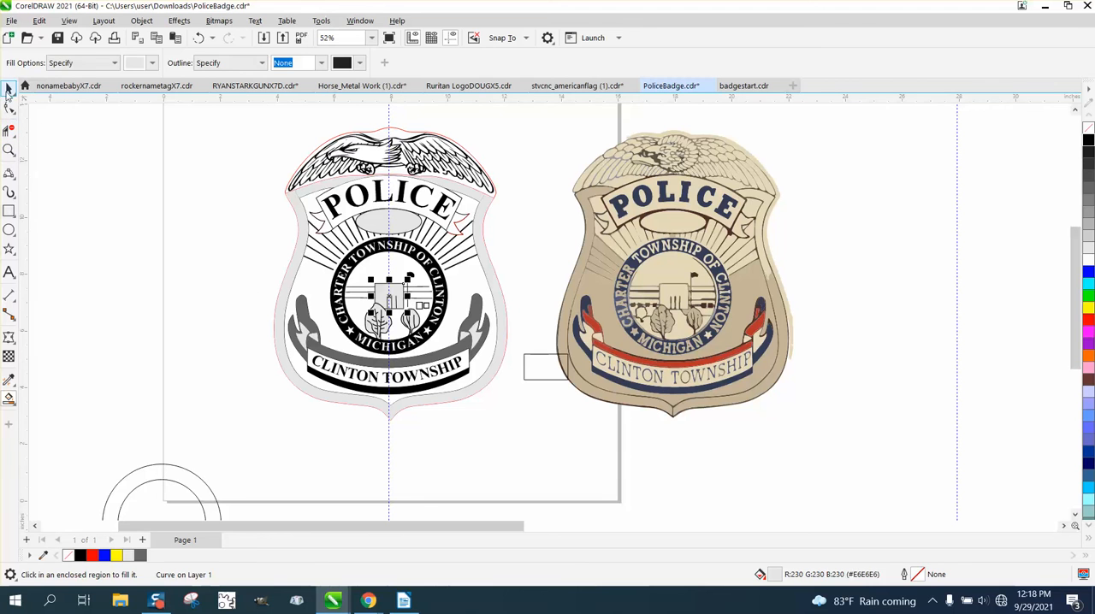
Step: Set the nudge distance to 10 inches and move the red outer badge outline 10 inches left, clear of the artwork
{"action": "left_click", "coordinate": [8, 89]}
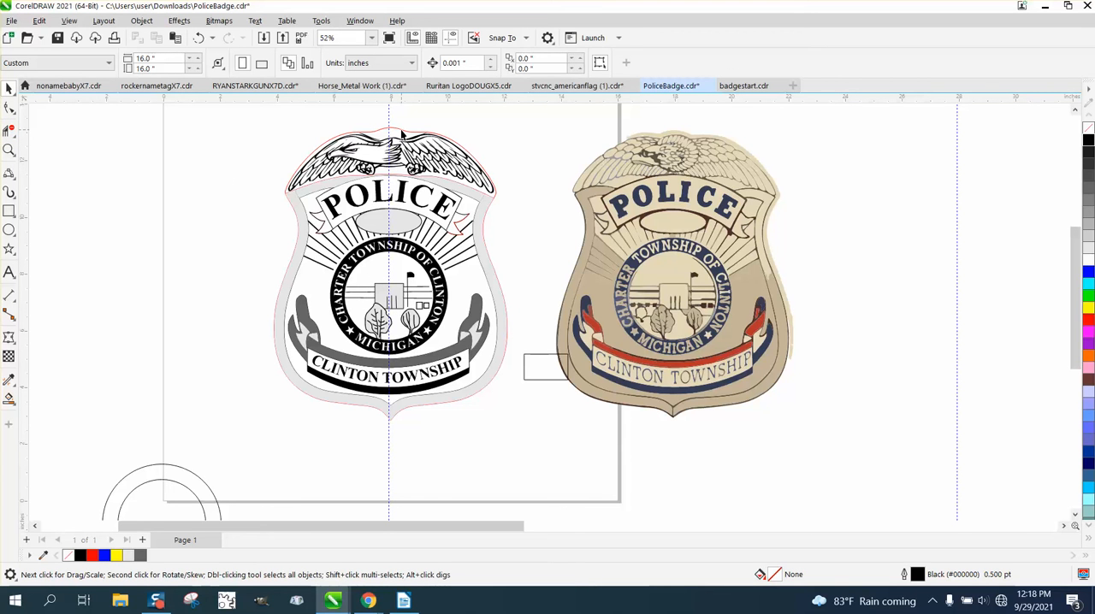
{"action": "left_click", "coordinate": [402, 132]}
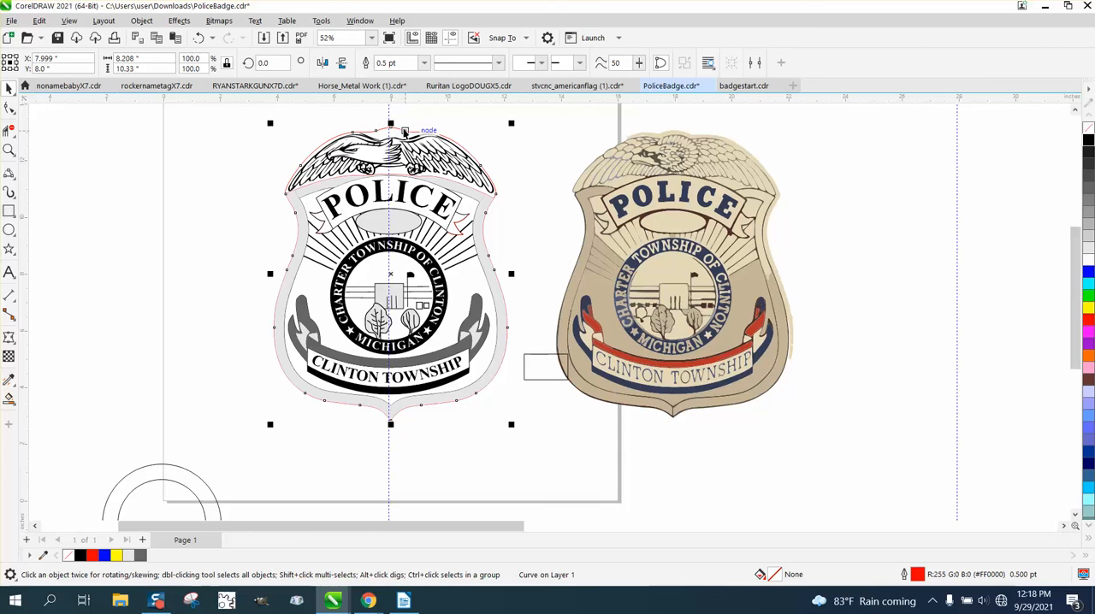
{"action": "key", "text": "Escape"}
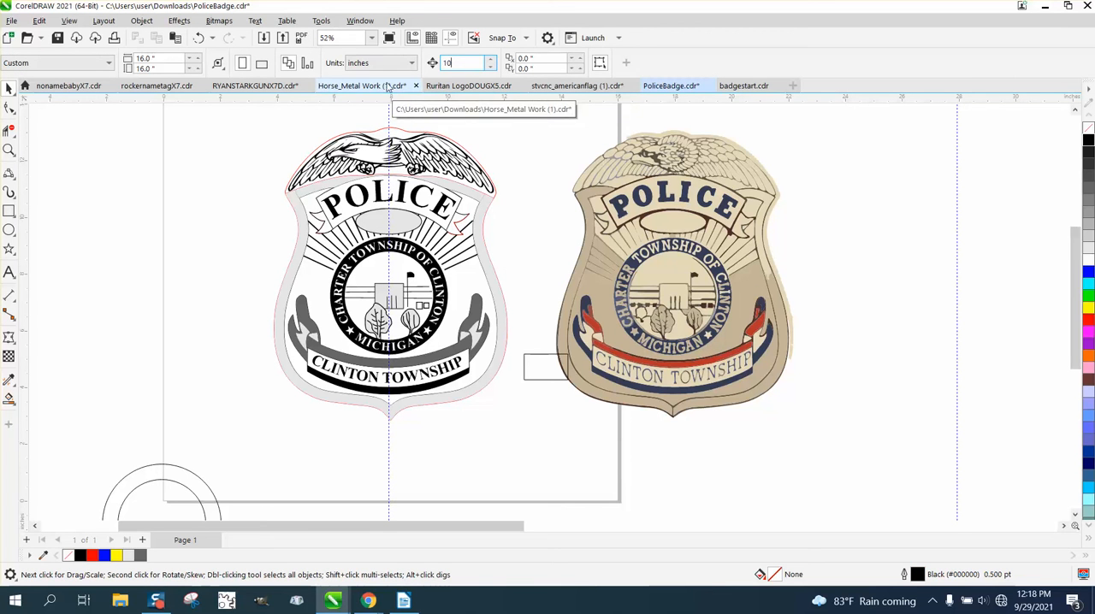
{"action": "type", "text": "10"}
{"action": "left_click", "coordinate": [405, 131]}
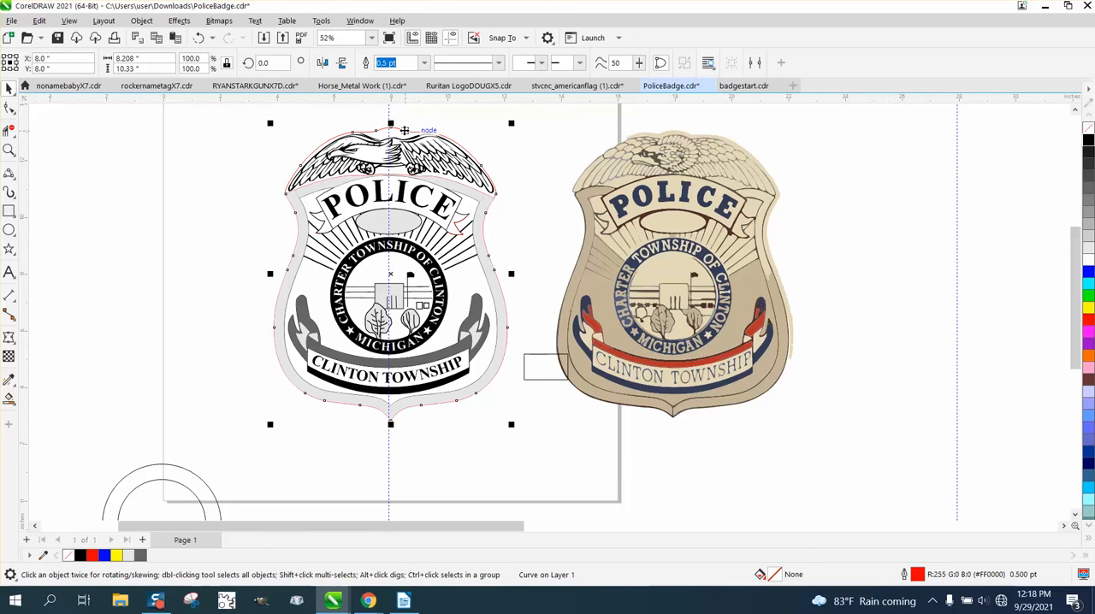
{"action": "key", "text": "Left"}
Step: Try to remove the outlines from all objects of the black and grey badge, and undo the removal
{"action": "scroll", "coordinate": [393, 181], "scroll_direction": "down", "scroll_amount": 1}
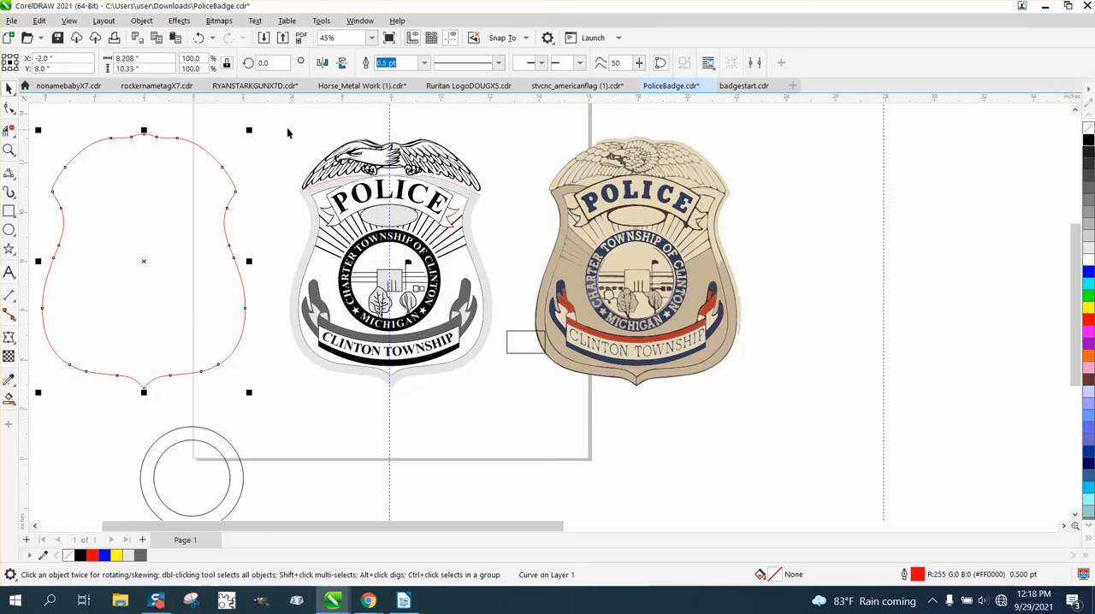
{"action": "left_click_drag", "start_coordinate": [278, 112], "coordinate": [507, 413]}
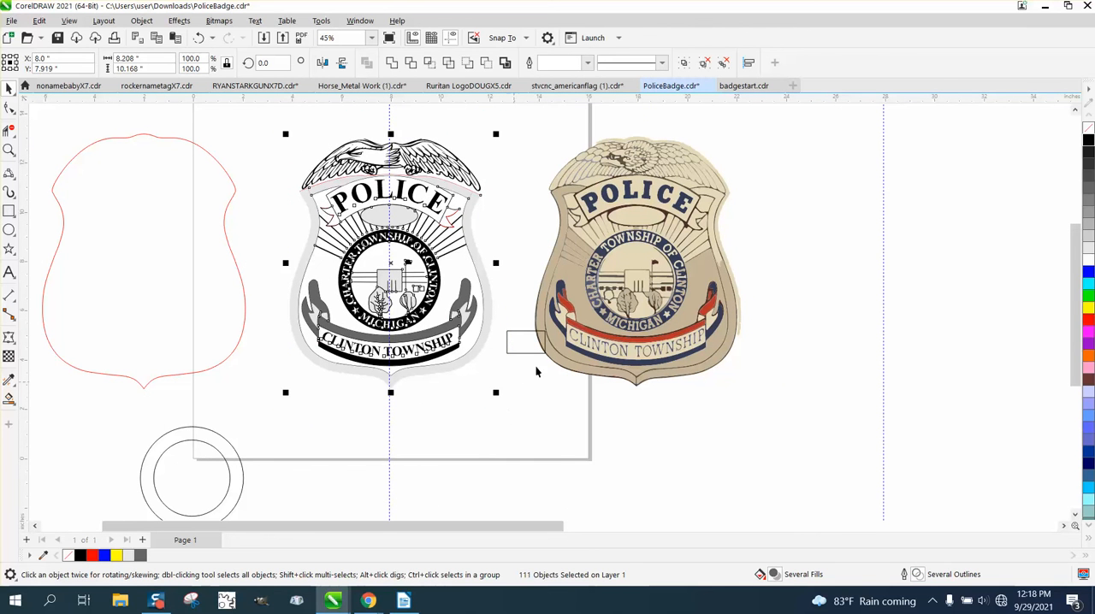
{"action": "left_click", "coordinate": [1089, 131]}
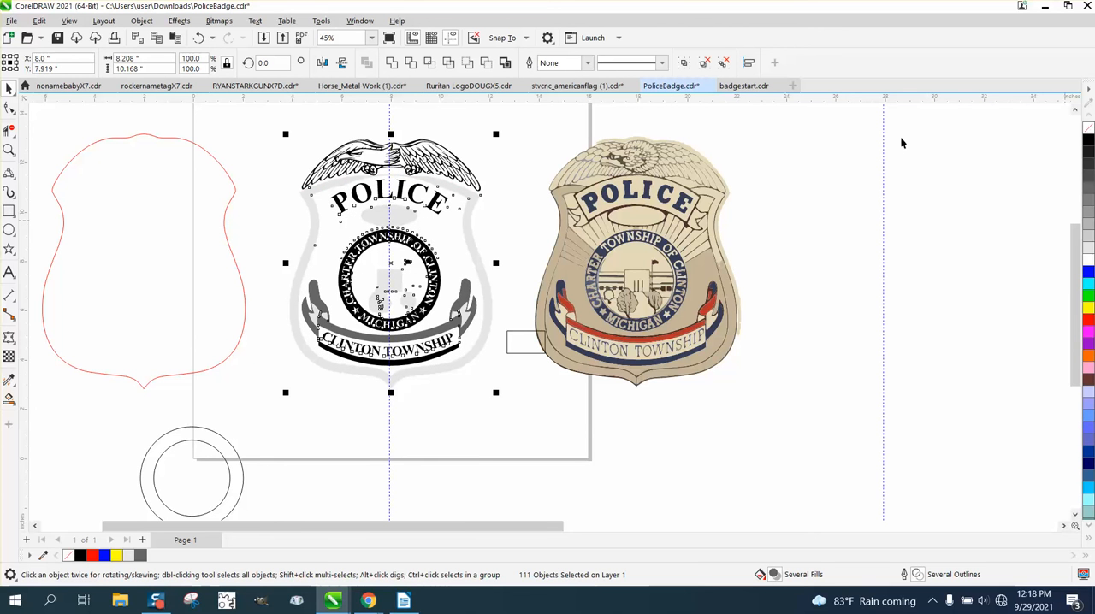
{"action": "left_click", "coordinate": [198, 37]}
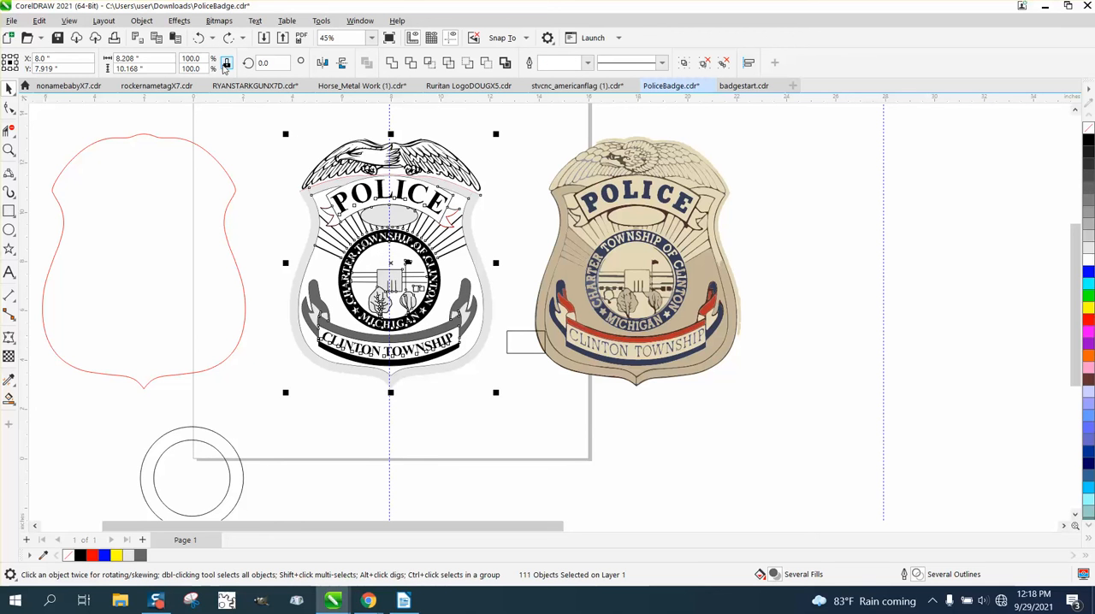
Step: Try to delete the light grey strip above the POLICE banner, and undo the deletion
{"action": "left_click", "coordinate": [9, 150]}
{"action": "left_click_drag", "start_coordinate": [301, 151], "coordinate": [547, 244]}
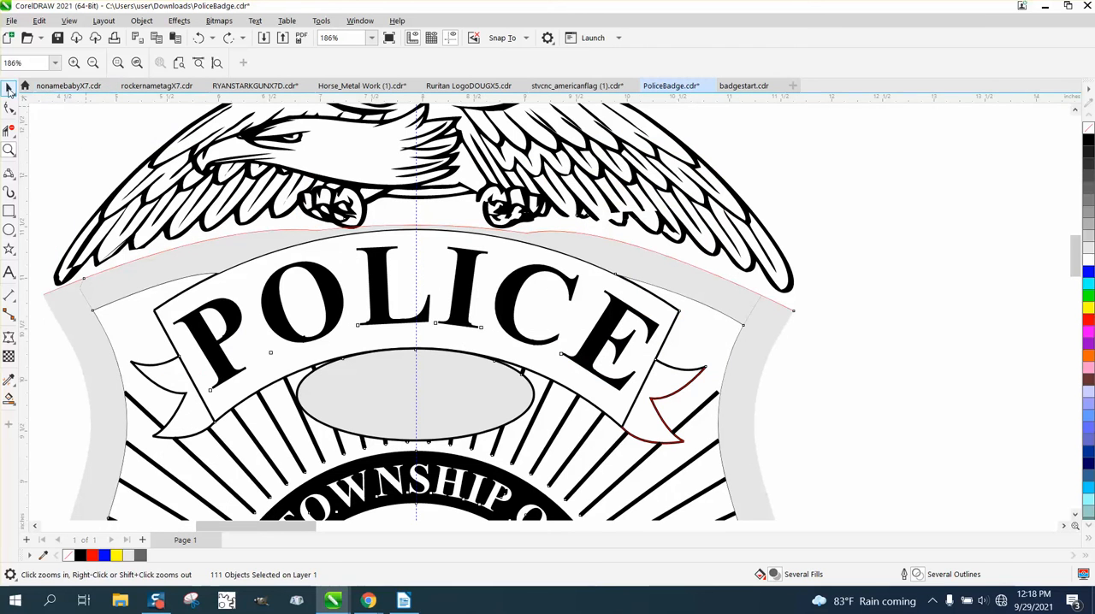
{"action": "left_click", "coordinate": [8, 89]}
{"action": "key", "text": "Escape"}
{"action": "left_click", "coordinate": [202, 246]}
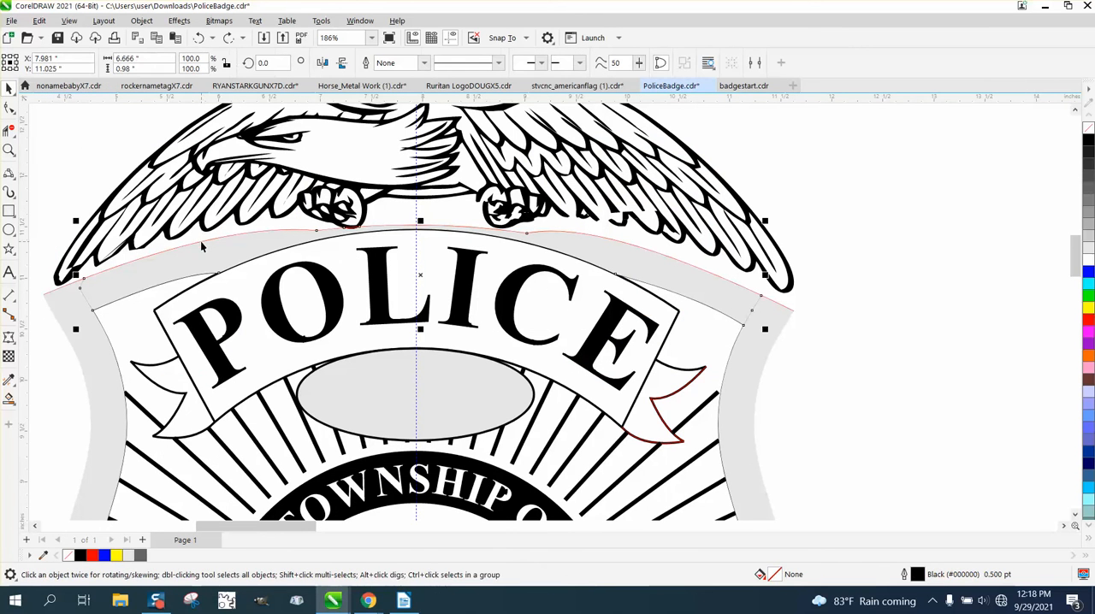
{"action": "key", "text": "Delete"}
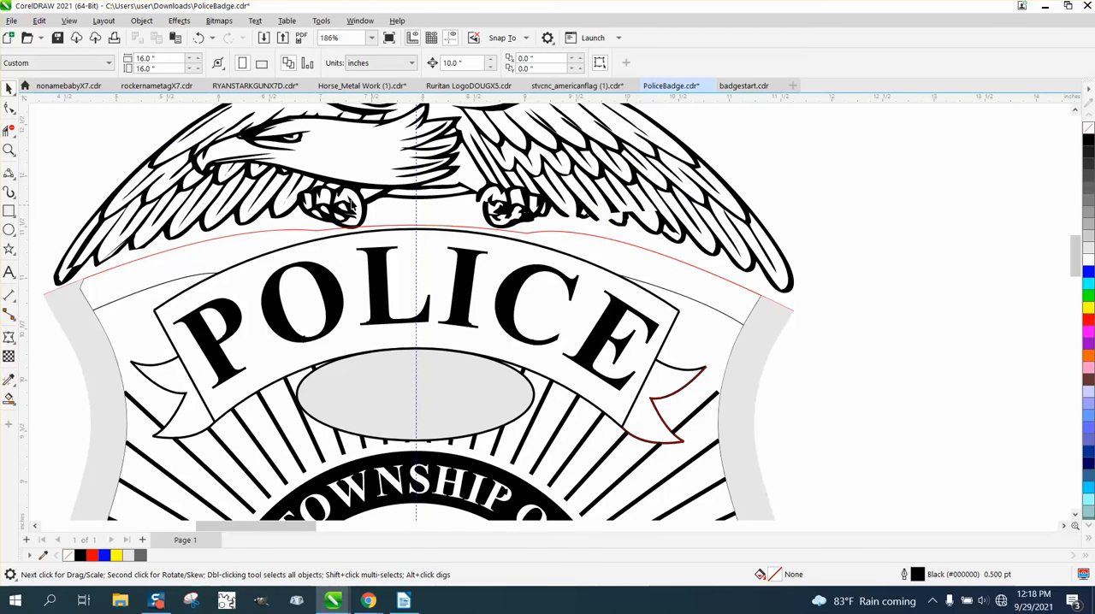
{"action": "left_click", "coordinate": [198, 38]}
Step: Delete the badge's light grey outer border fill and the red curve along the upper edge of the strip above POLICE
{"action": "left_click", "coordinate": [806, 317]}
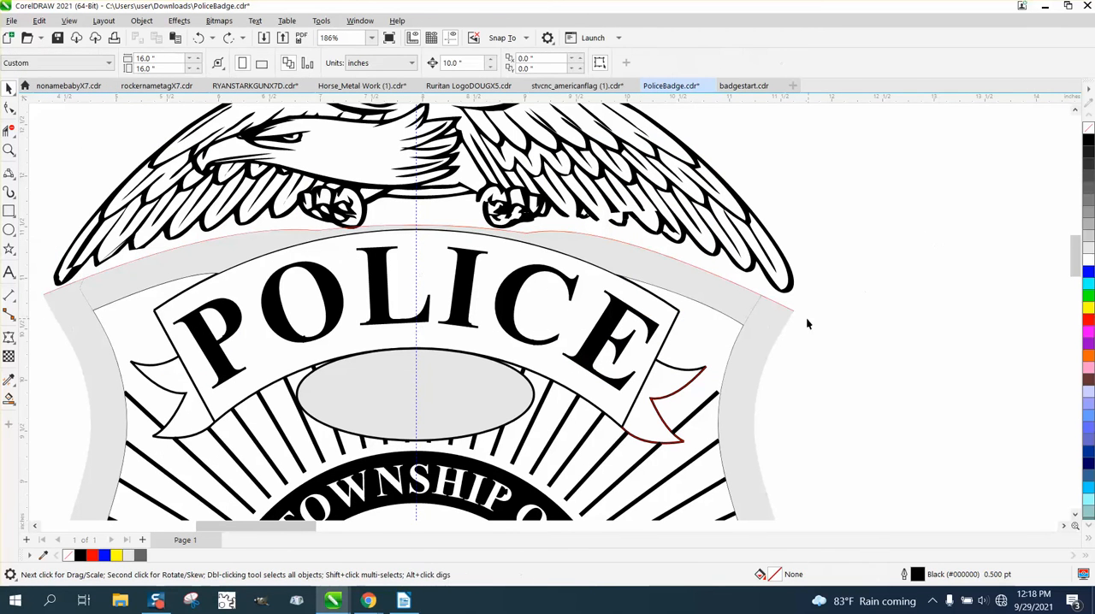
{"action": "left_click", "coordinate": [789, 309]}
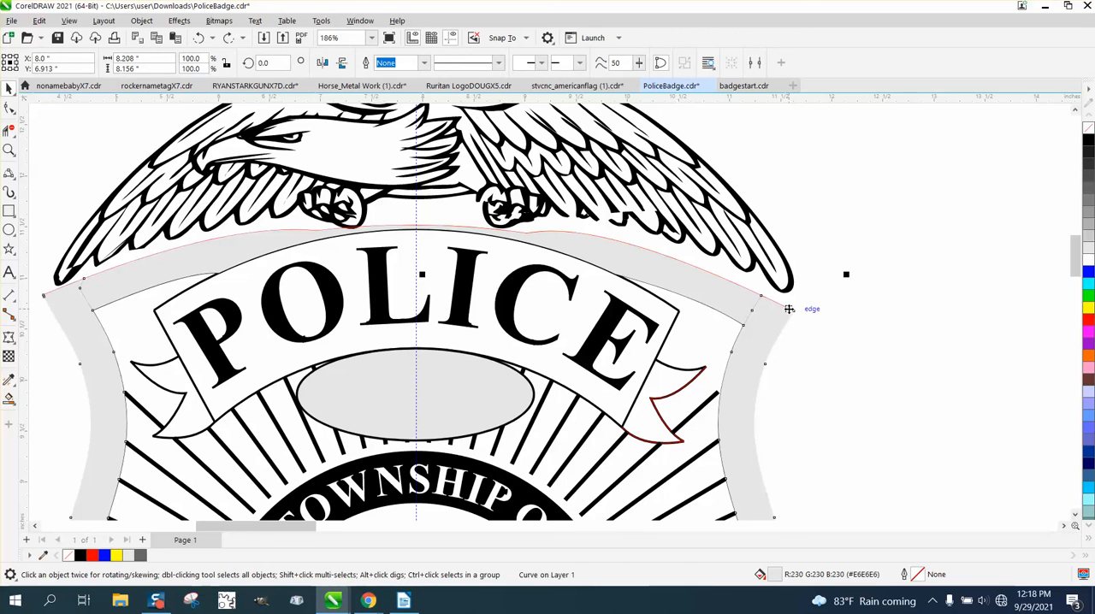
{"action": "left_click", "coordinate": [789, 318]}
{"action": "left_click", "coordinate": [790, 313]}
{"action": "key", "text": "Delete"}
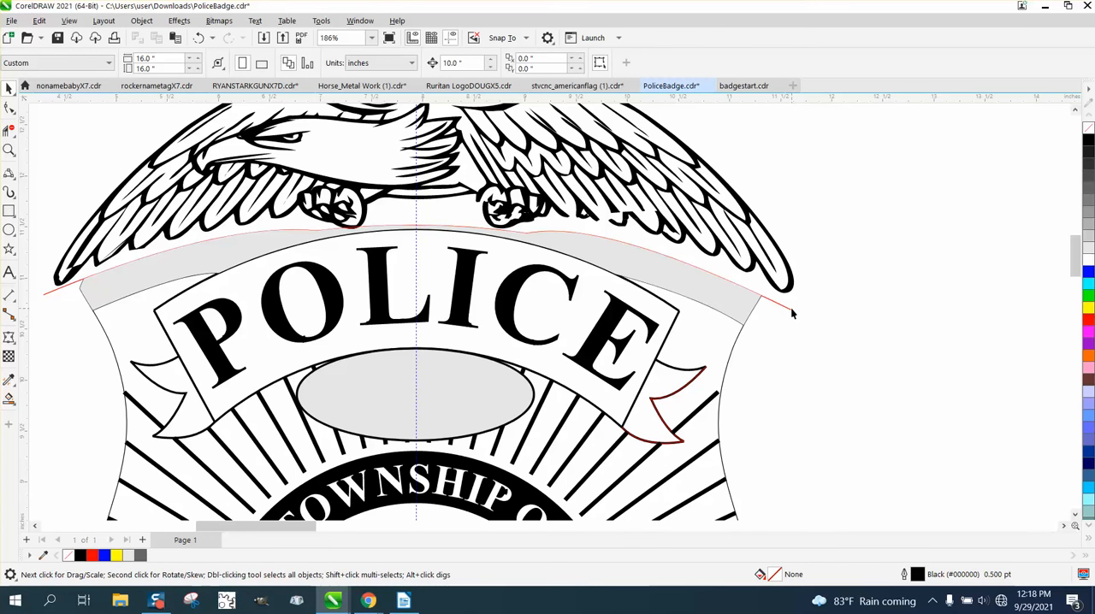
{"action": "left_click", "coordinate": [792, 312]}
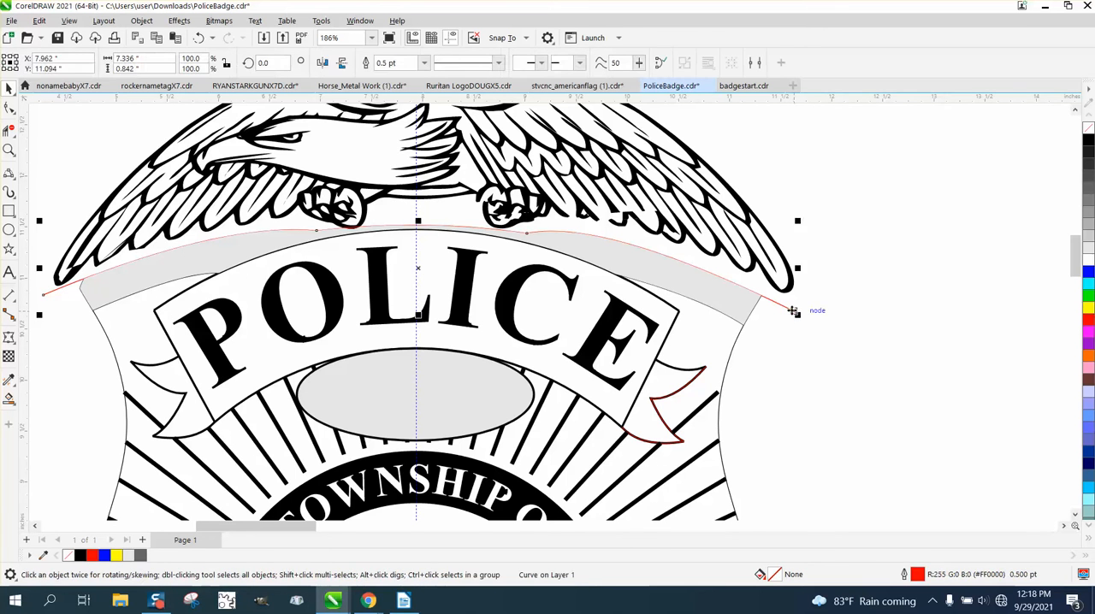
{"action": "key", "text": "Delete"}
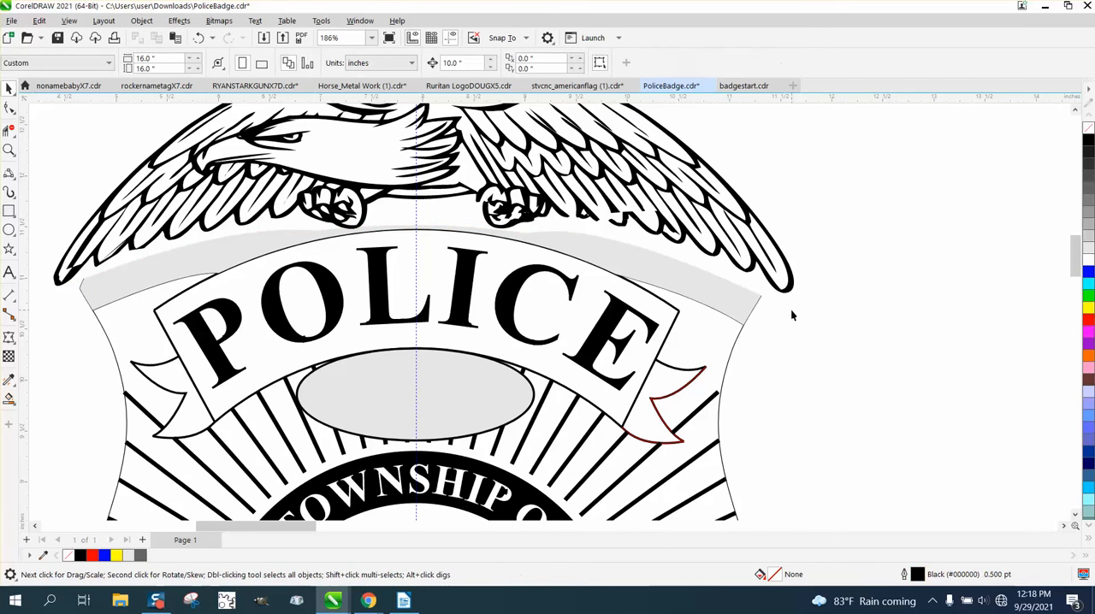
Step: Give the light grey strip above the POLICE banner a black 0.5 pt outline
{"action": "left_click", "coordinate": [715, 292]}
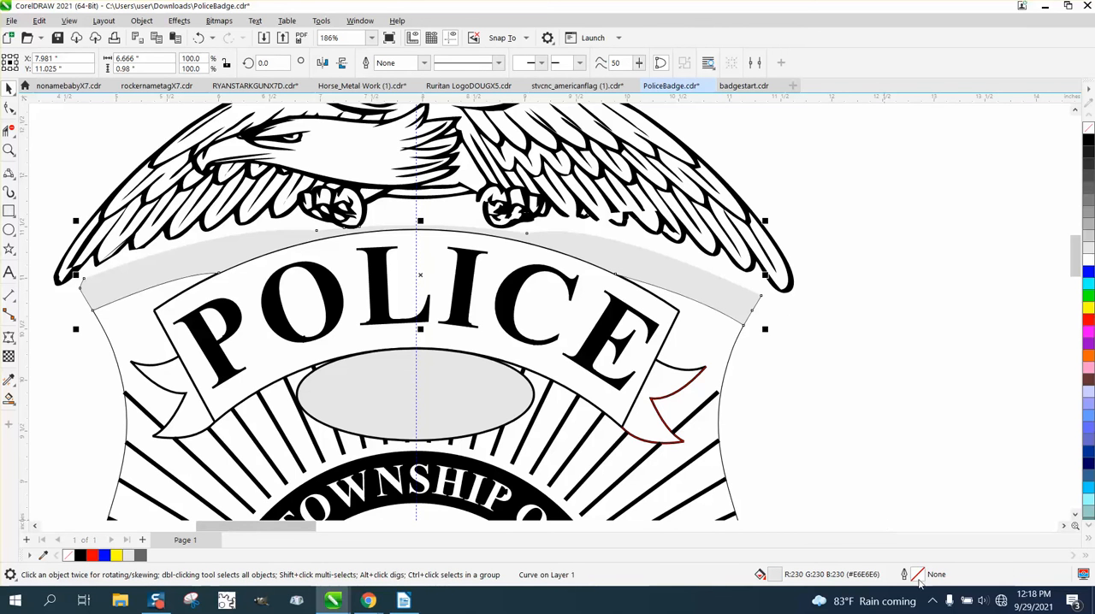
{"action": "right_click", "coordinate": [1089, 143]}
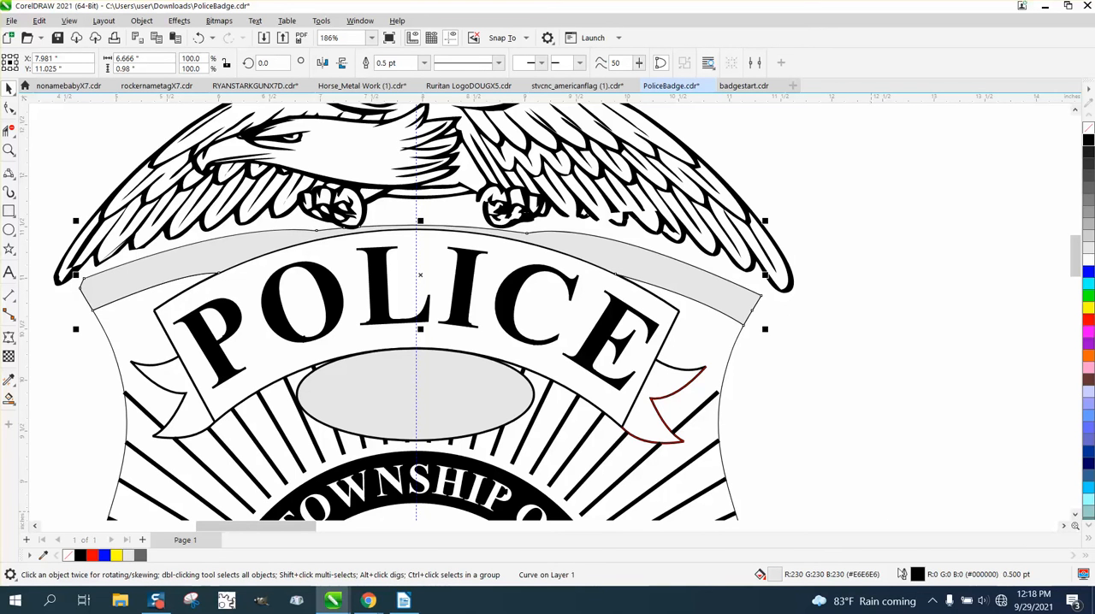
Step: Delete the red duplicate curve on the right ribbon tail of the POLICE banner
{"action": "scroll", "coordinate": [697, 400], "scroll_direction": "down", "scroll_amount": 2}
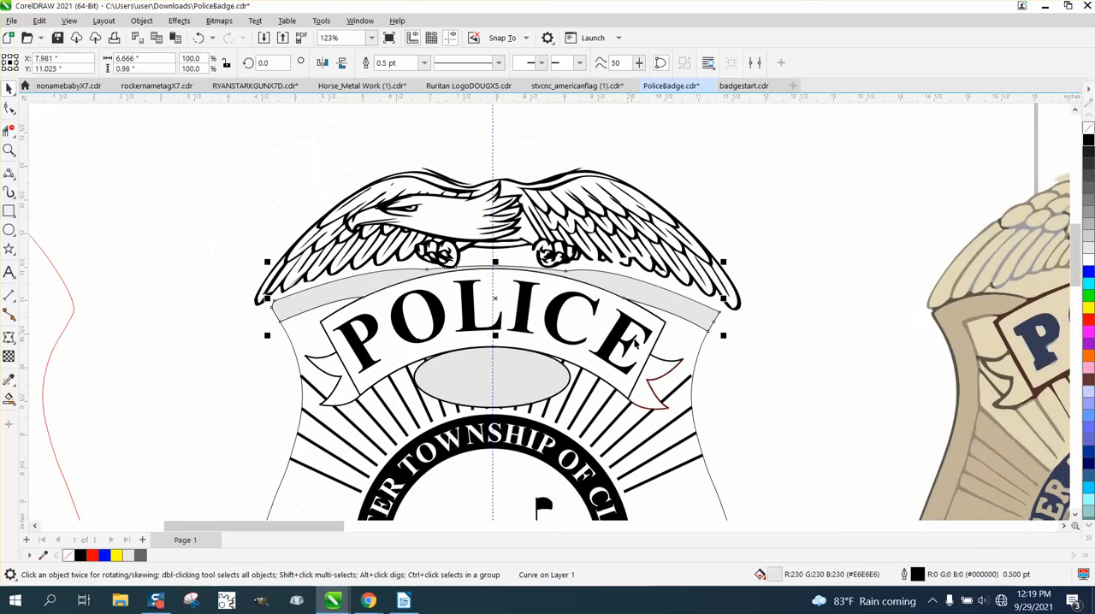
{"action": "left_click", "coordinate": [663, 407]}
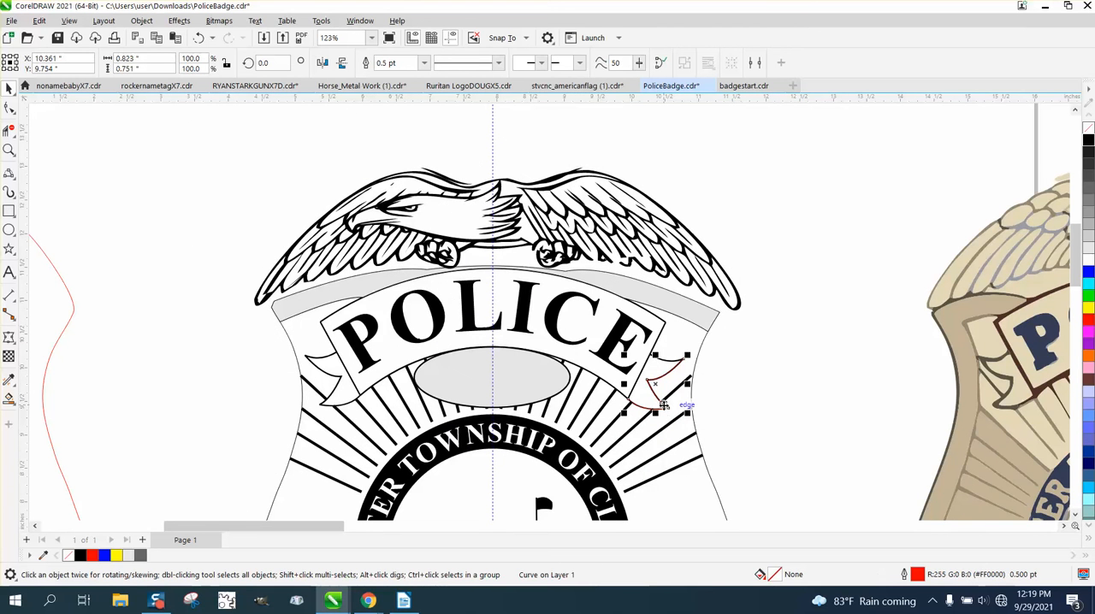
{"action": "key", "text": "Right"}
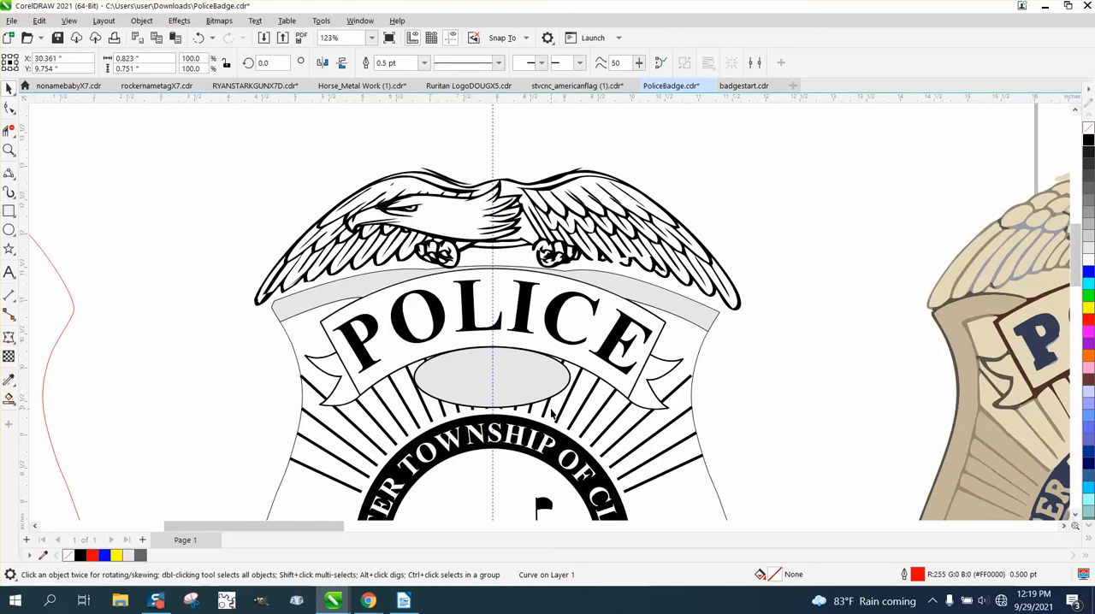
{"action": "scroll", "coordinate": [385, 402], "scroll_direction": "down", "scroll_amount": 1}
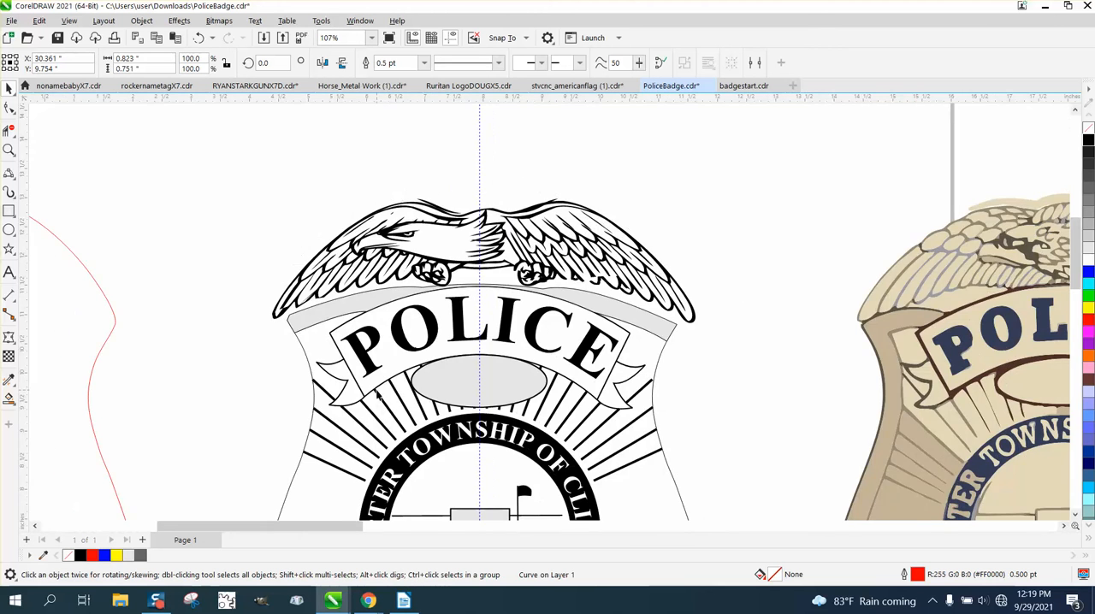
{"action": "scroll", "coordinate": [376, 392], "scroll_direction": "down", "scroll_amount": 2}
{"action": "scroll", "coordinate": [373, 386], "scroll_direction": "down", "scroll_amount": 3}
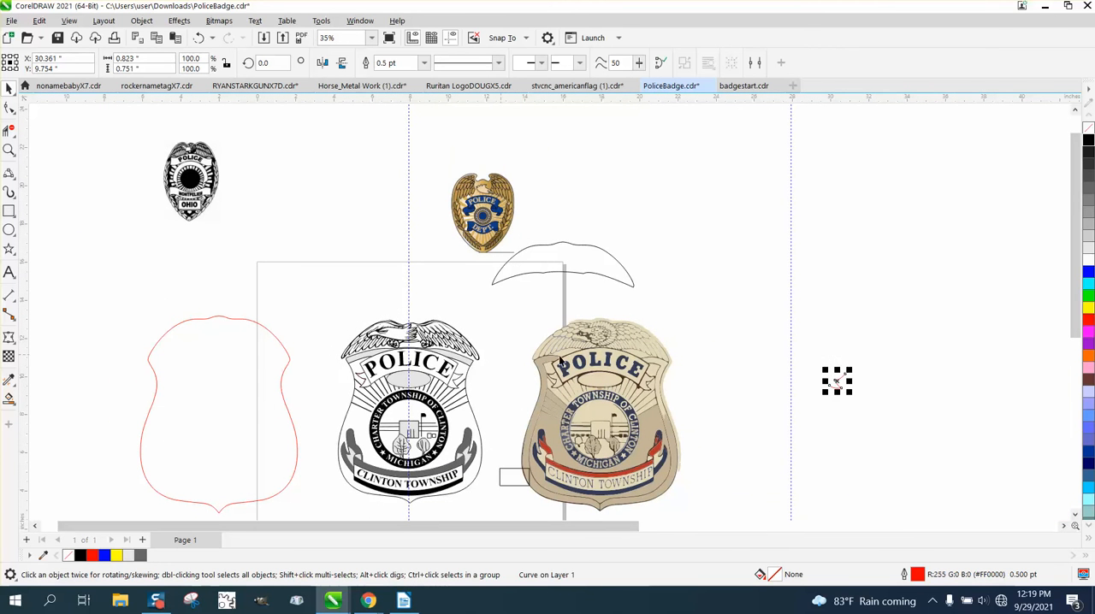
{"action": "key", "text": "Delete"}
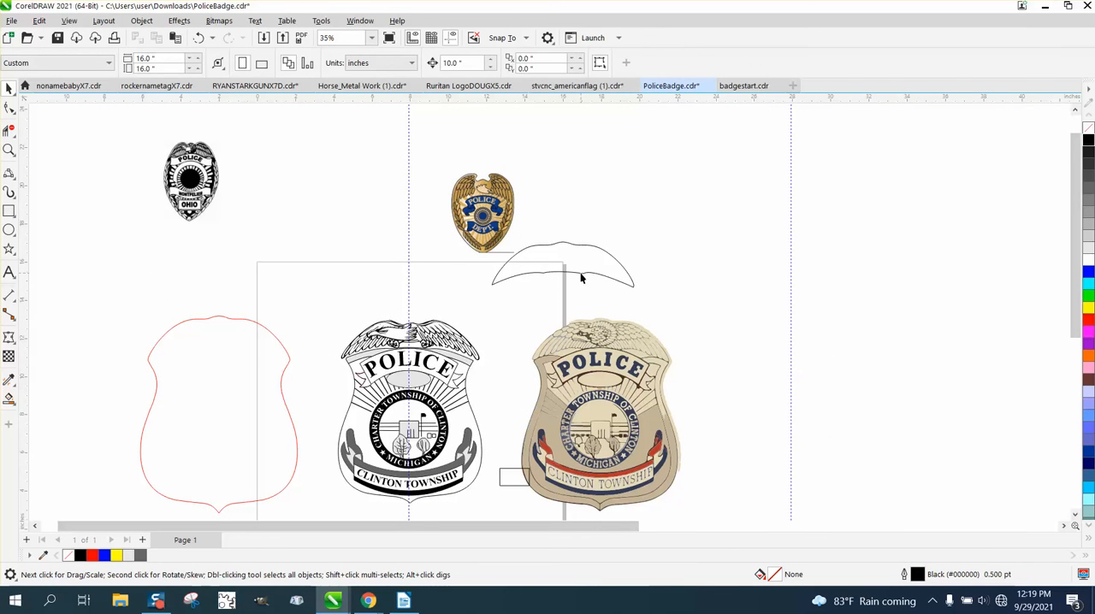
Step: Delete the loose crescent outline and the gold and blue police badge image above the tan reference badge
{"action": "left_click", "coordinate": [558, 244]}
{"action": "key", "text": "Delete"}
{"action": "left_click", "coordinate": [503, 220]}
{"action": "key", "text": "Delete"}
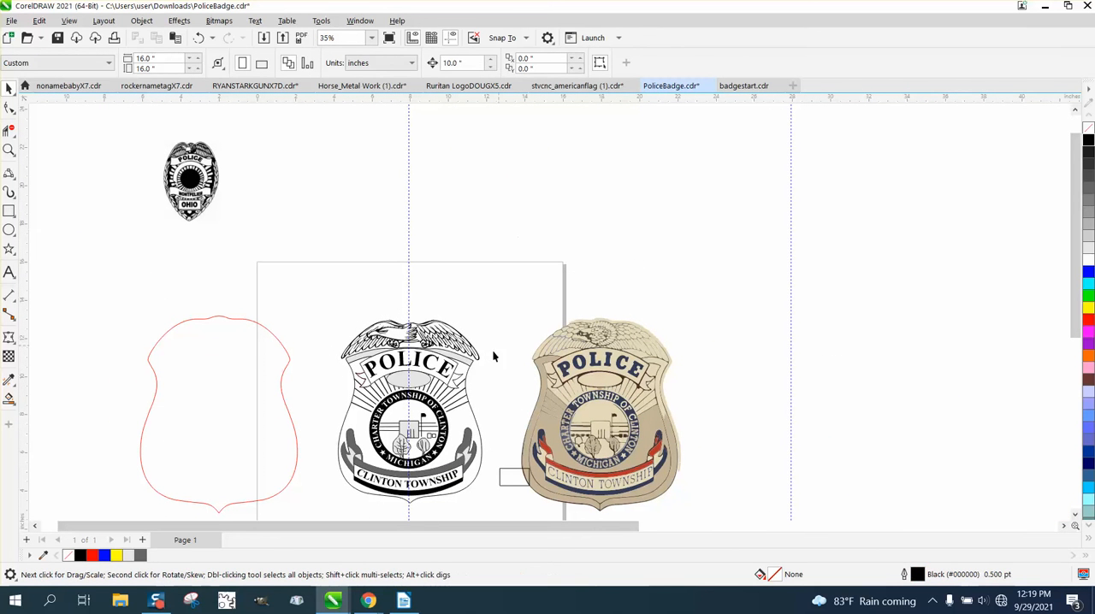
Step: Move the tan reference badge with its nearby rectangle 10 inches to the right, and delete the small black Ohio badge
{"action": "left_click_drag", "start_coordinate": [489, 306], "coordinate": [765, 508]}
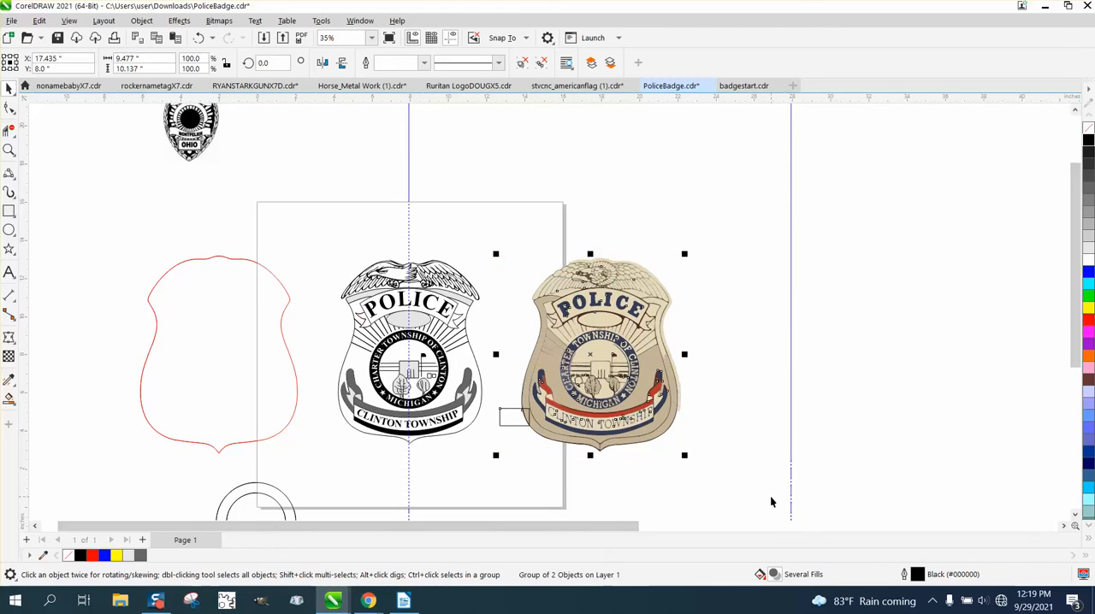
{"action": "key", "text": "Right"}
{"action": "scroll", "coordinate": [684, 475], "scroll_direction": "down", "scroll_amount": 1}
{"action": "left_click_drag", "start_coordinate": [294, 177], "coordinate": [389, 260]}
{"action": "key", "text": "Delete"}
{"action": "scroll", "coordinate": [359, 338], "scroll_direction": "down", "scroll_amount": 2}
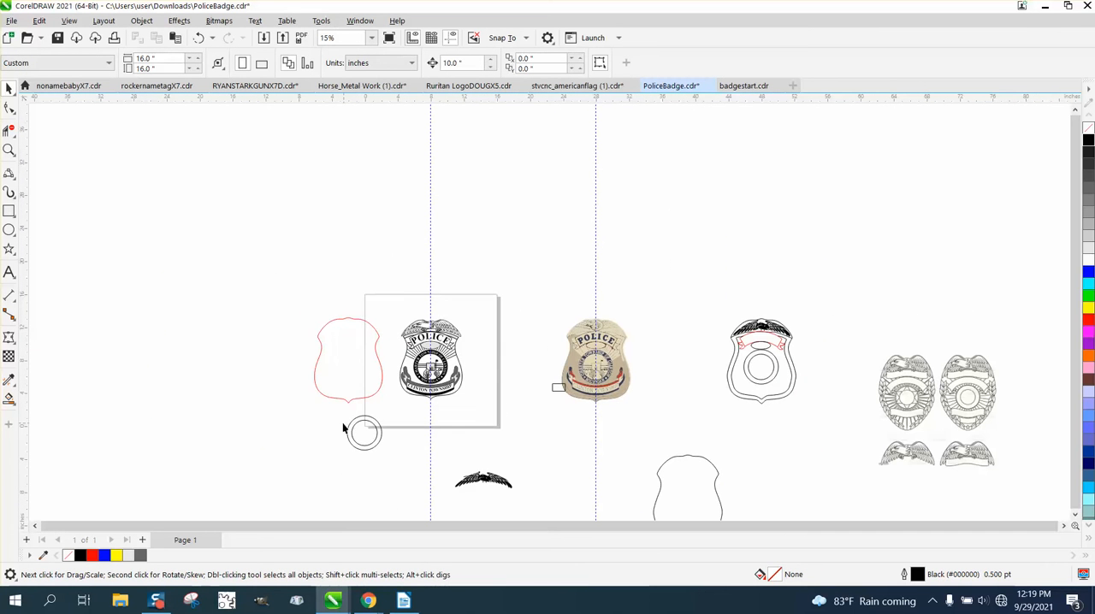
Step: Delete the concentric circles, the black eagle below the page, and the line-art badge pieces to the right of the reference badge
{"action": "left_click_drag", "start_coordinate": [538, 509], "coordinate": [538, 509]}
{"action": "key", "text": "Delete"}
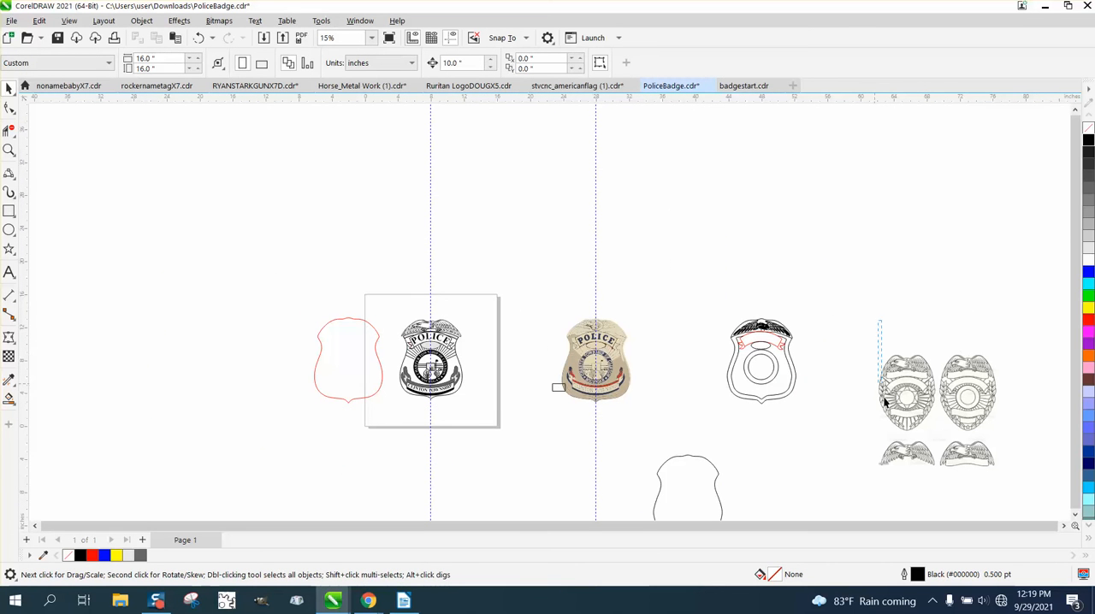
{"action": "left_click_drag", "start_coordinate": [909, 436], "coordinate": [1018, 492]}
{"action": "key", "text": "Delete"}
Step: Delete the two leftover black shield outlines to the right of the tan reference badge
{"action": "left_click", "coordinate": [710, 469]}
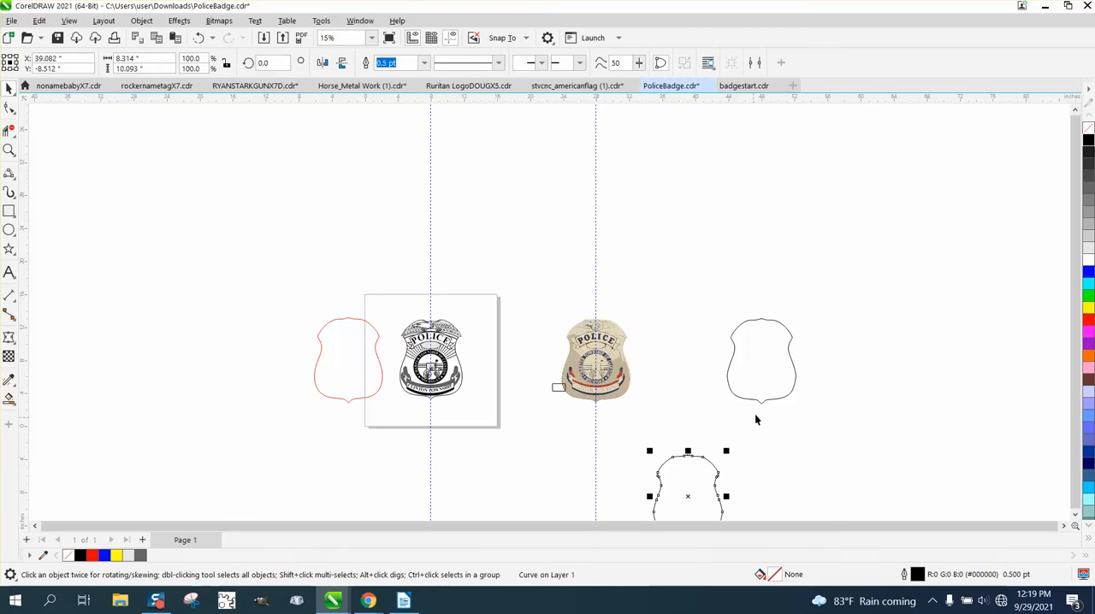
{"action": "key", "text": "Delete"}
{"action": "left_click", "coordinate": [759, 400]}
{"action": "key", "text": "Delete"}
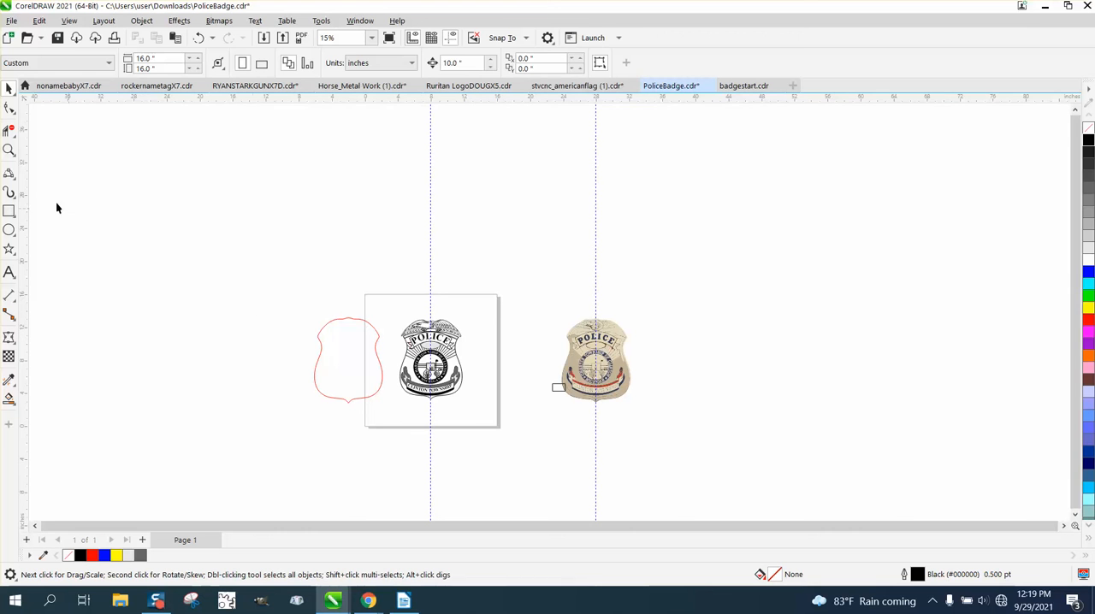
Step: Move the red shield outline 10 inches to the right so it surrounds the black and grey badge
{"action": "left_click", "coordinate": [9, 151]}
{"action": "left_click_drag", "start_coordinate": [257, 259], "coordinate": [614, 430]}
{"action": "left_click", "coordinate": [8, 88]}
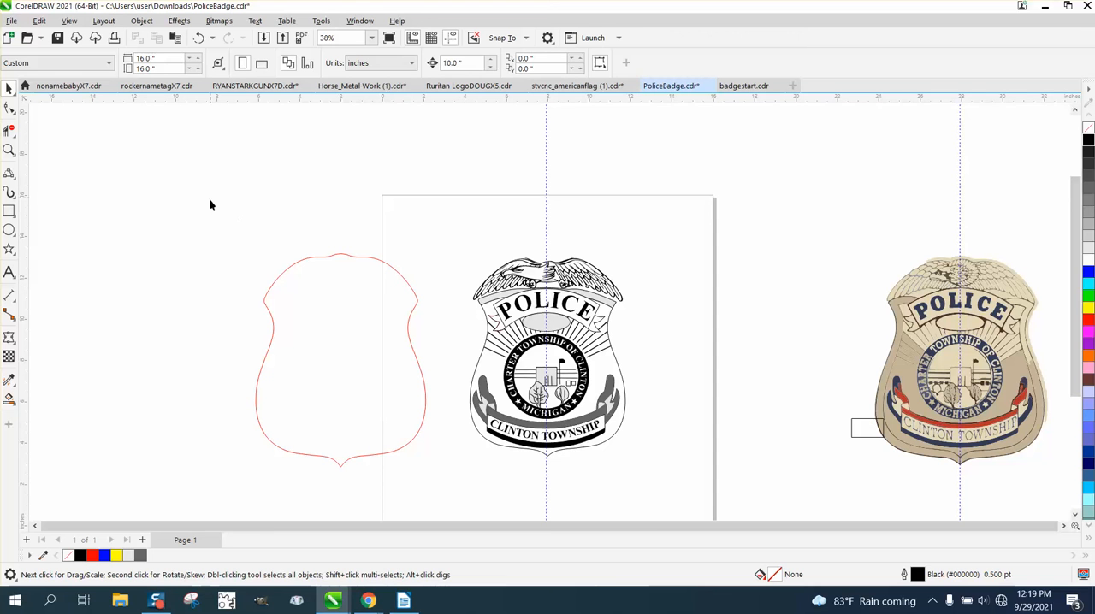
{"action": "left_click_drag", "start_coordinate": [210, 221], "coordinate": [694, 472]}
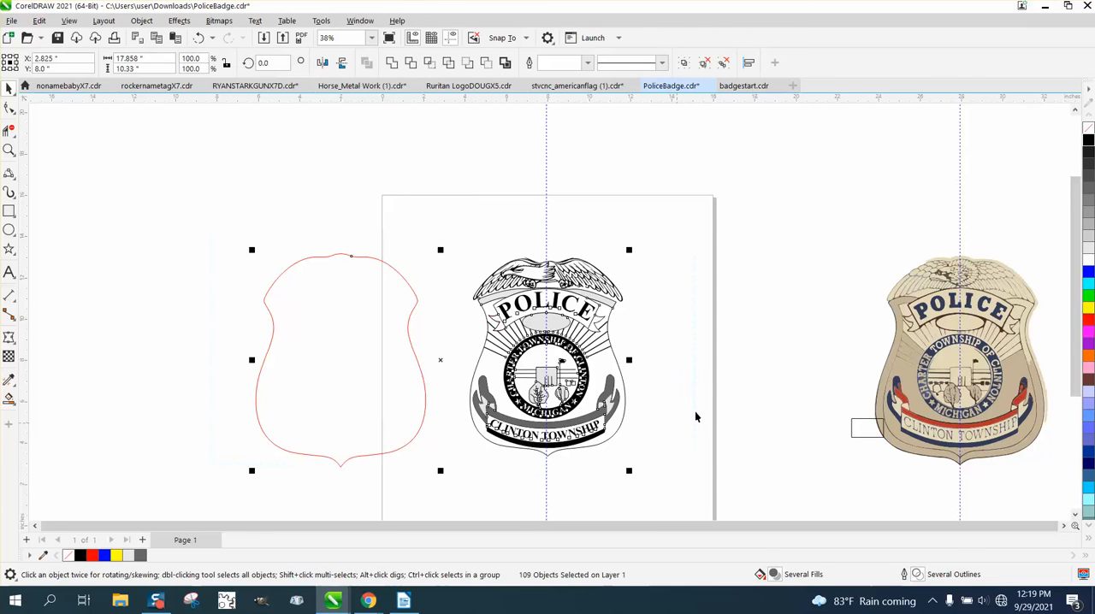
{"action": "left_click", "coordinate": [745, 368]}
{"action": "left_click", "coordinate": [550, 322]}
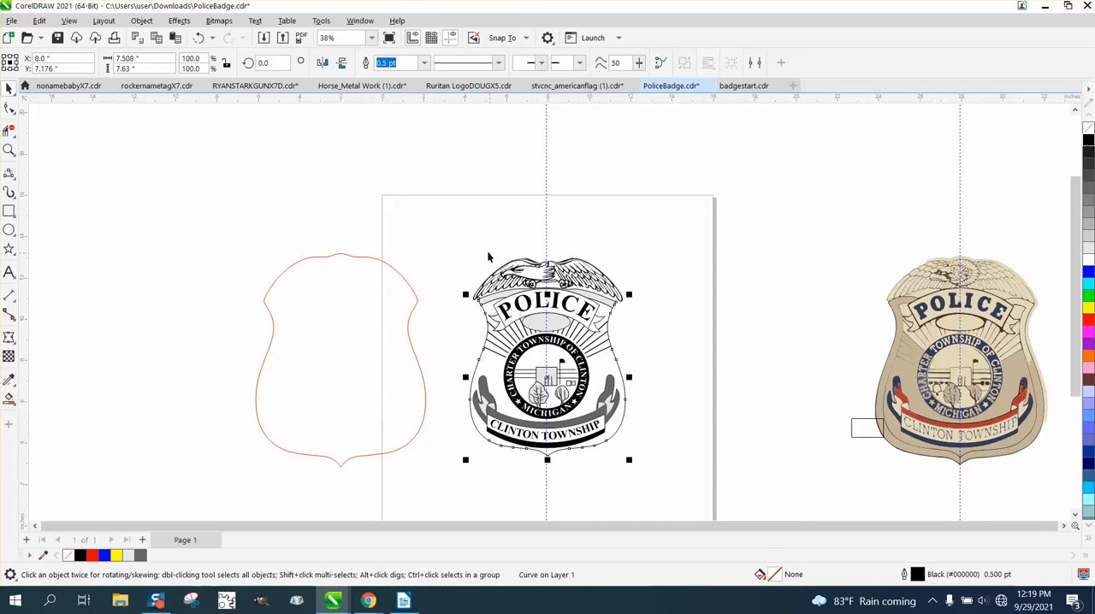
{"action": "left_click_drag", "start_coordinate": [447, 182], "coordinate": [537, 401]}
{"action": "left_click_drag", "start_coordinate": [684, 474], "coordinate": [685, 476]}
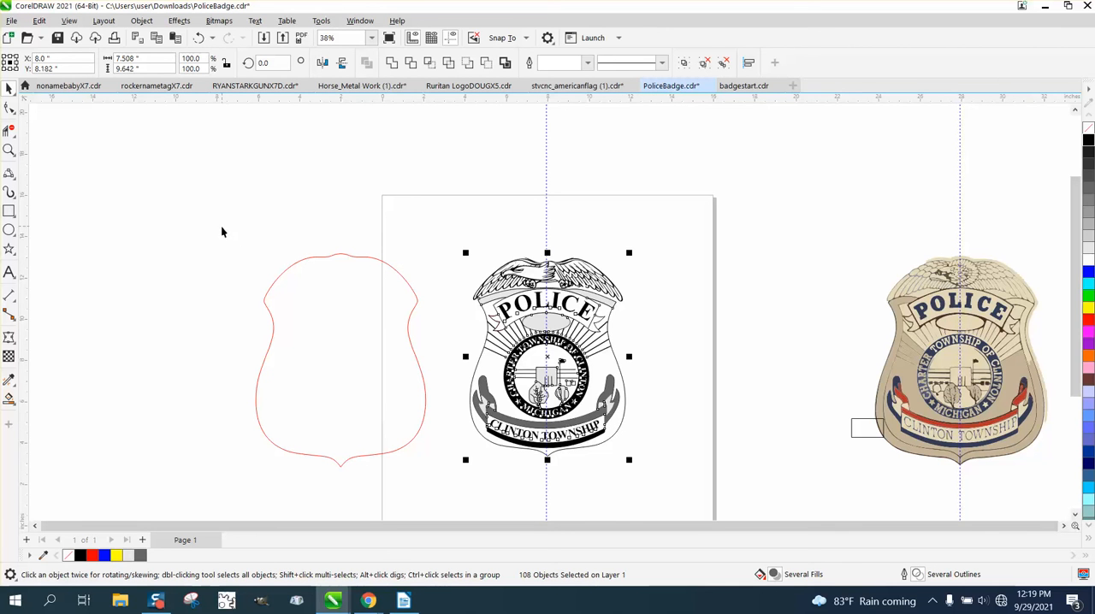
{"action": "left_click", "coordinate": [320, 258]}
{"action": "left_click", "coordinate": [322, 257]}
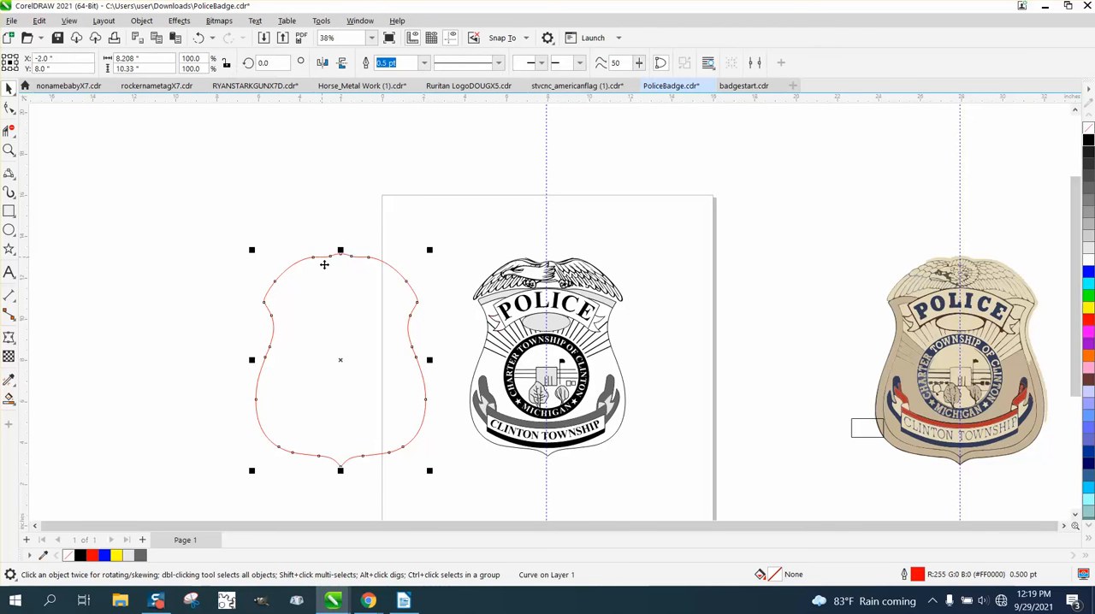
{"action": "key", "text": "c"}
Step: Scale the badge and its red outline down to about 3.54 by 4.45 inches and place them in the page's upper-left corner
{"action": "left_click_drag", "start_coordinate": [347, 229], "coordinate": [358, 256]}
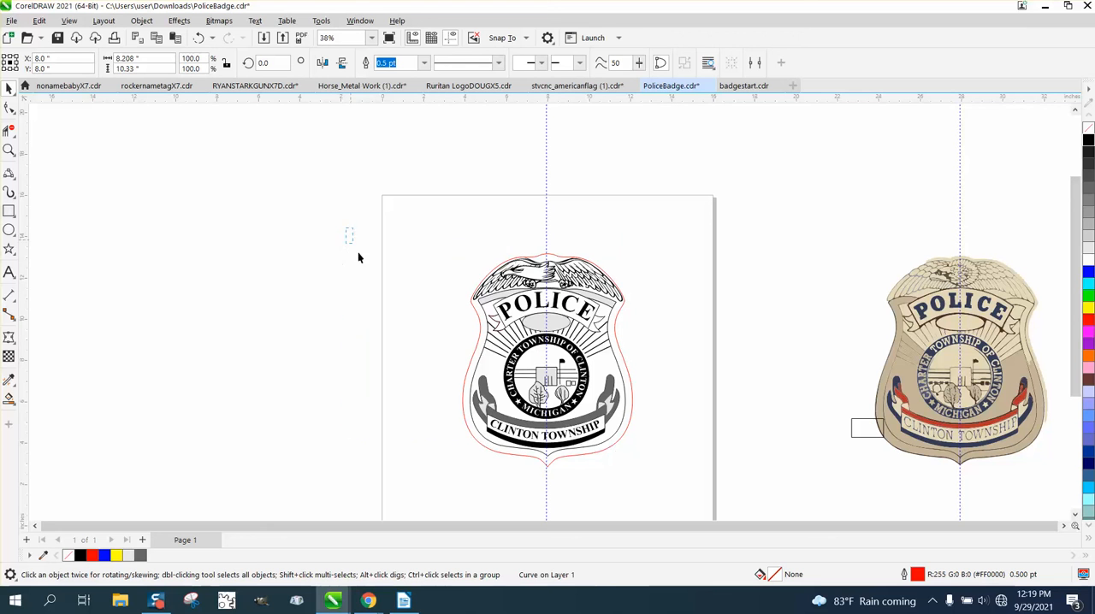
{"action": "left_click_drag", "start_coordinate": [706, 503], "coordinate": [706, 503]}
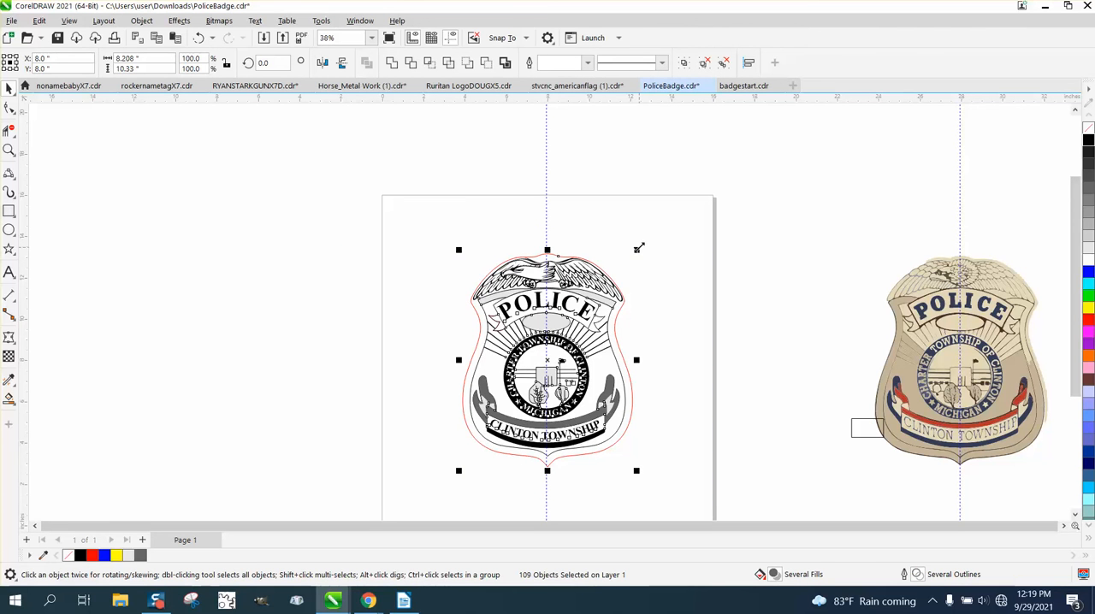
{"action": "left_click_drag", "start_coordinate": [638, 248], "coordinate": [536, 366]}
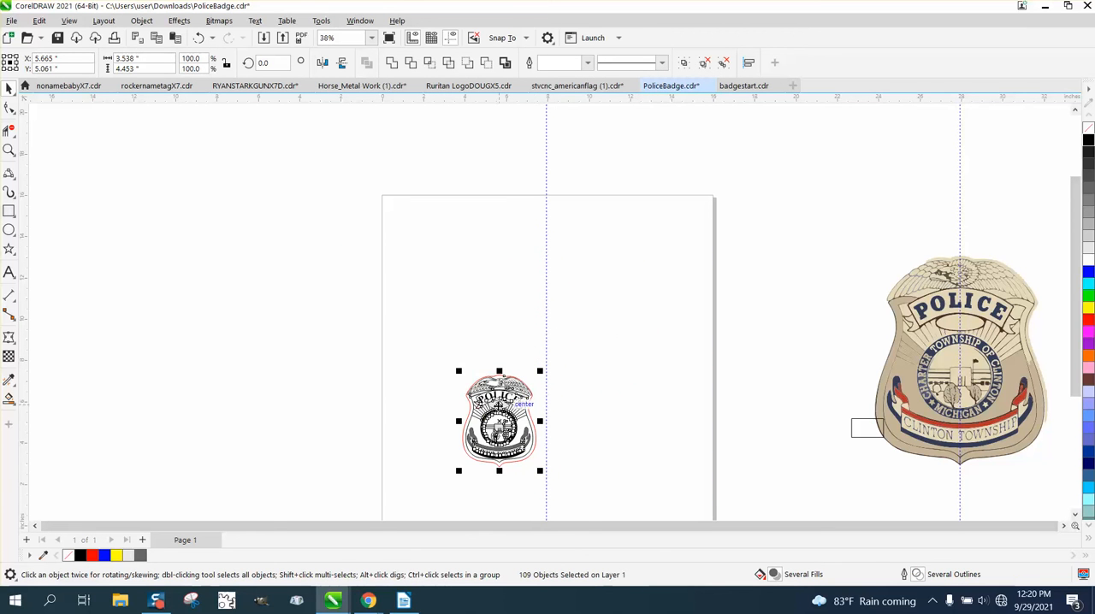
{"action": "left_click_drag", "start_coordinate": [500, 404], "coordinate": [430, 235]}
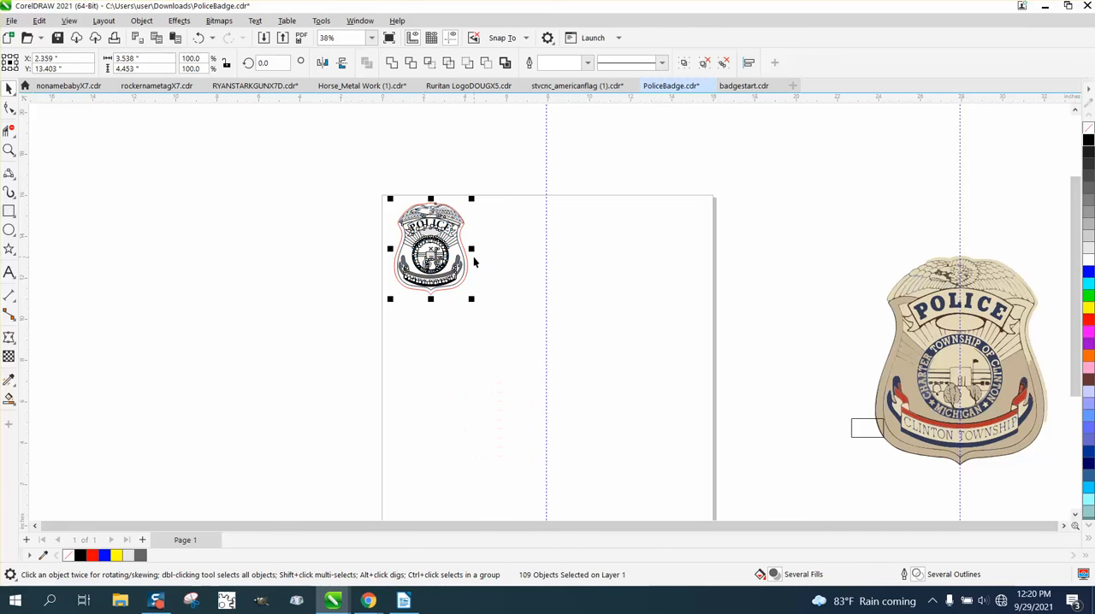
Step: Move the red shield outline 10 inches to the left, away from the reduced badge
{"action": "left_click", "coordinate": [8, 150]}
{"action": "left_click_drag", "start_coordinate": [328, 196], "coordinate": [483, 311]}
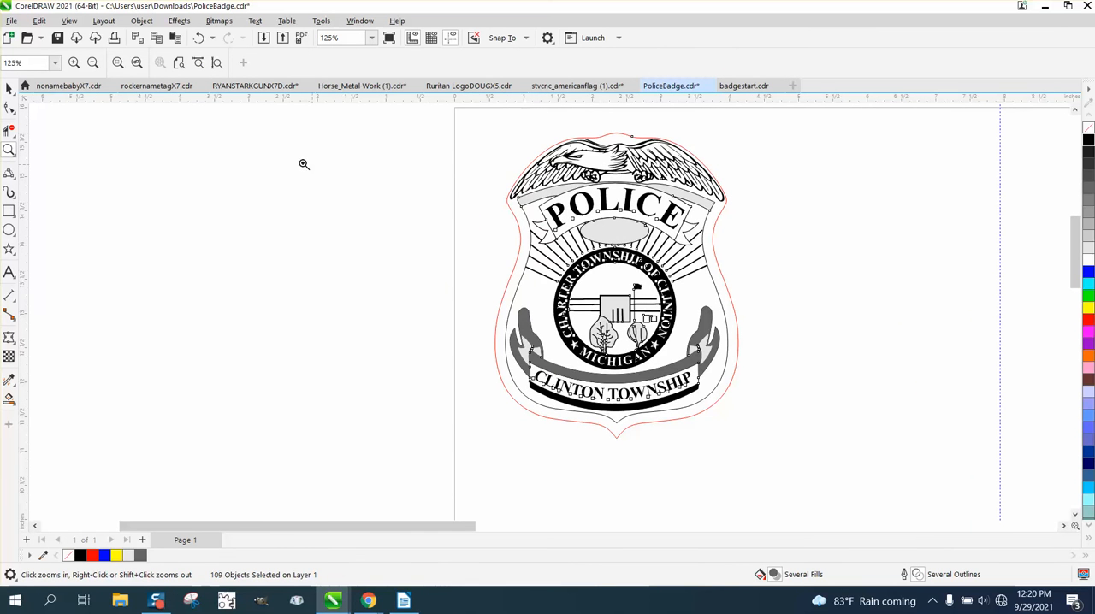
{"action": "left_click", "coordinate": [7, 88]}
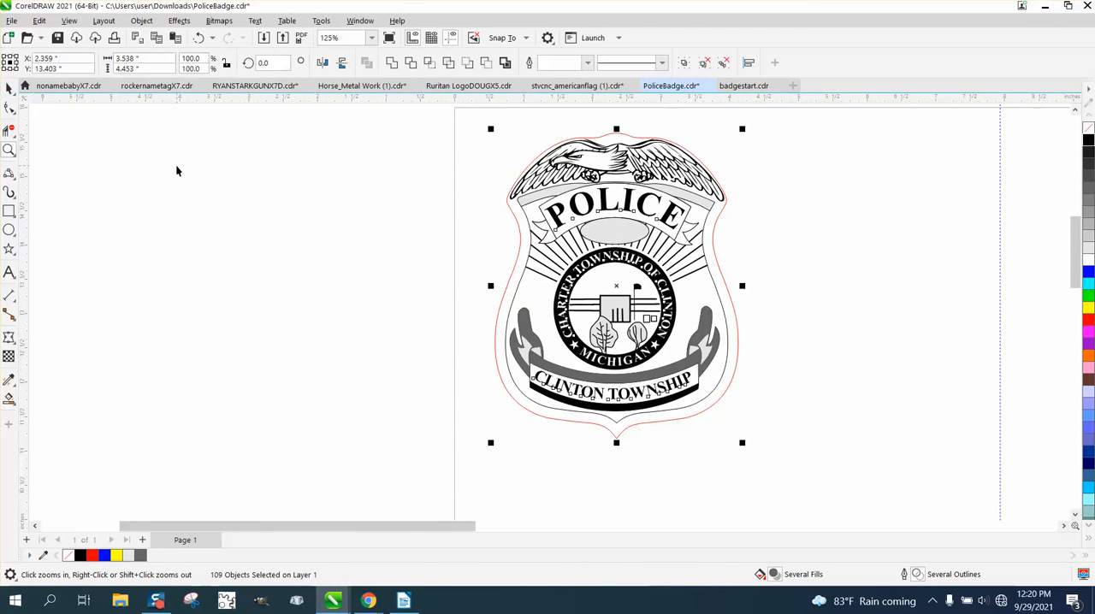
{"action": "left_click", "coordinate": [500, 195]}
{"action": "left_click", "coordinate": [508, 209]}
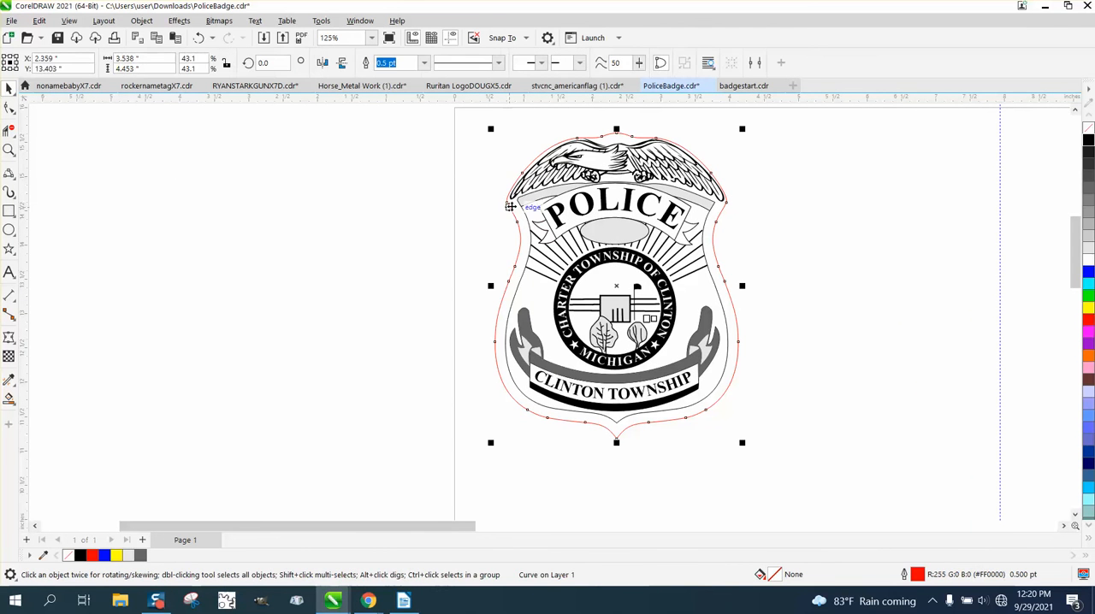
{"action": "key", "text": "Left"}
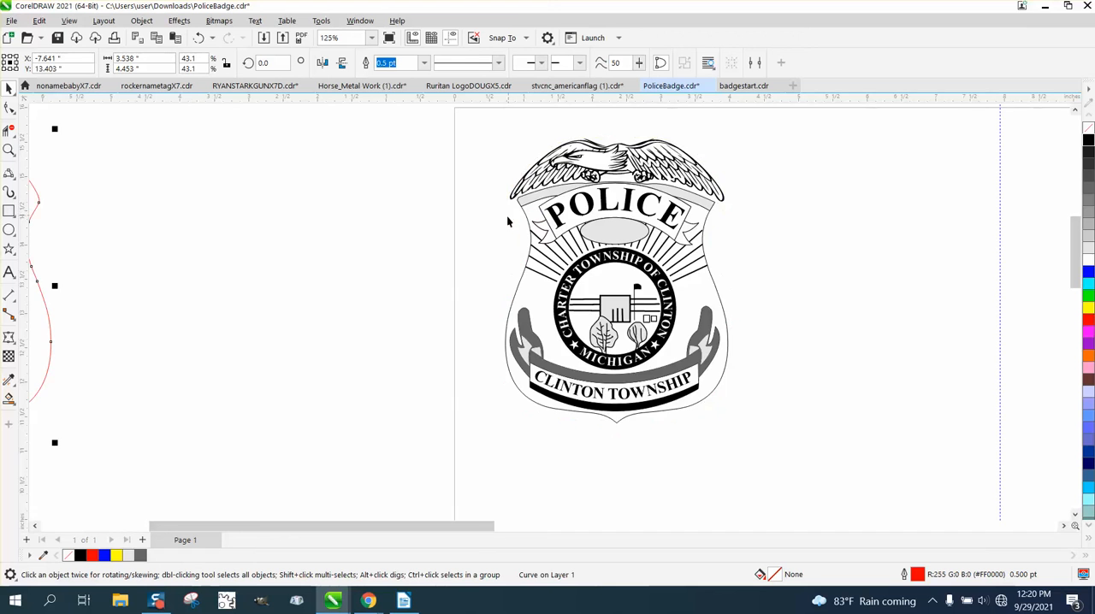
Step: Group all objects of the black and grey badge, leaving out the red outline
{"action": "scroll", "coordinate": [509, 219], "scroll_direction": "down", "scroll_amount": 2}
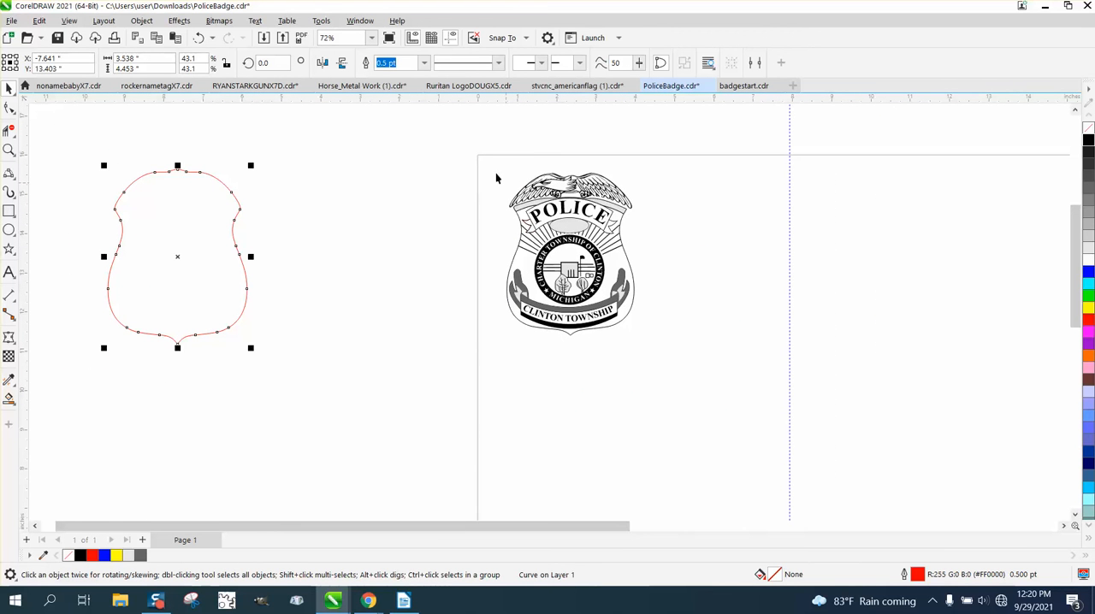
{"action": "left_click_drag", "start_coordinate": [460, 142], "coordinate": [774, 399]}
{"action": "key", "text": "ctrl+g"}
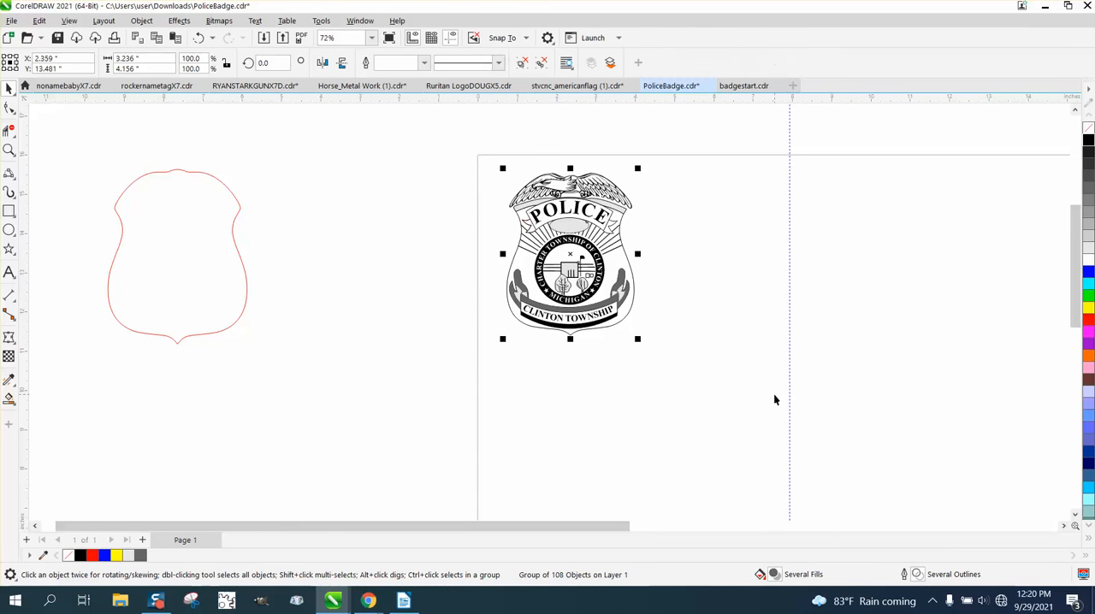
Step: Move the red outline 10 inches right onto the page and the grouped badge 10 inches down into it
{"action": "left_click", "coordinate": [151, 288]}
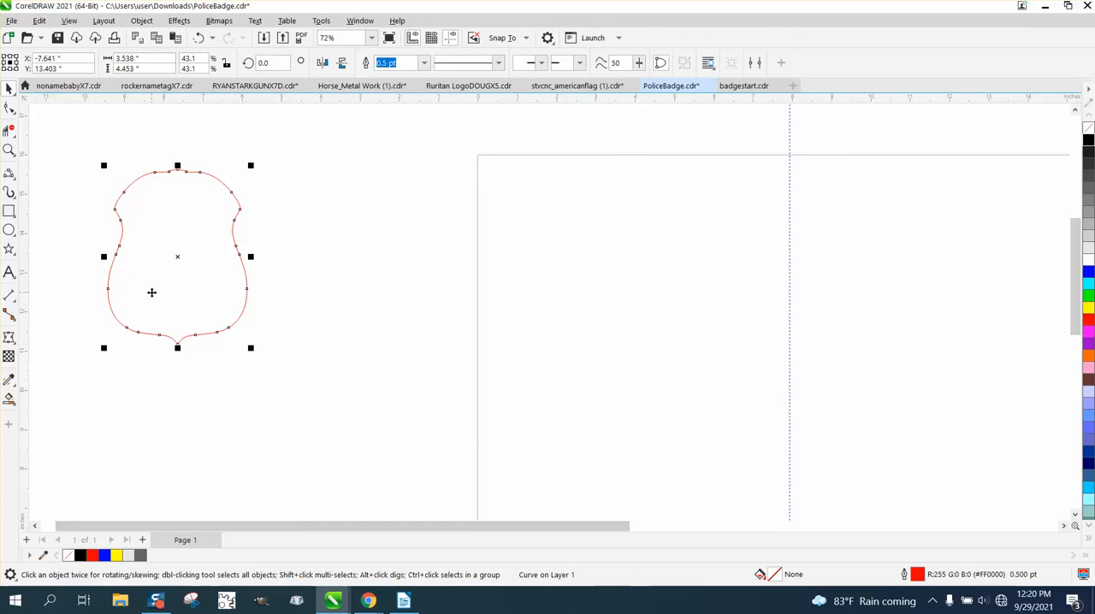
{"action": "key", "text": "p"}
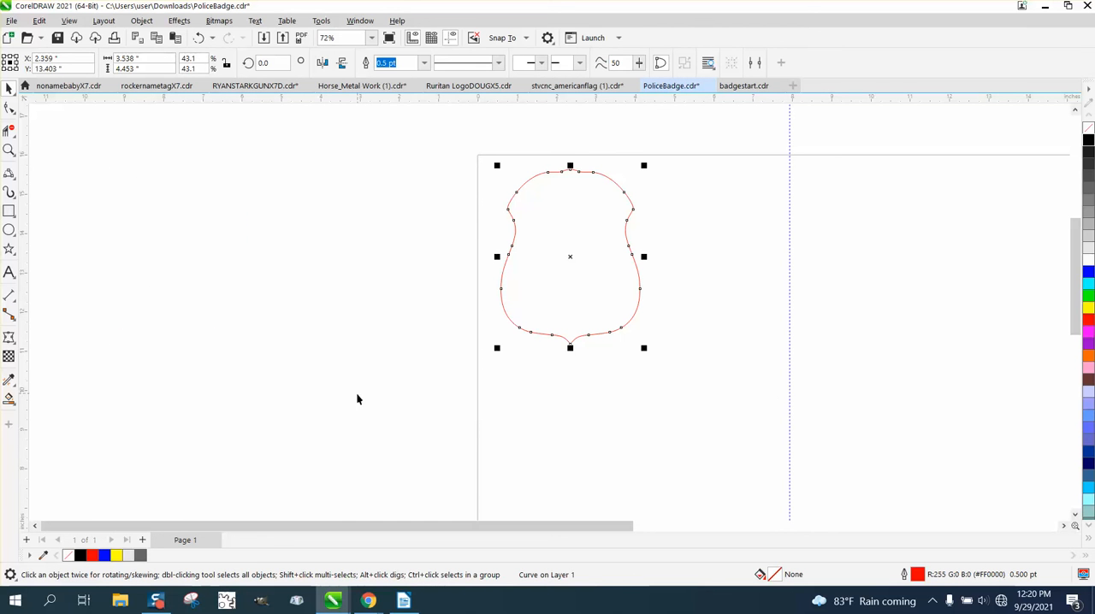
{"action": "scroll", "coordinate": [403, 440], "scroll_direction": "down", "scroll_amount": 2}
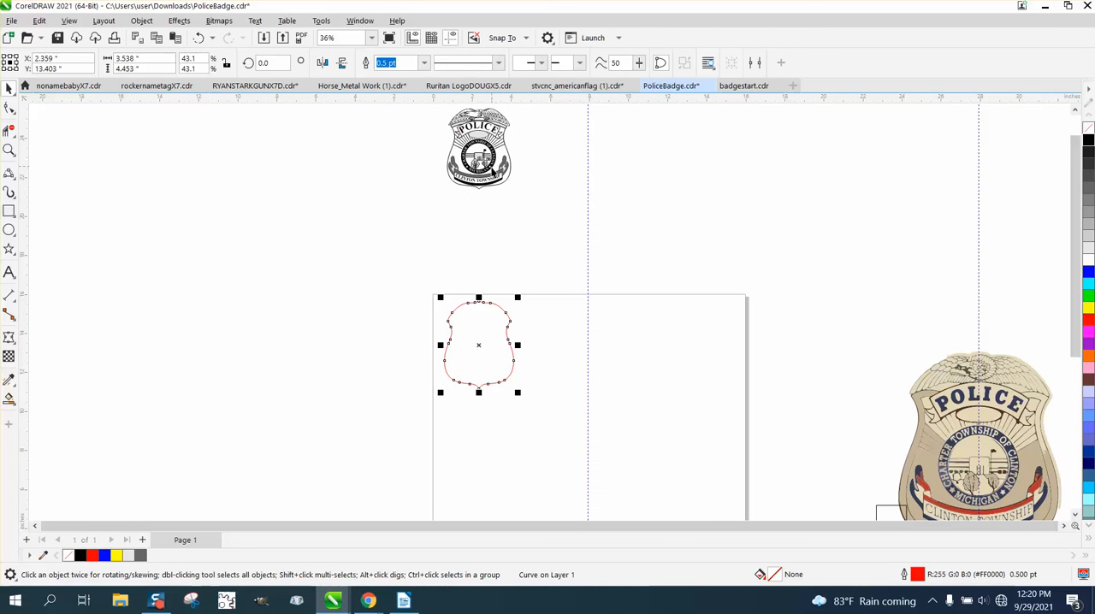
{"action": "left_click", "coordinate": [495, 177]}
{"action": "key", "text": "Down"}
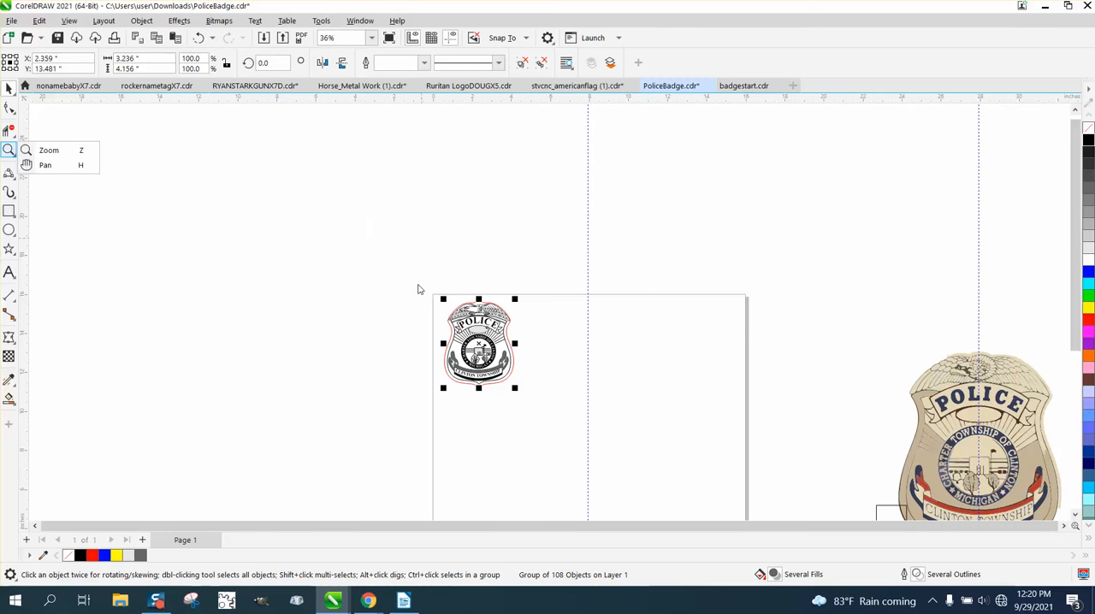
Step: Examine the trees, the MICHIGAN ring lettering and the CLINTON TOWNSHIP ribbon of the reduced badge up close
{"action": "left_click", "coordinate": [8, 149]}
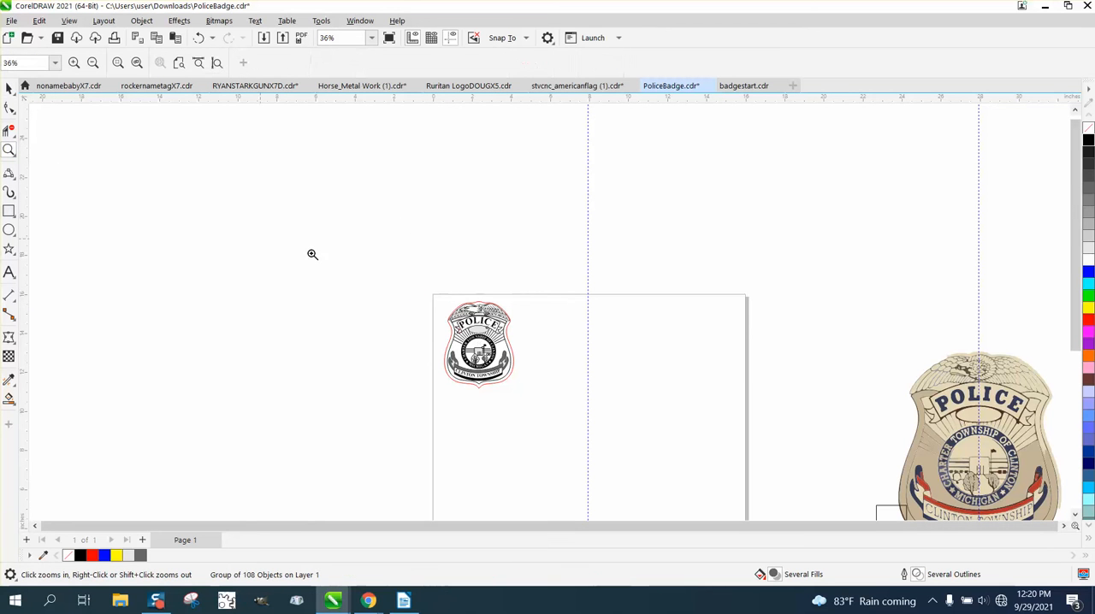
{"action": "left_click_drag", "start_coordinate": [425, 281], "coordinate": [596, 422]}
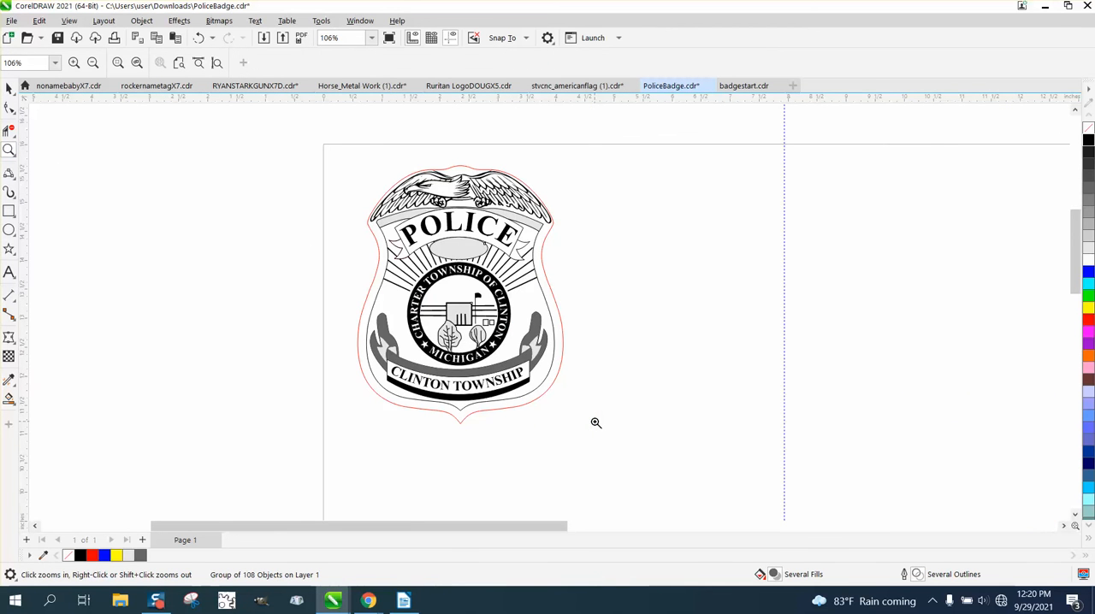
{"action": "left_click_drag", "start_coordinate": [413, 318], "coordinate": [580, 385]}
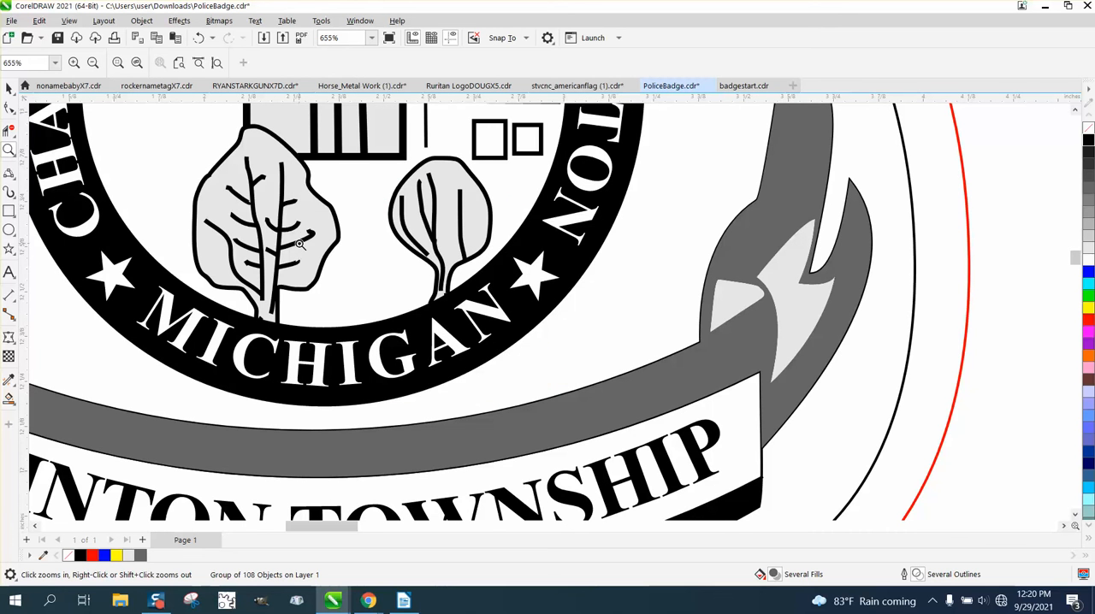
{"action": "scroll", "coordinate": [420, 260], "scroll_direction": "down", "scroll_amount": 2}
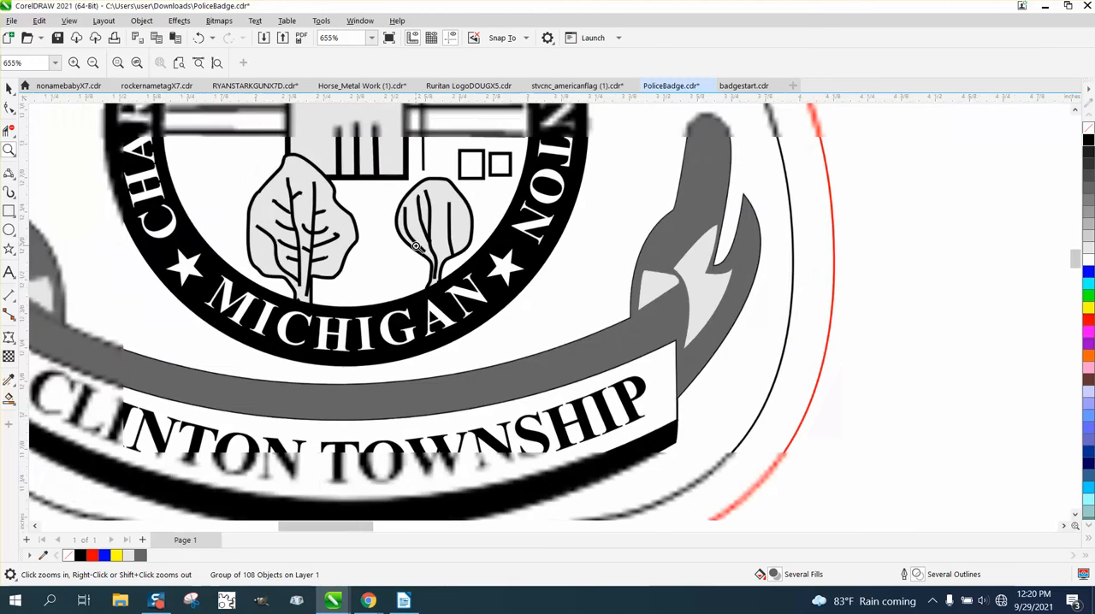
{"action": "scroll", "coordinate": [420, 260], "scroll_direction": "down", "scroll_amount": 10}
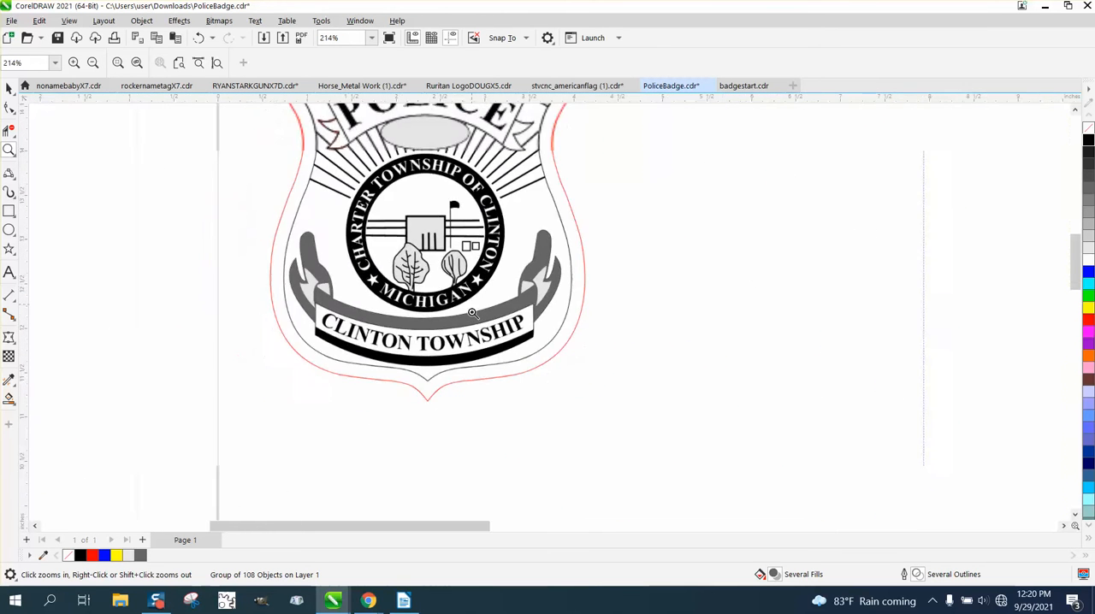